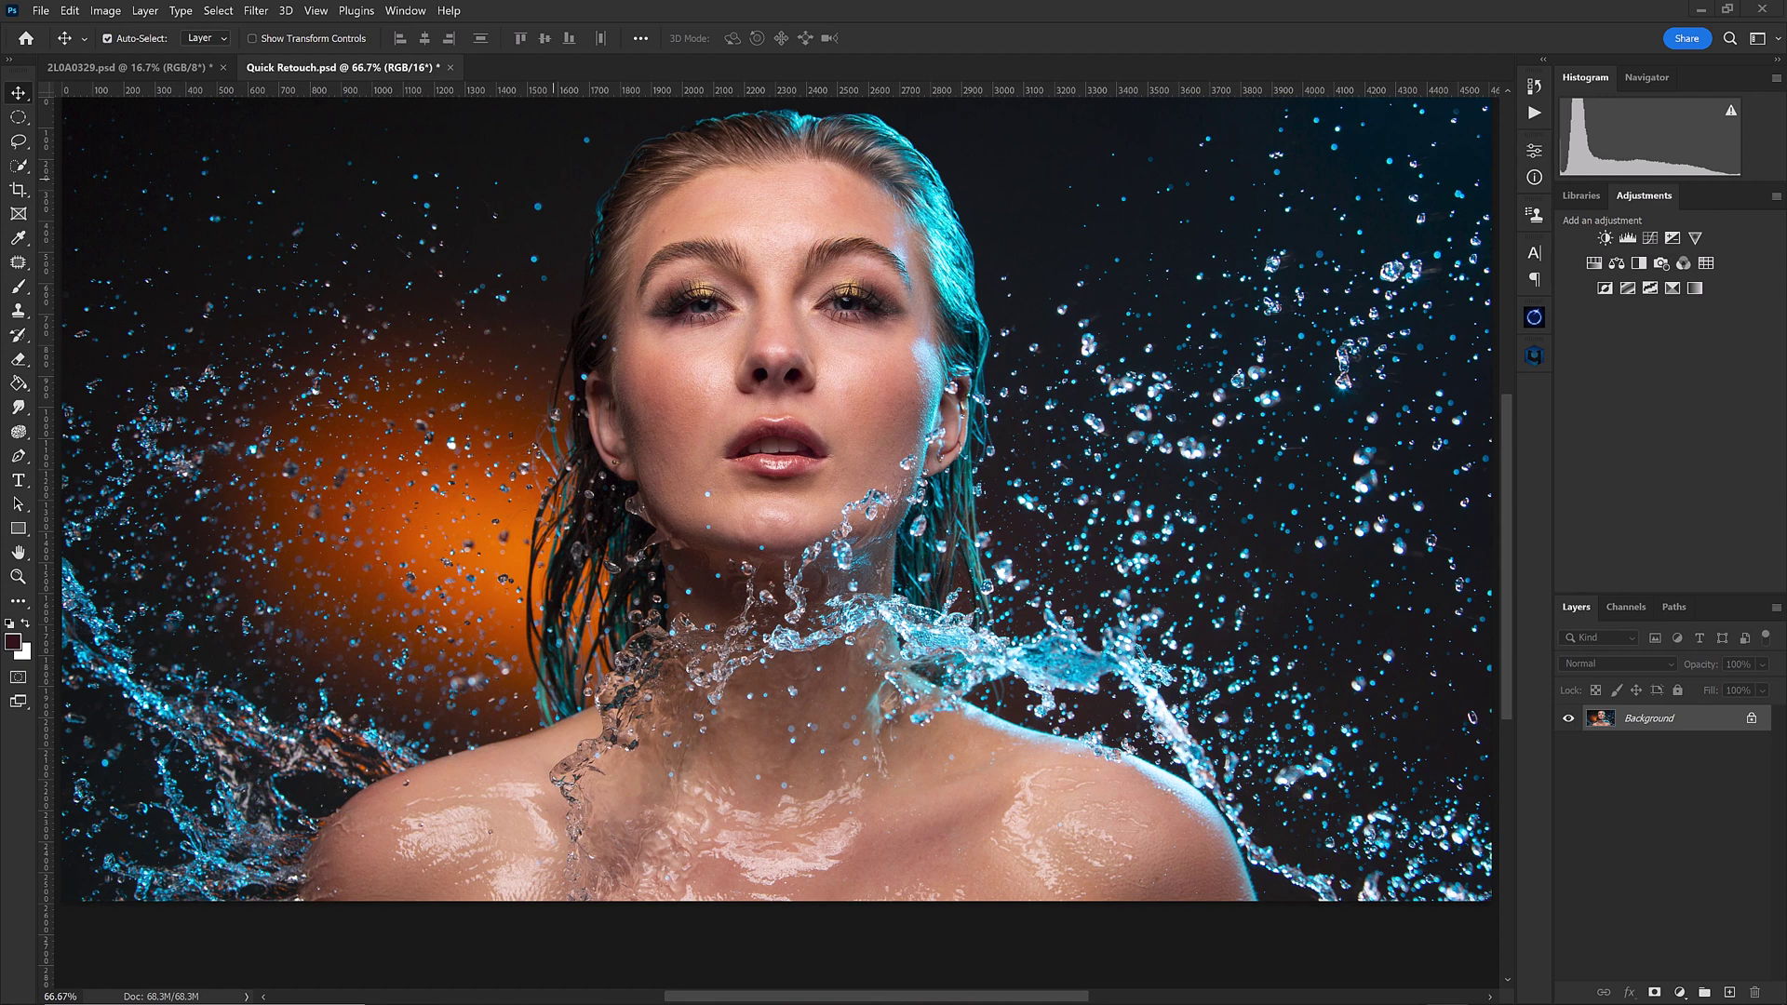
{"action": "key", "text": "ctrl+plus"}
{"action": "key", "text": "ctrl+plus"}
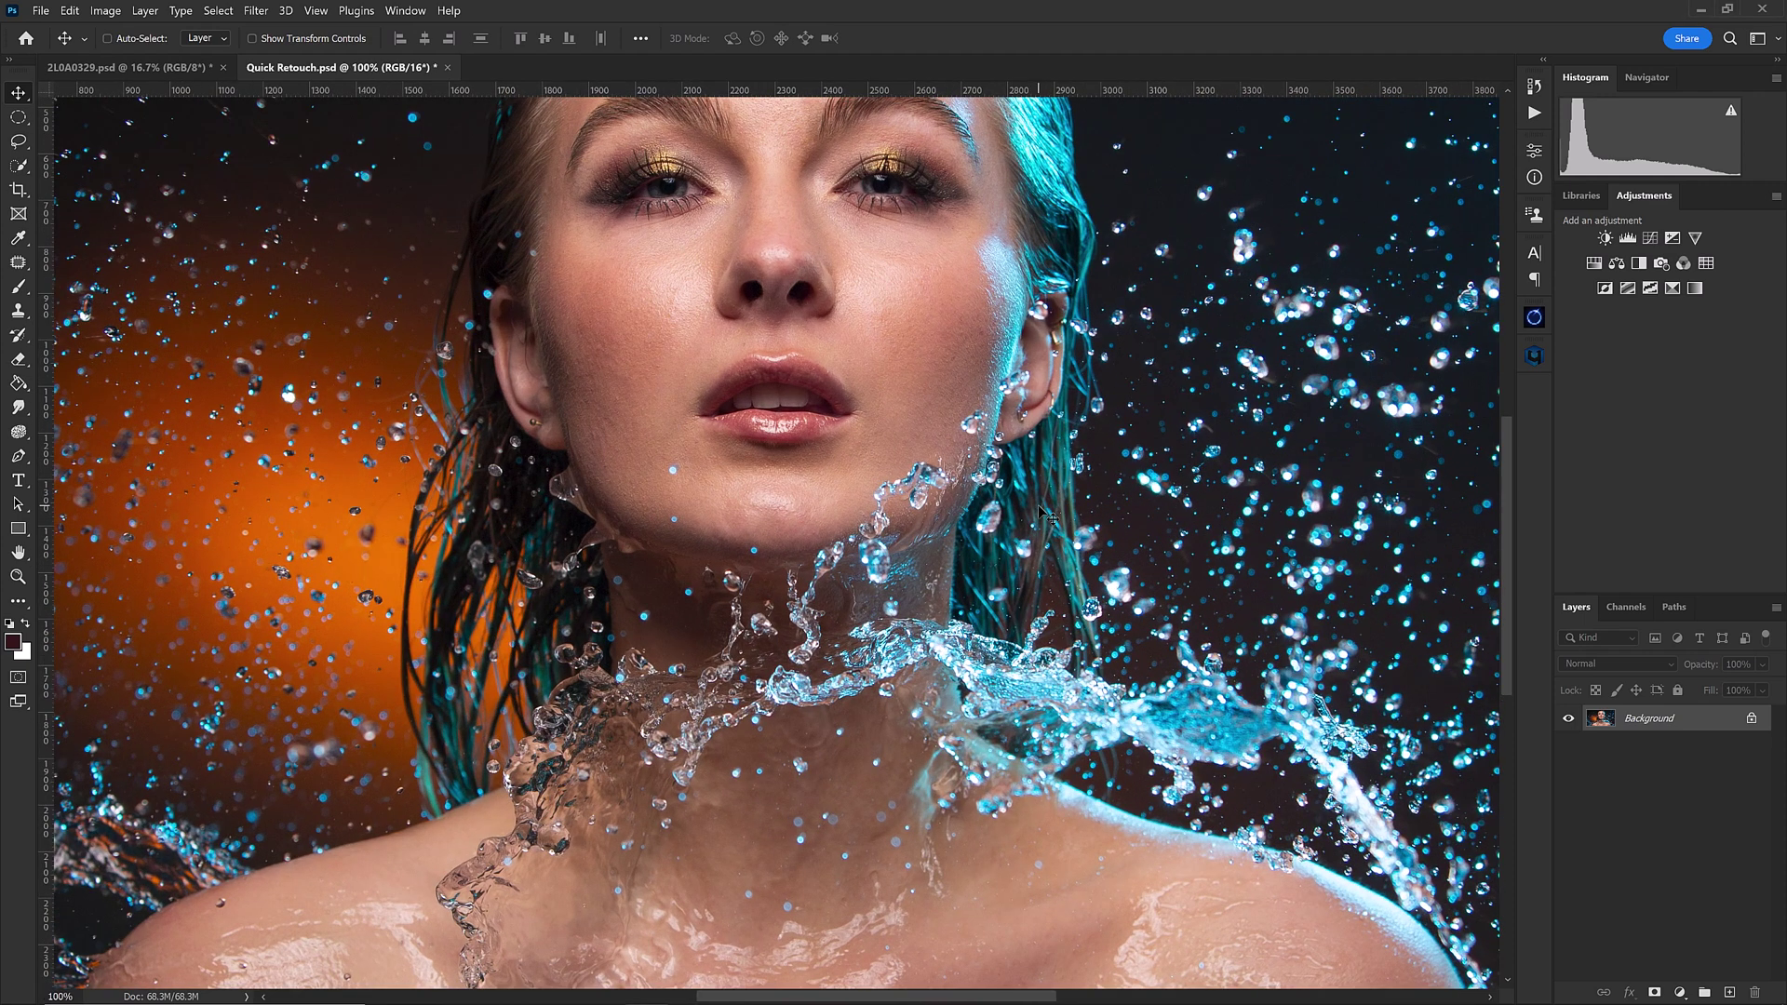
{"action": "key", "text": "ctrl+minus"}
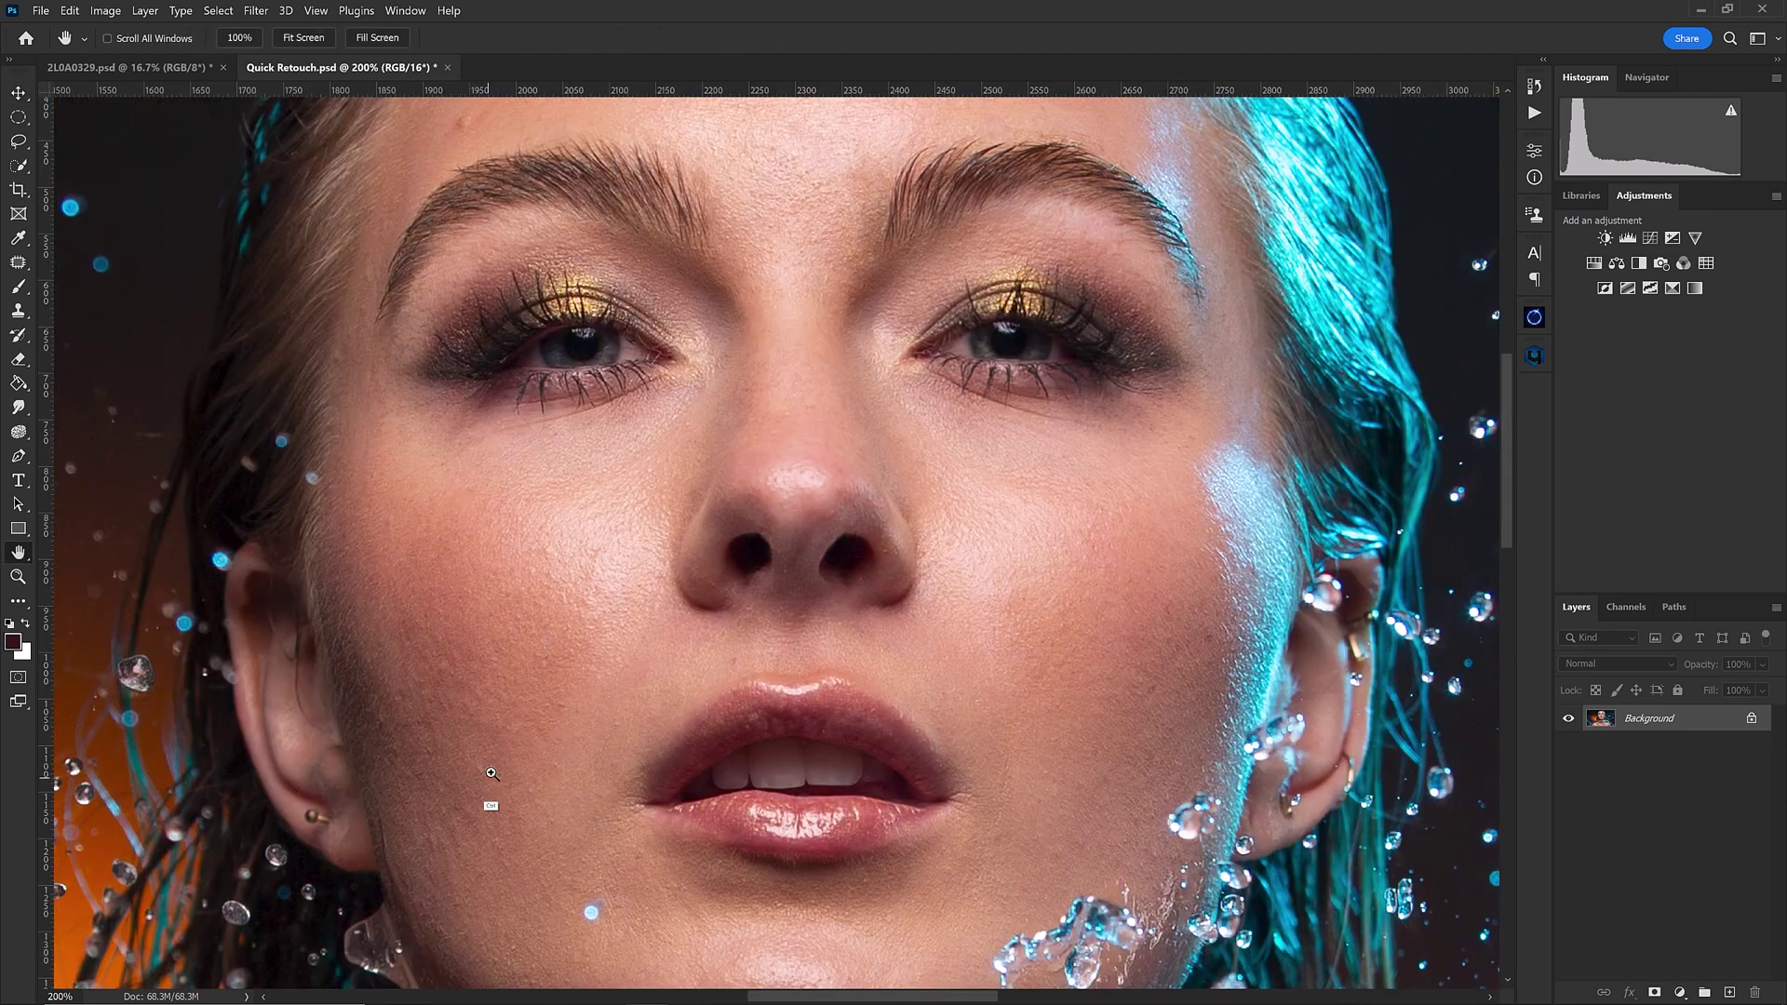
{"action": "key", "text": "ctrl+plus"}
{"action": "key", "text": "ctrl+minus"}
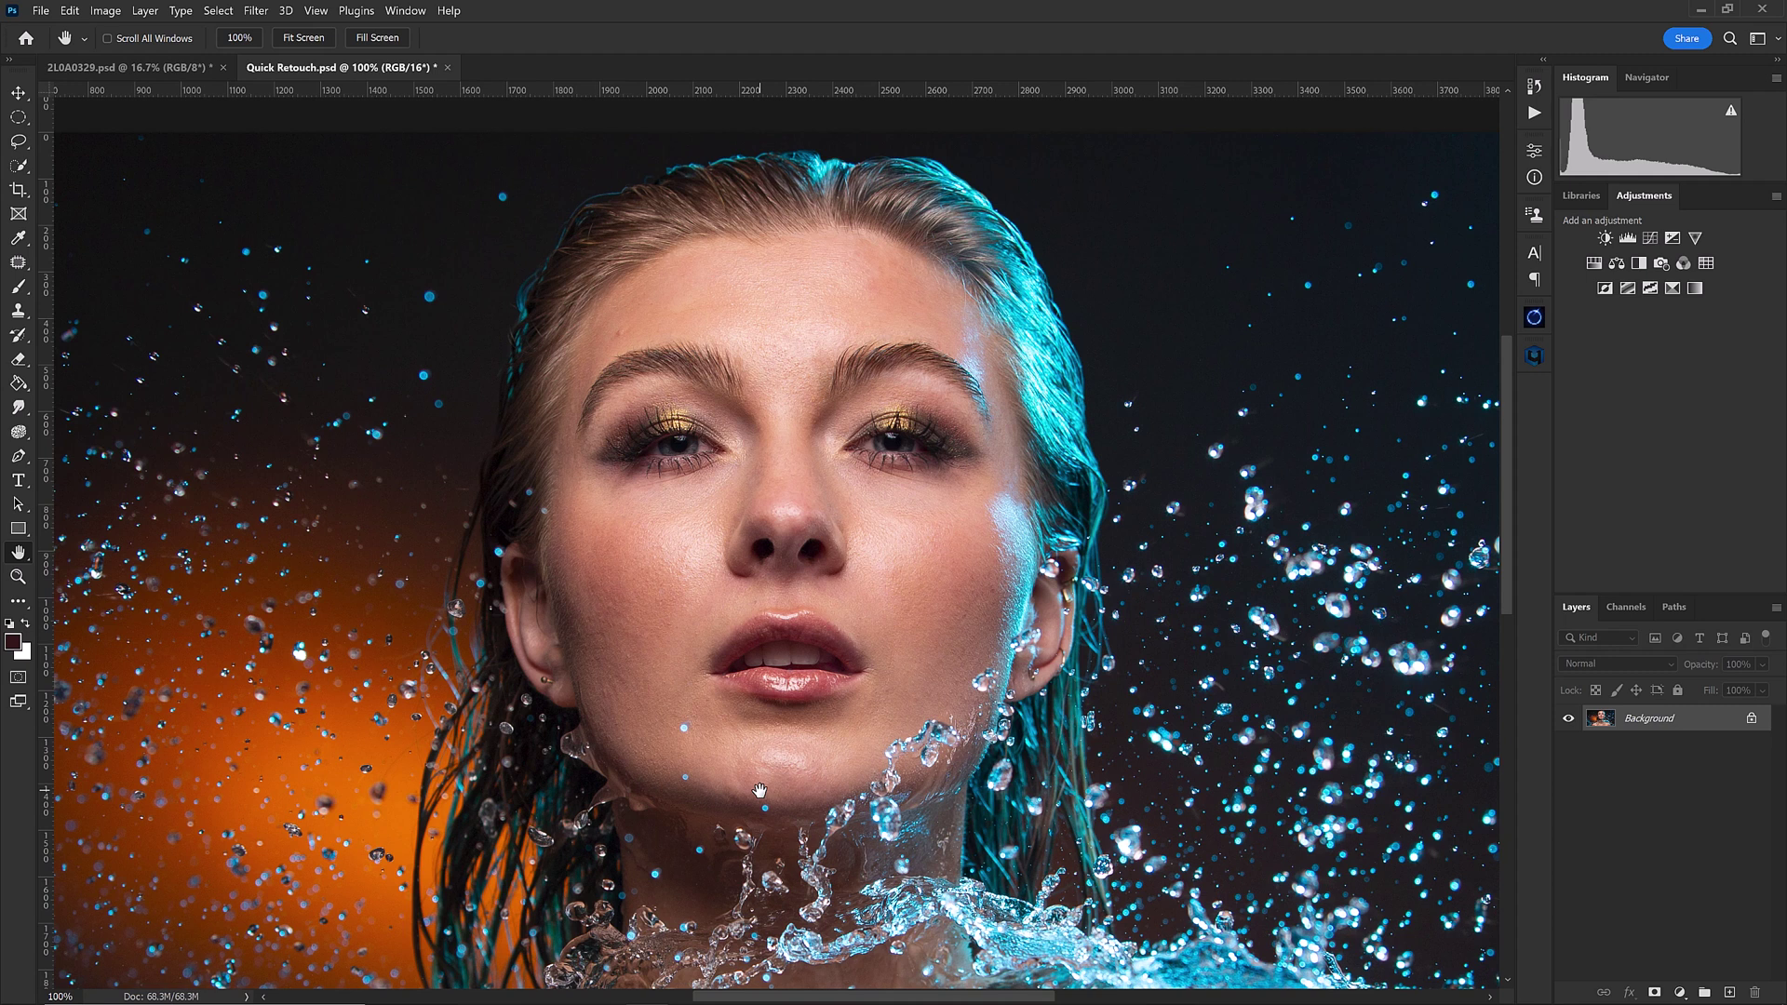
Step: Duplicate the Background layer twice so that two copies are stacked above it
{"action": "key", "text": "ctrl+plus"}
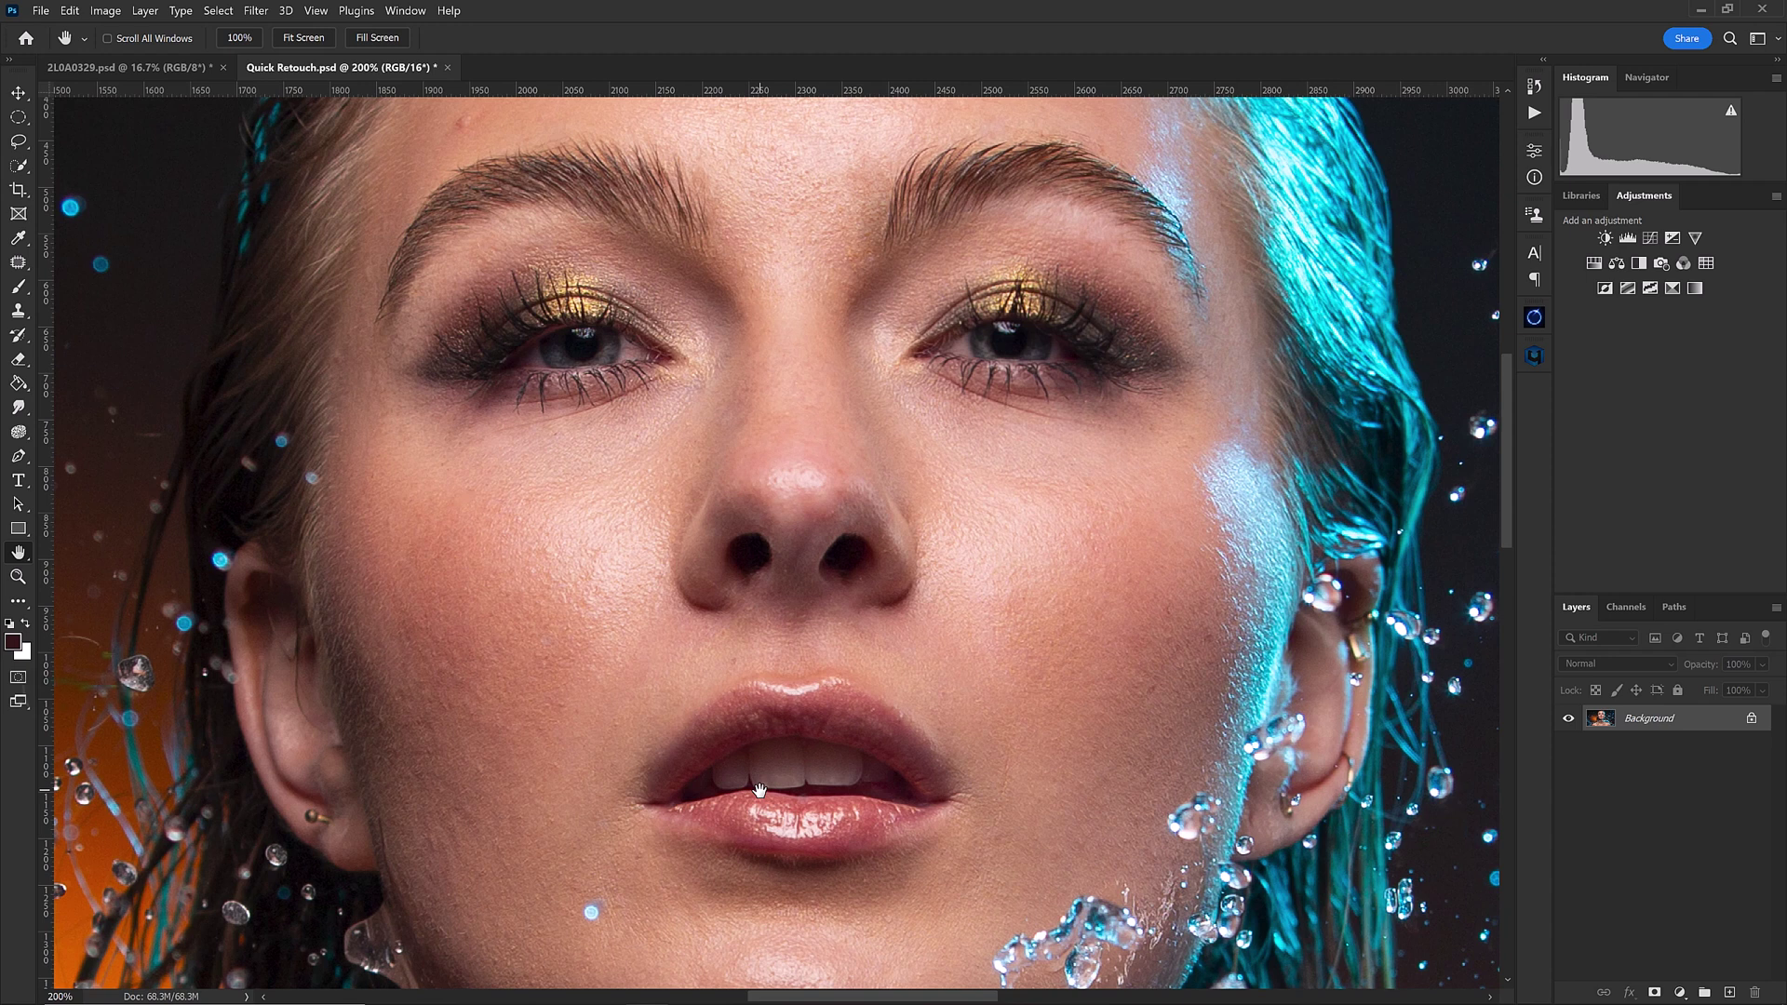
{"action": "key", "text": "ctrl+j"}
{"action": "key", "text": "ctrl+j"}
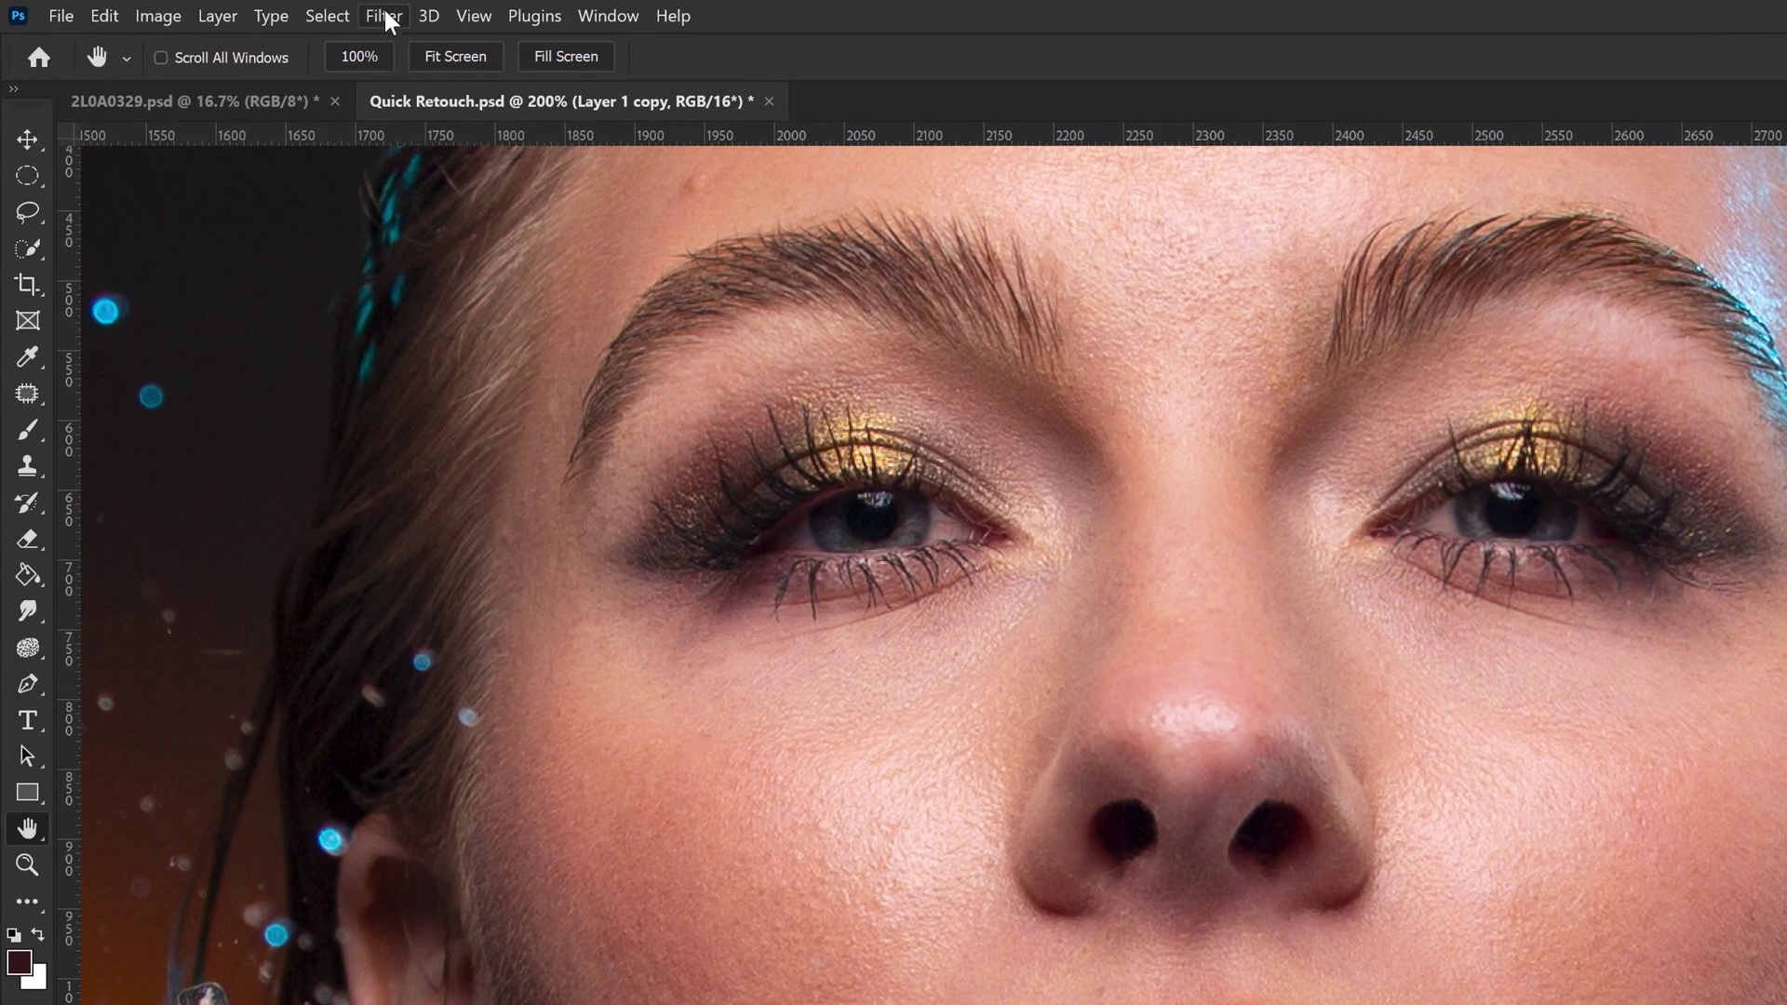
Step: Apply a Gaussian Blur with a 9-pixel radius to Layer 1 copy
{"action": "left_click", "coordinate": [357, 14]}
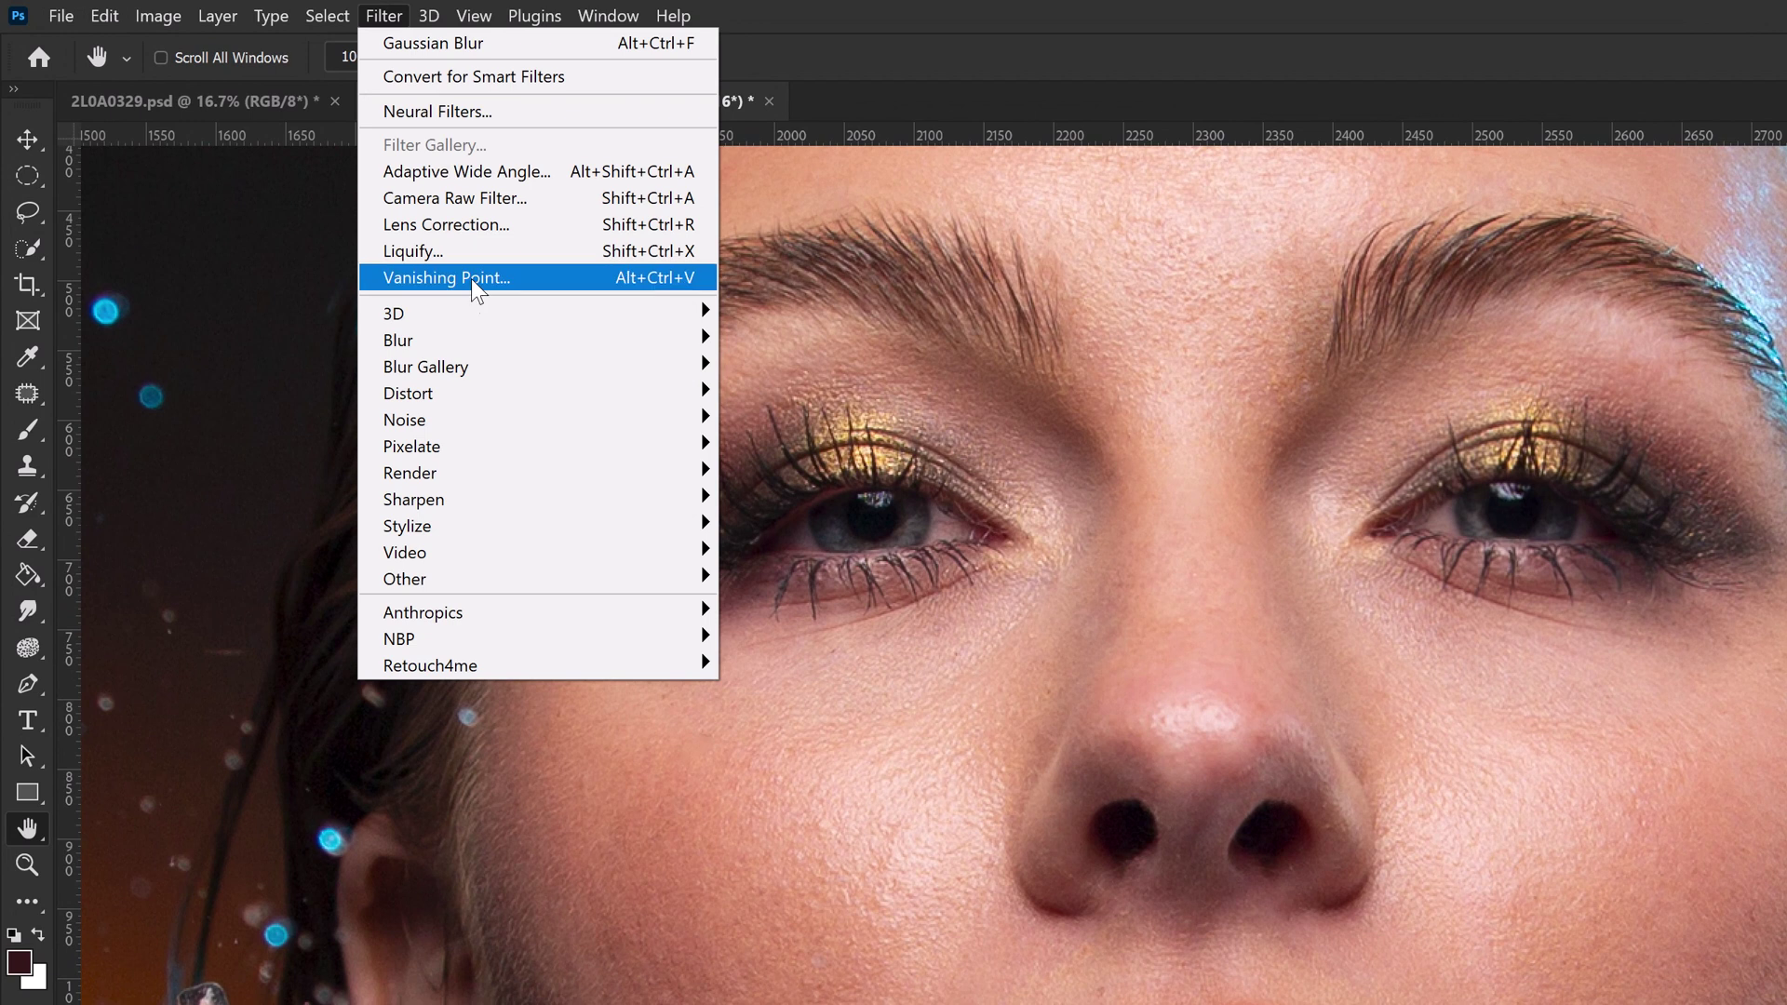
{"action": "mouse_move", "coordinate": [468, 347]}
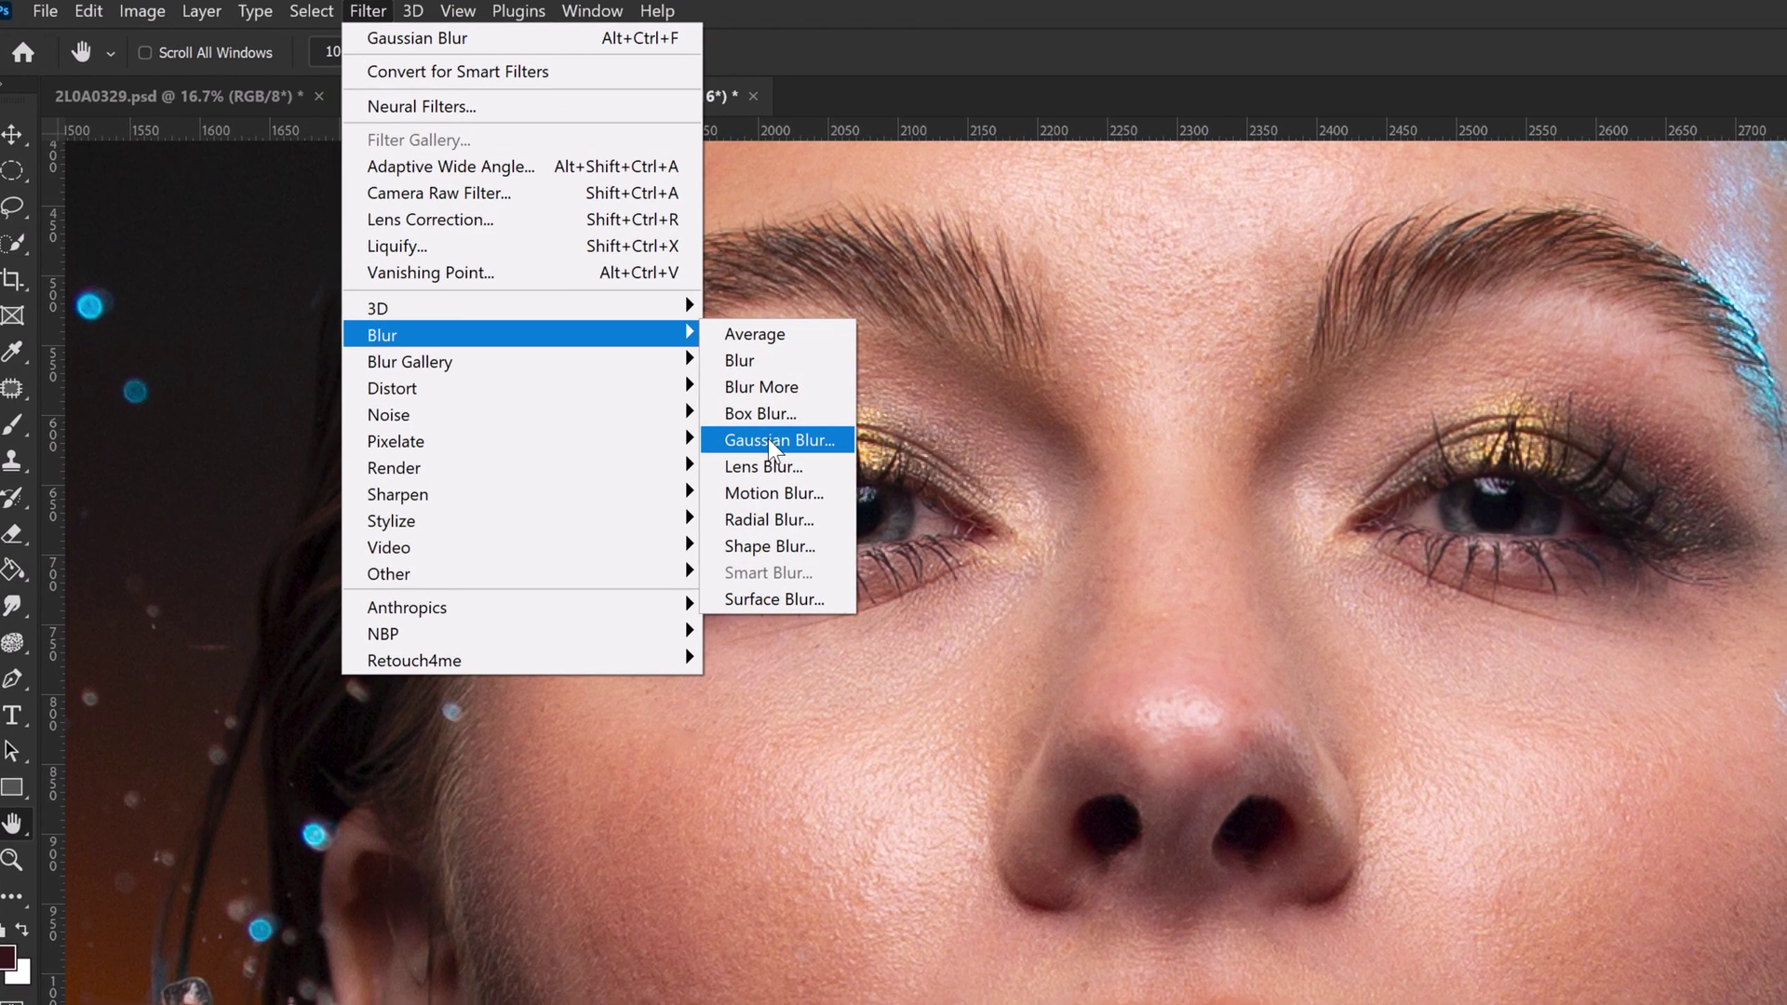
{"action": "left_click", "coordinate": [793, 443]}
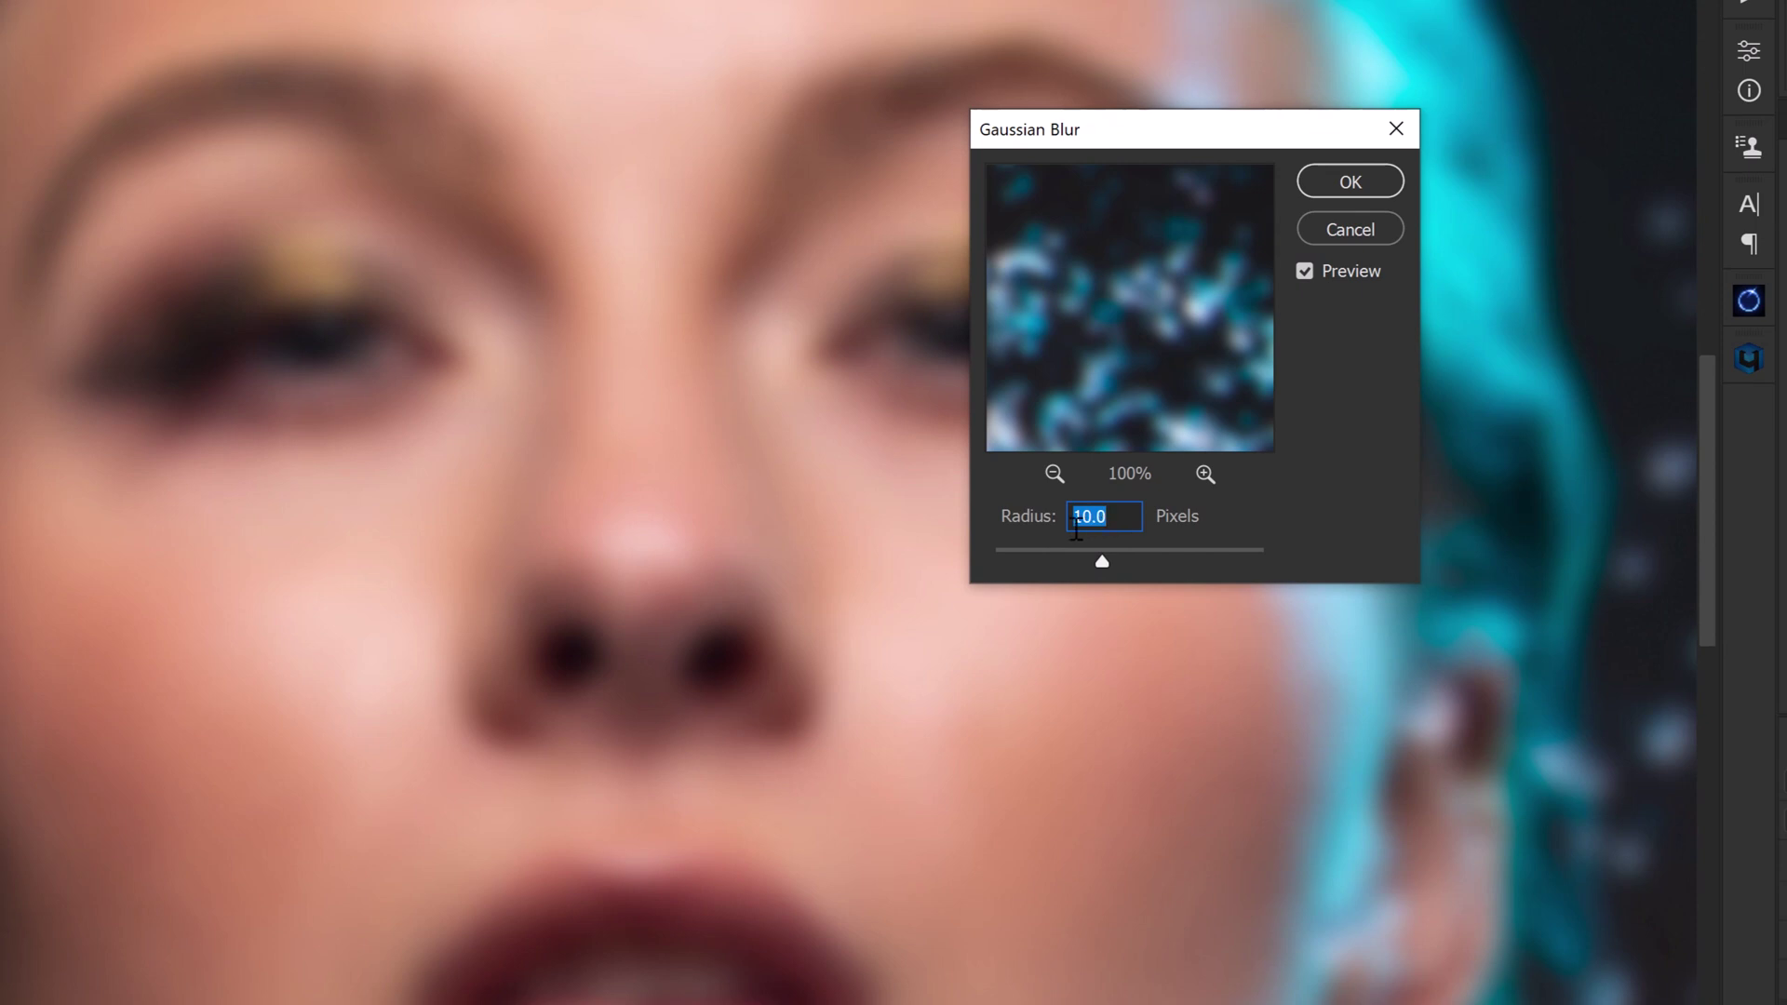
{"action": "type", "text": "9"}
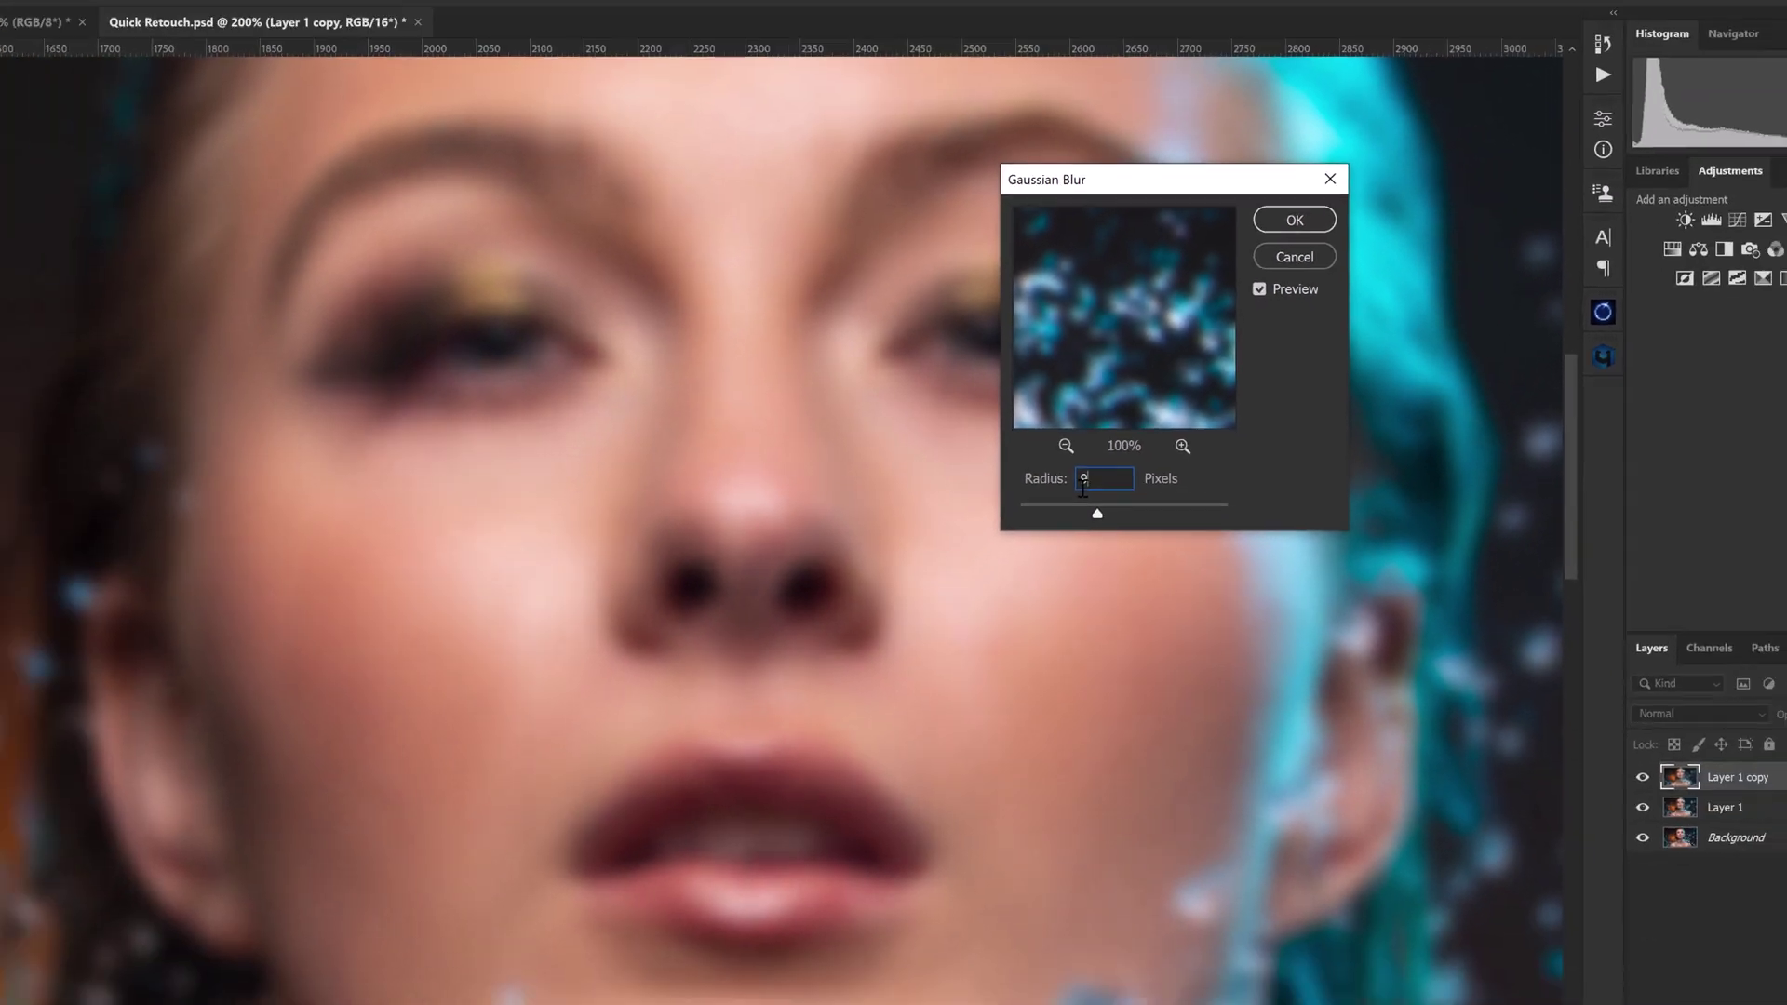
{"action": "key", "text": "Return"}
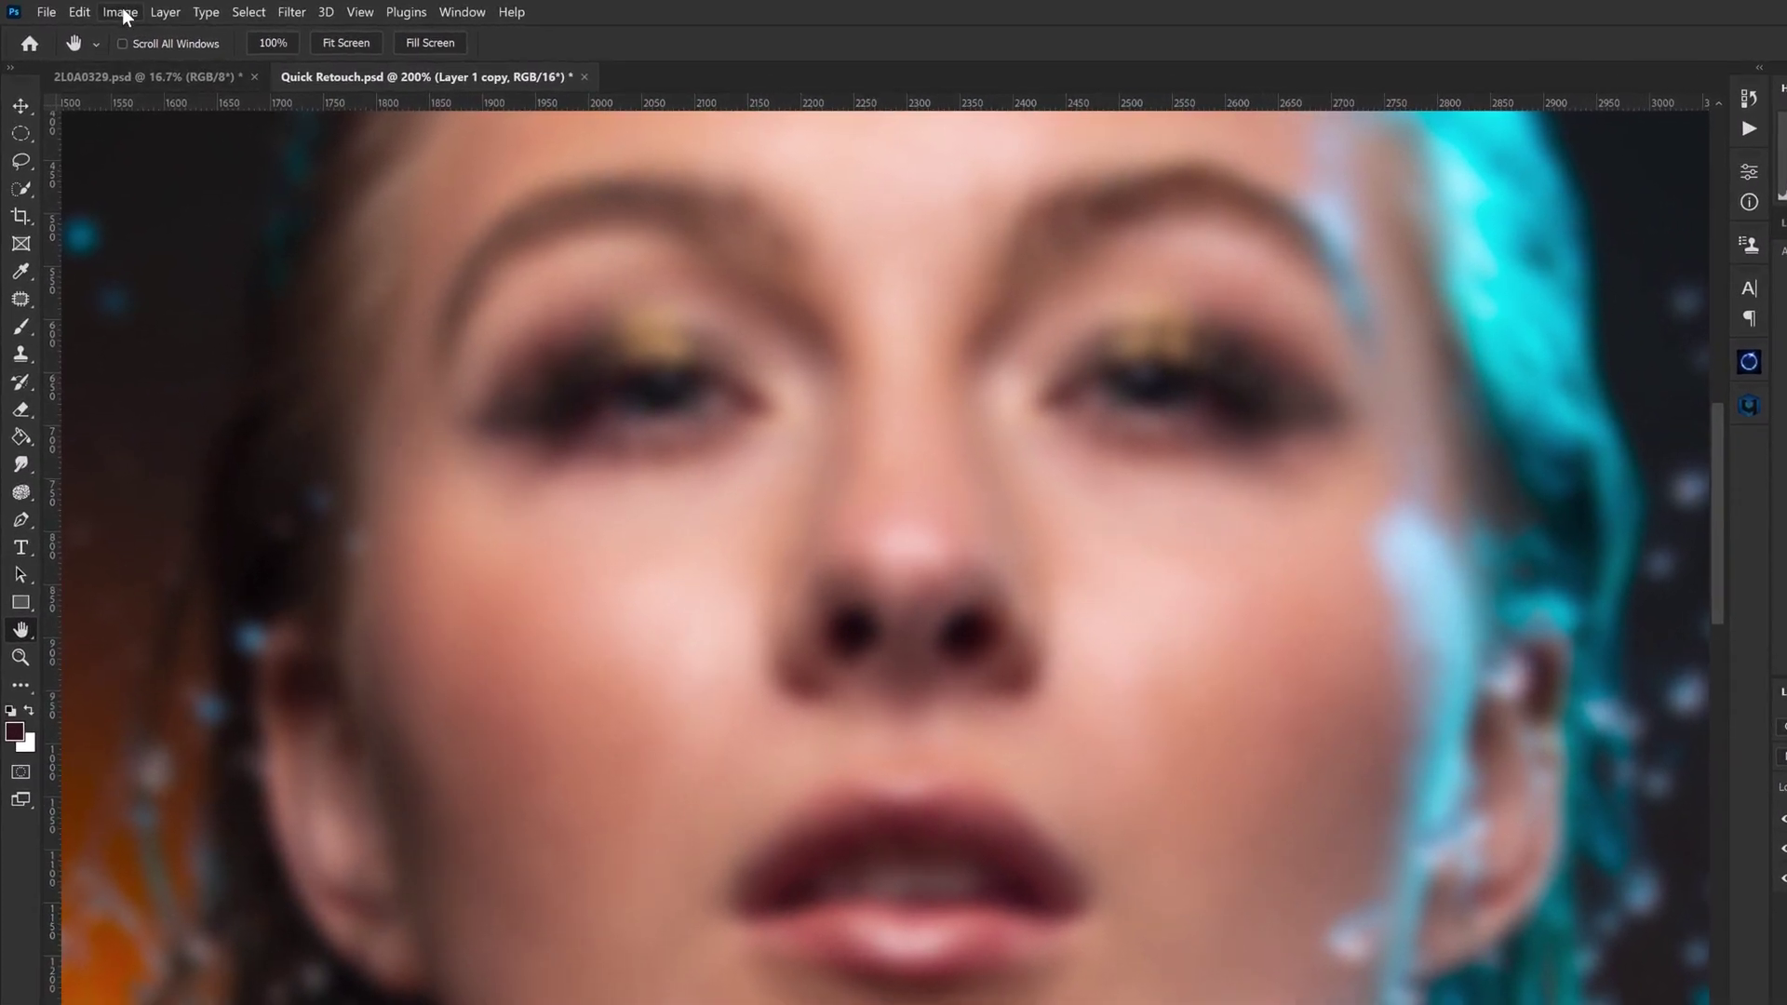
Step: Use Apply Image on Layer 1 copy with Layer 1 as the source, Subtract blending, scale 2 and offset 128
{"action": "left_click", "coordinate": [105, 10]}
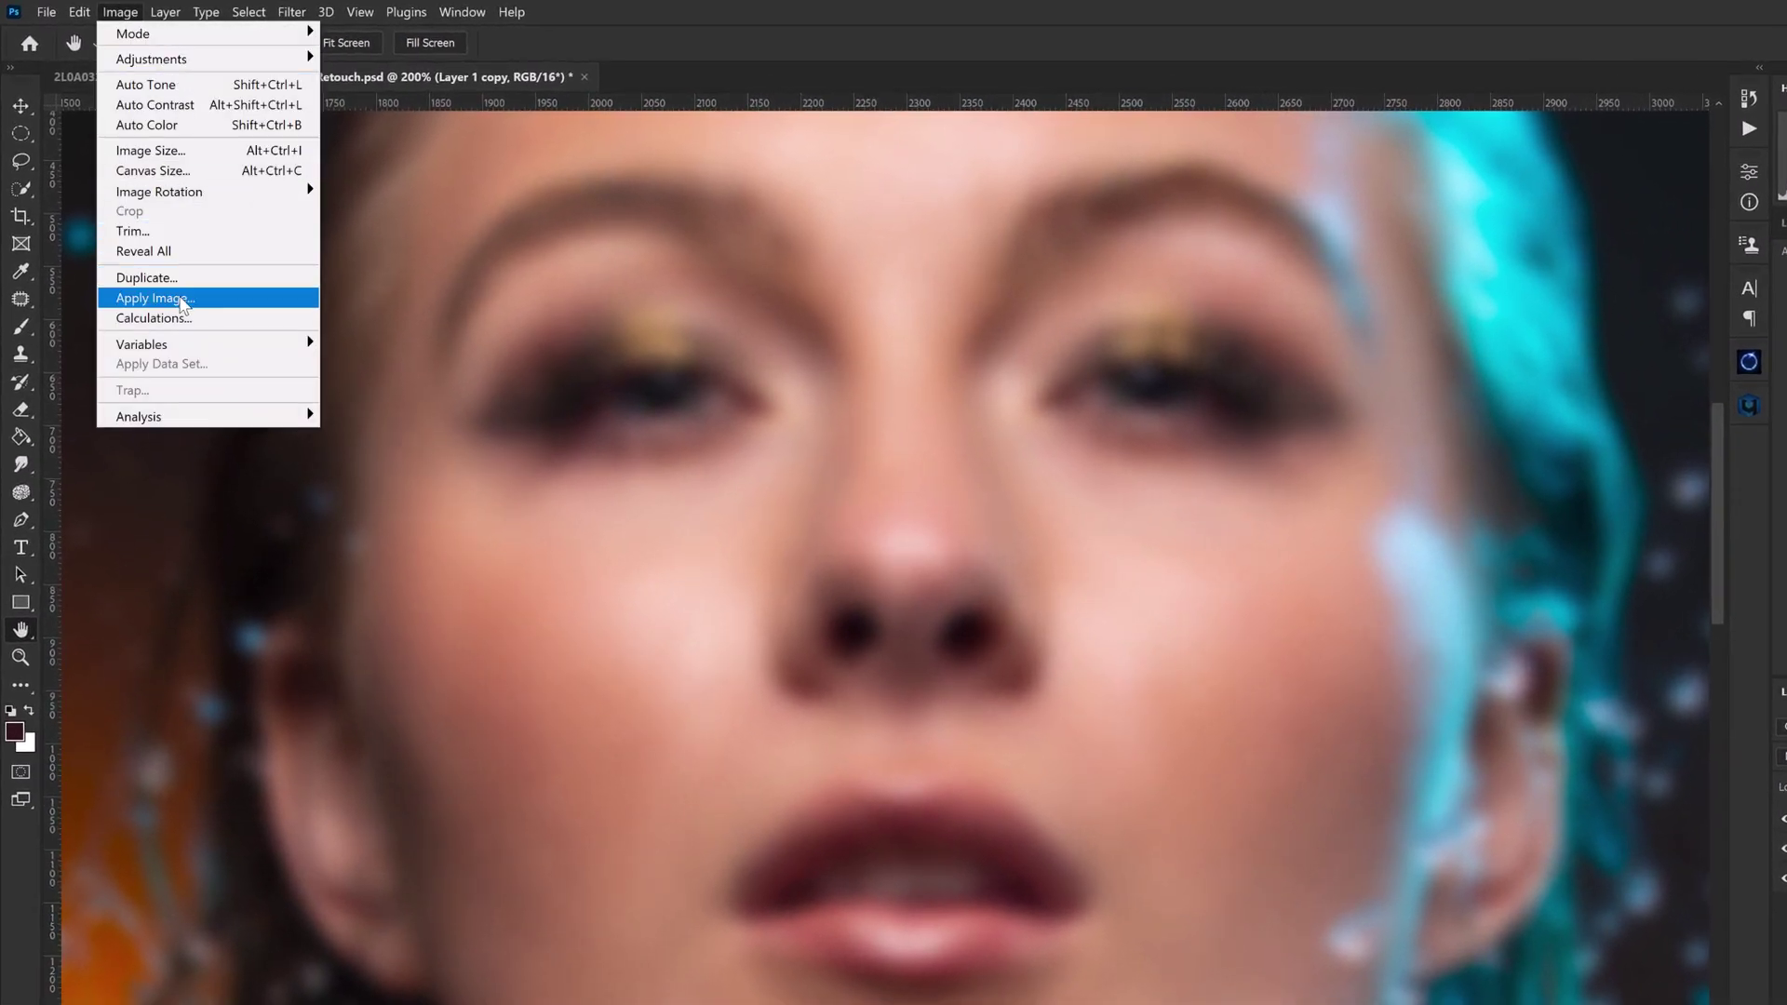
{"action": "left_click", "coordinate": [182, 296]}
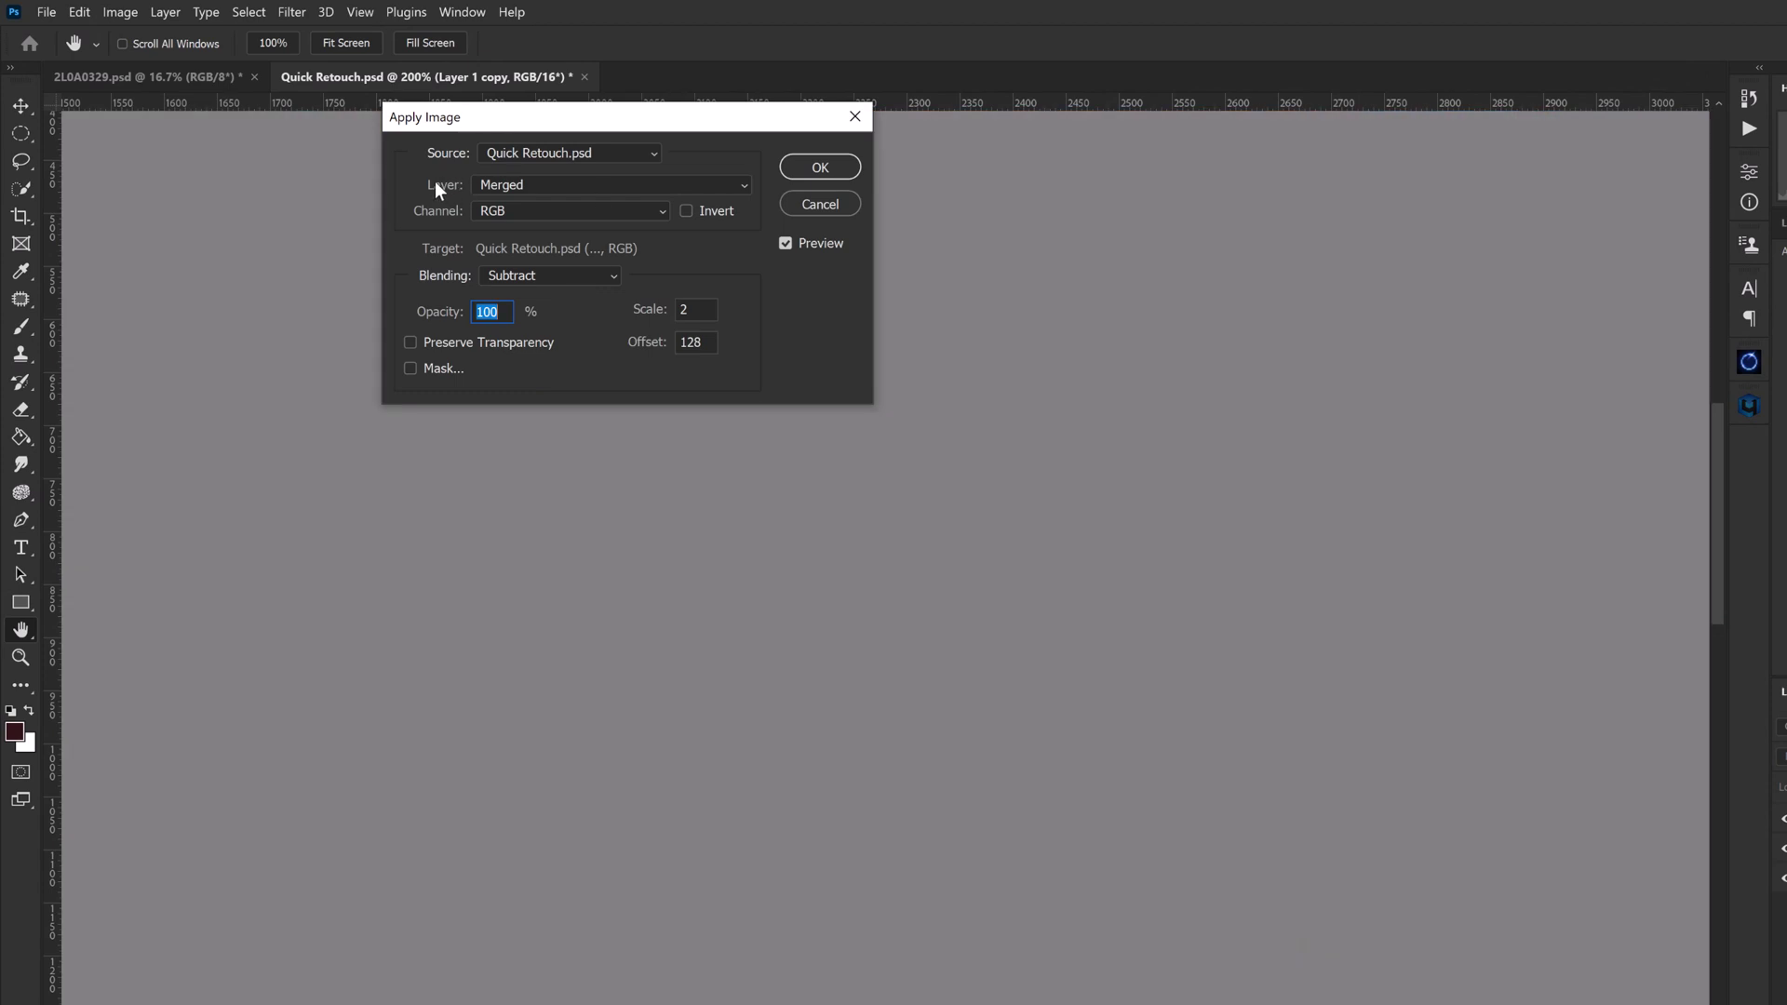
{"action": "left_click", "coordinate": [565, 182]}
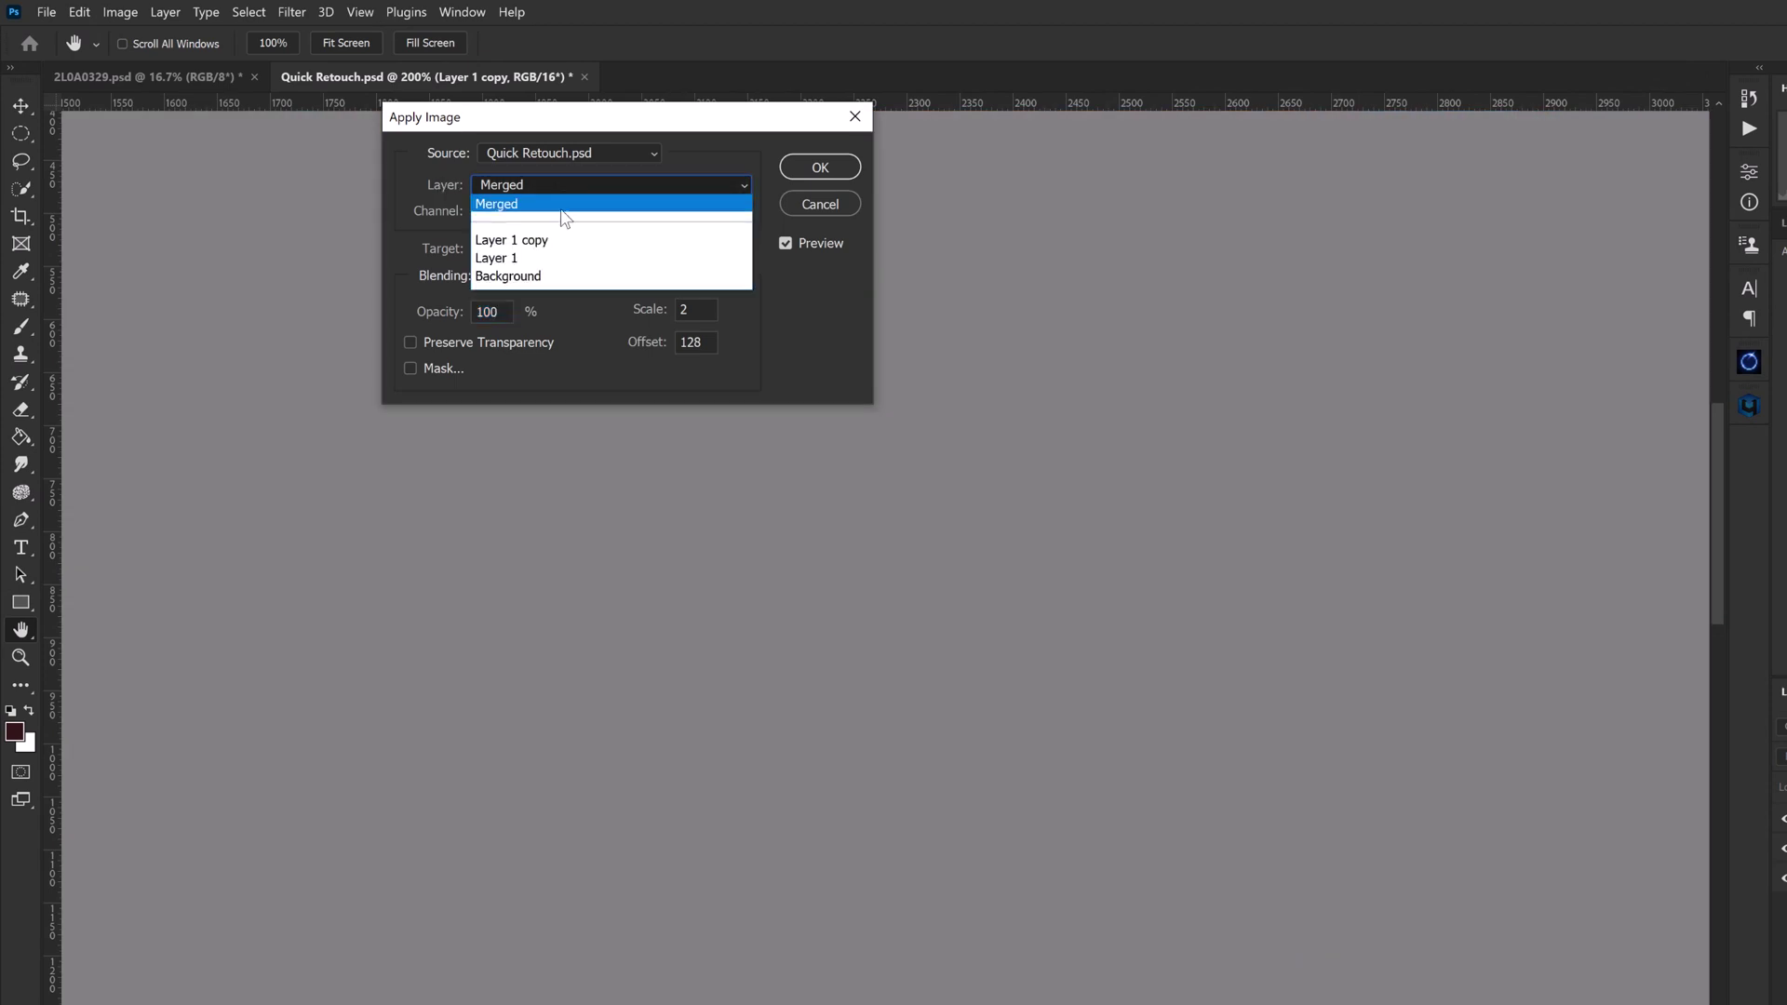
{"action": "left_click", "coordinate": [529, 258]}
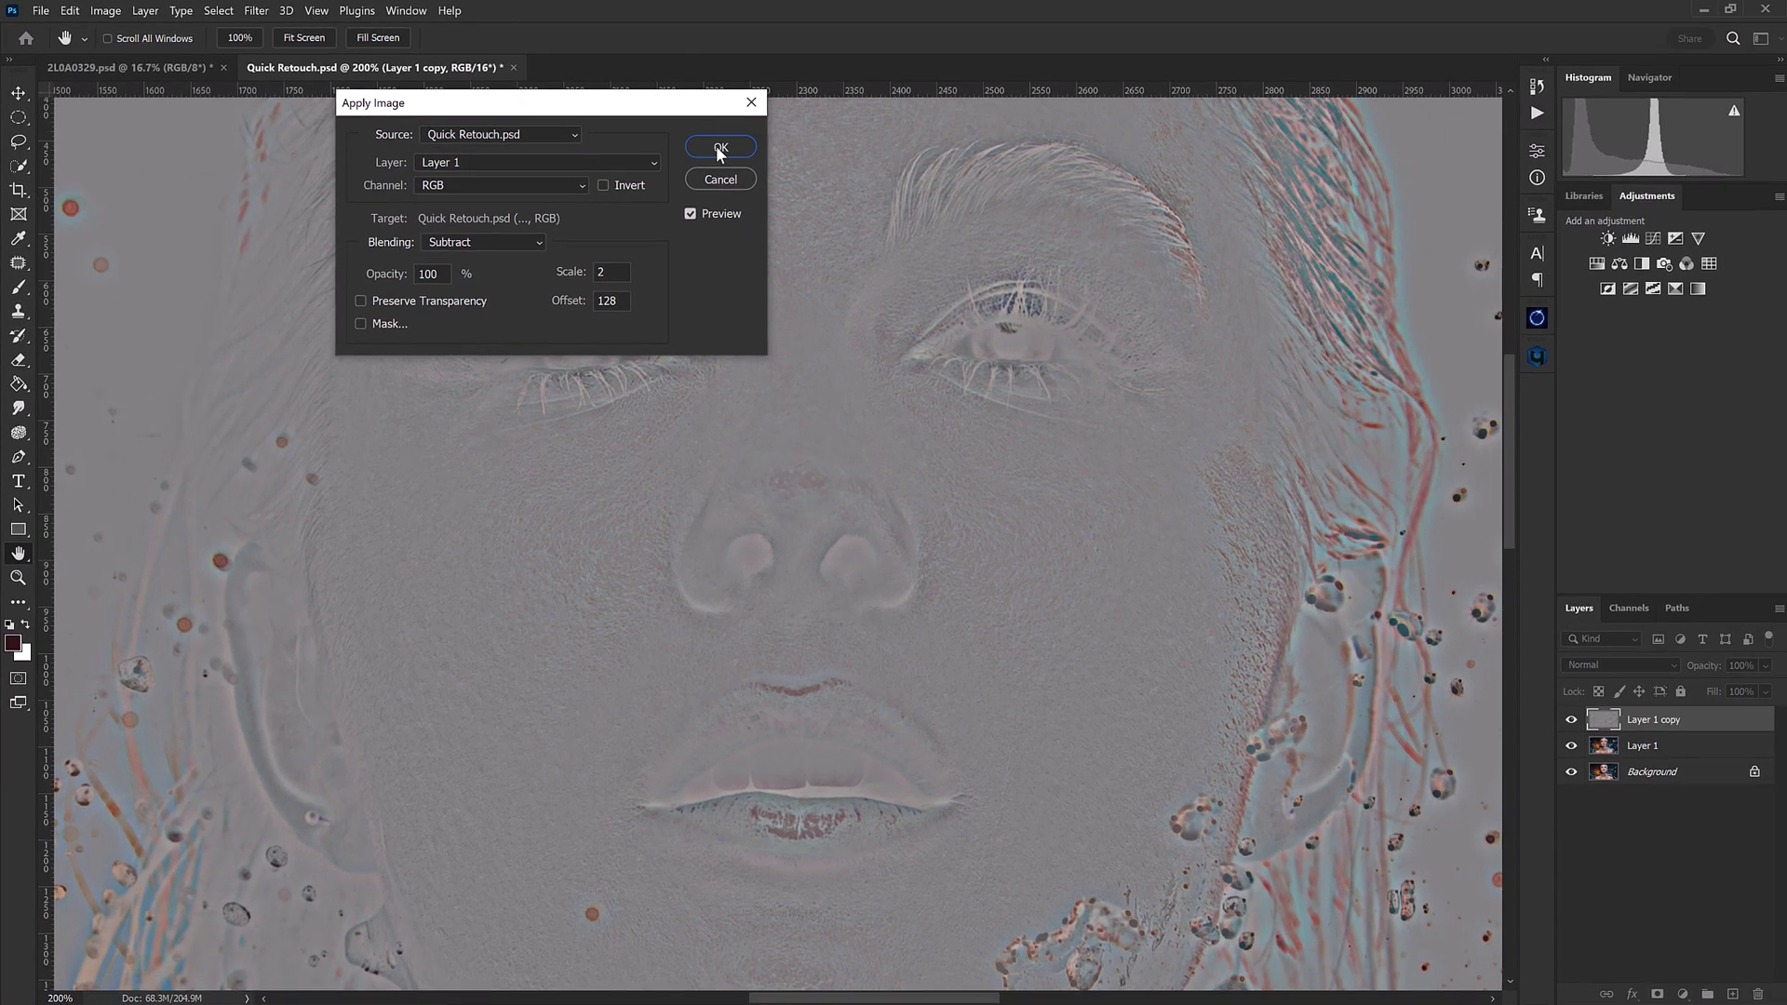
{"action": "left_click", "coordinate": [720, 149]}
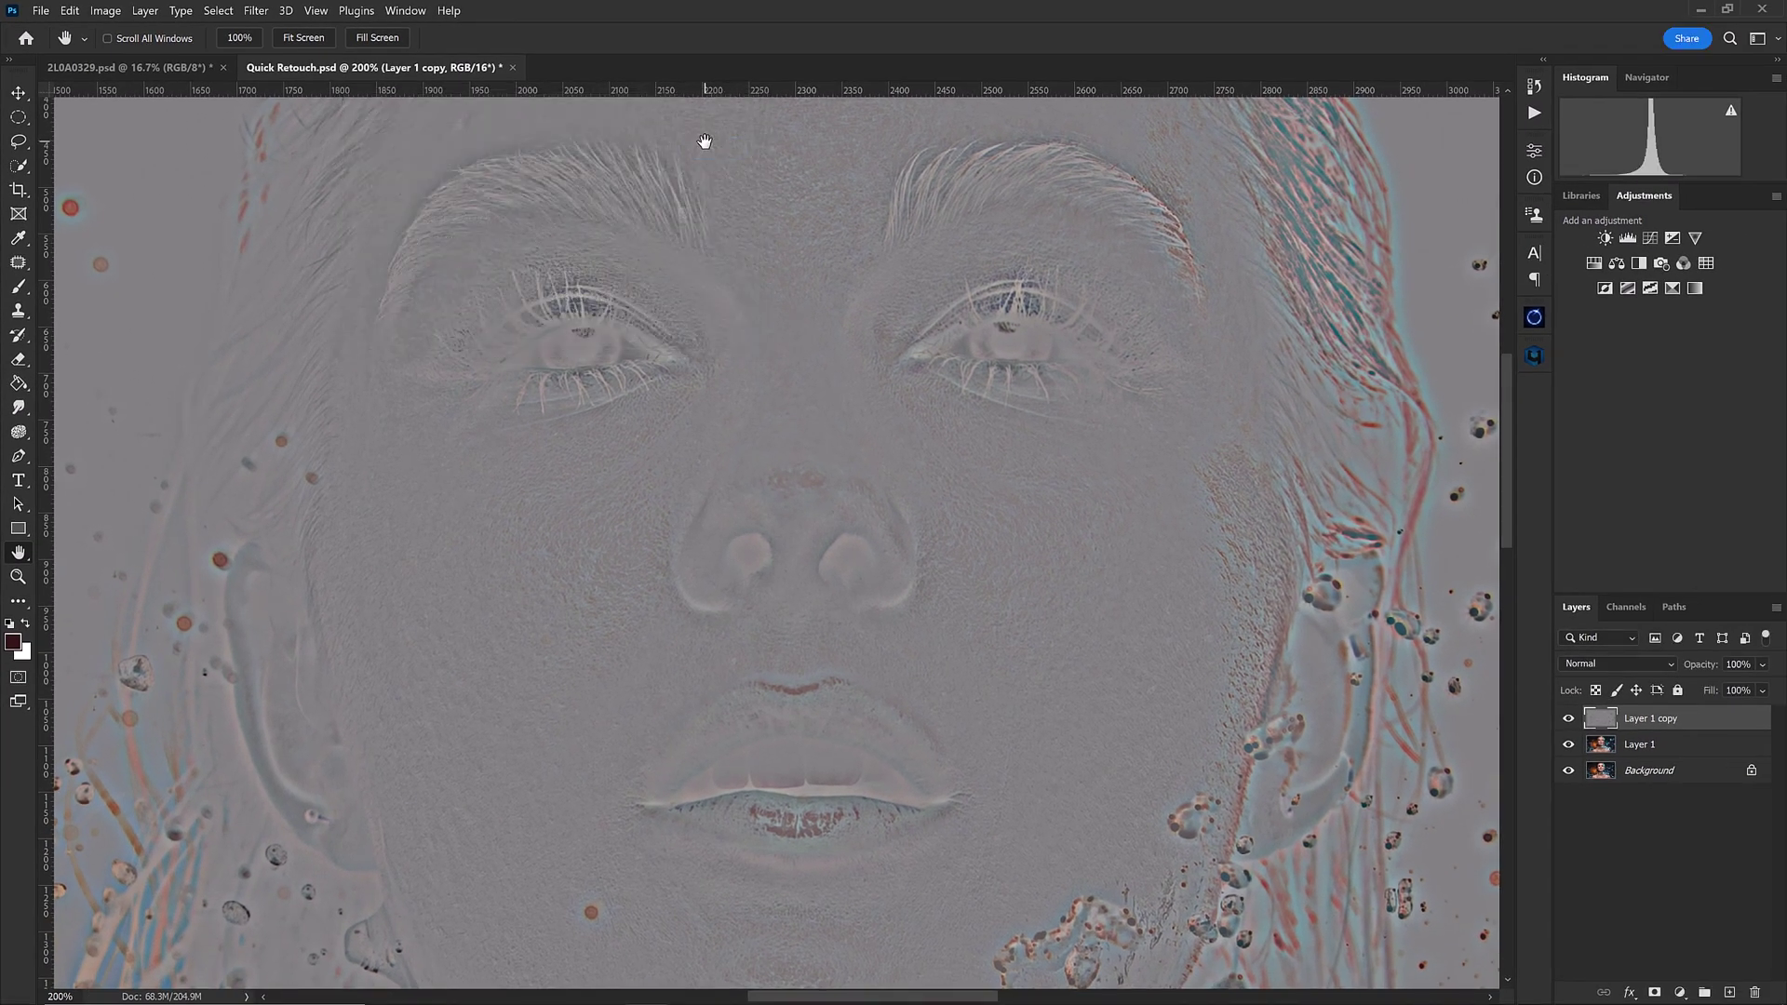
Step: Set the blend mode of Layer 1 copy to Linear Light and apply a 3-pixel Gaussian Blur to it
{"action": "left_click", "coordinate": [1659, 662]}
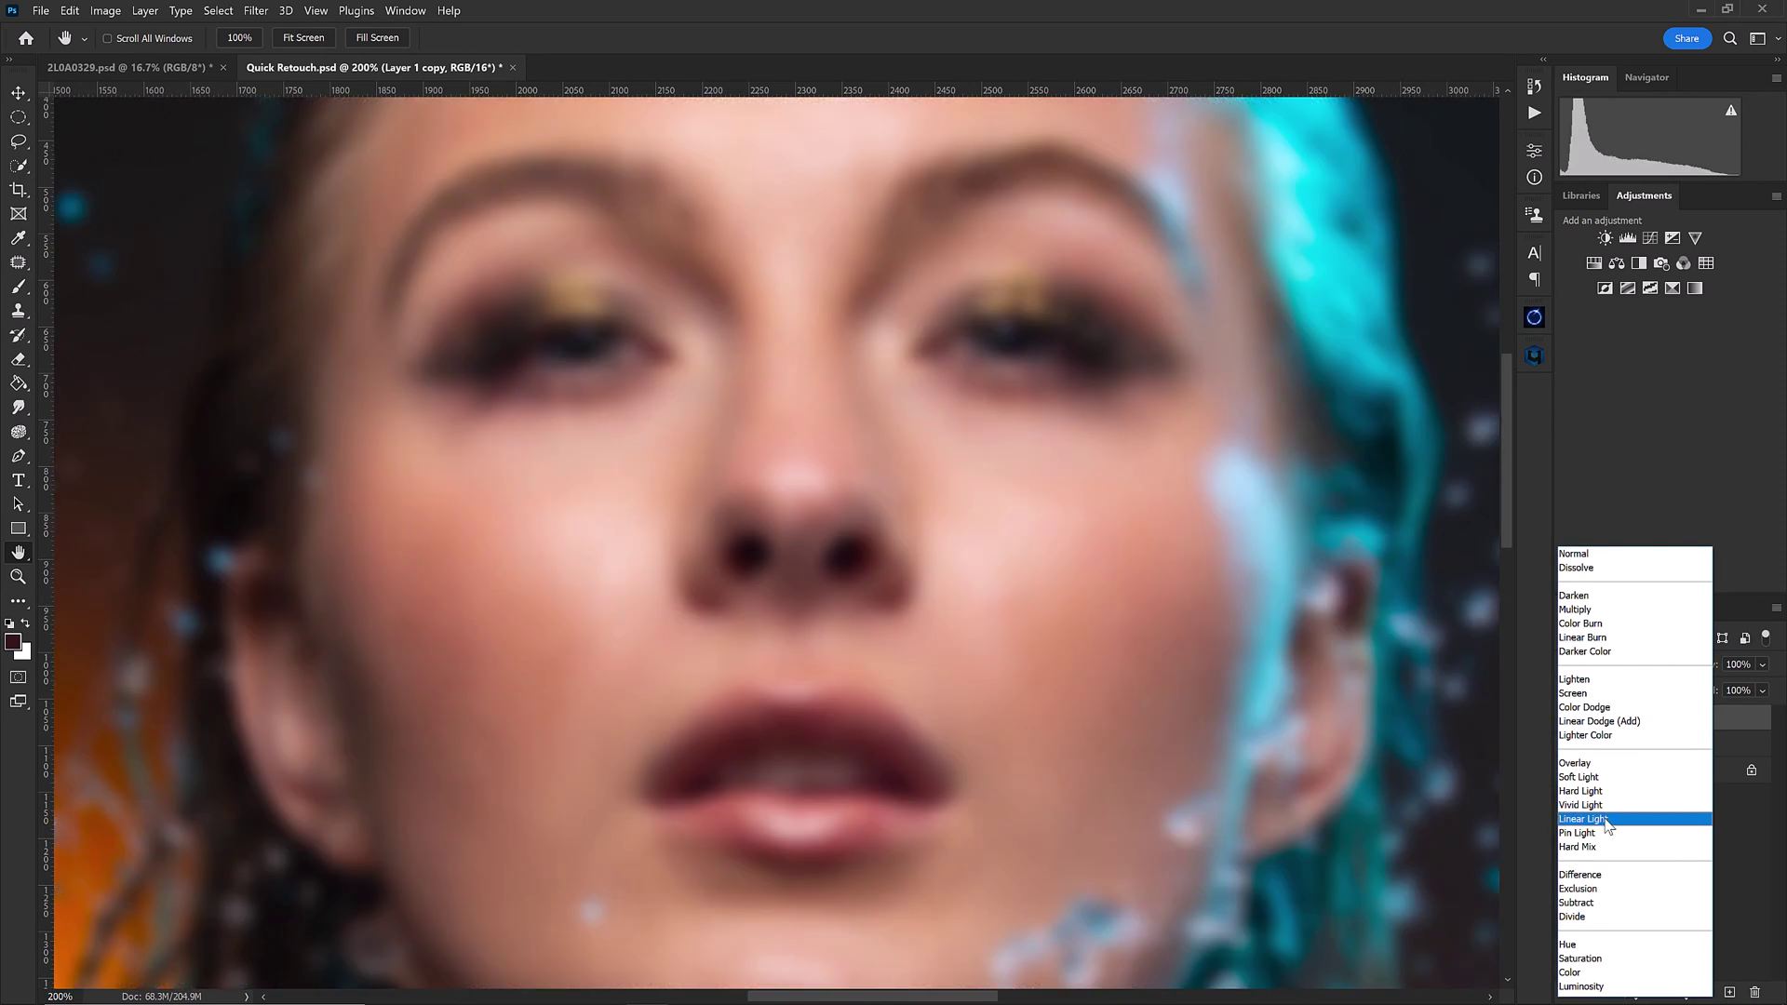
{"action": "left_click", "coordinate": [1607, 819]}
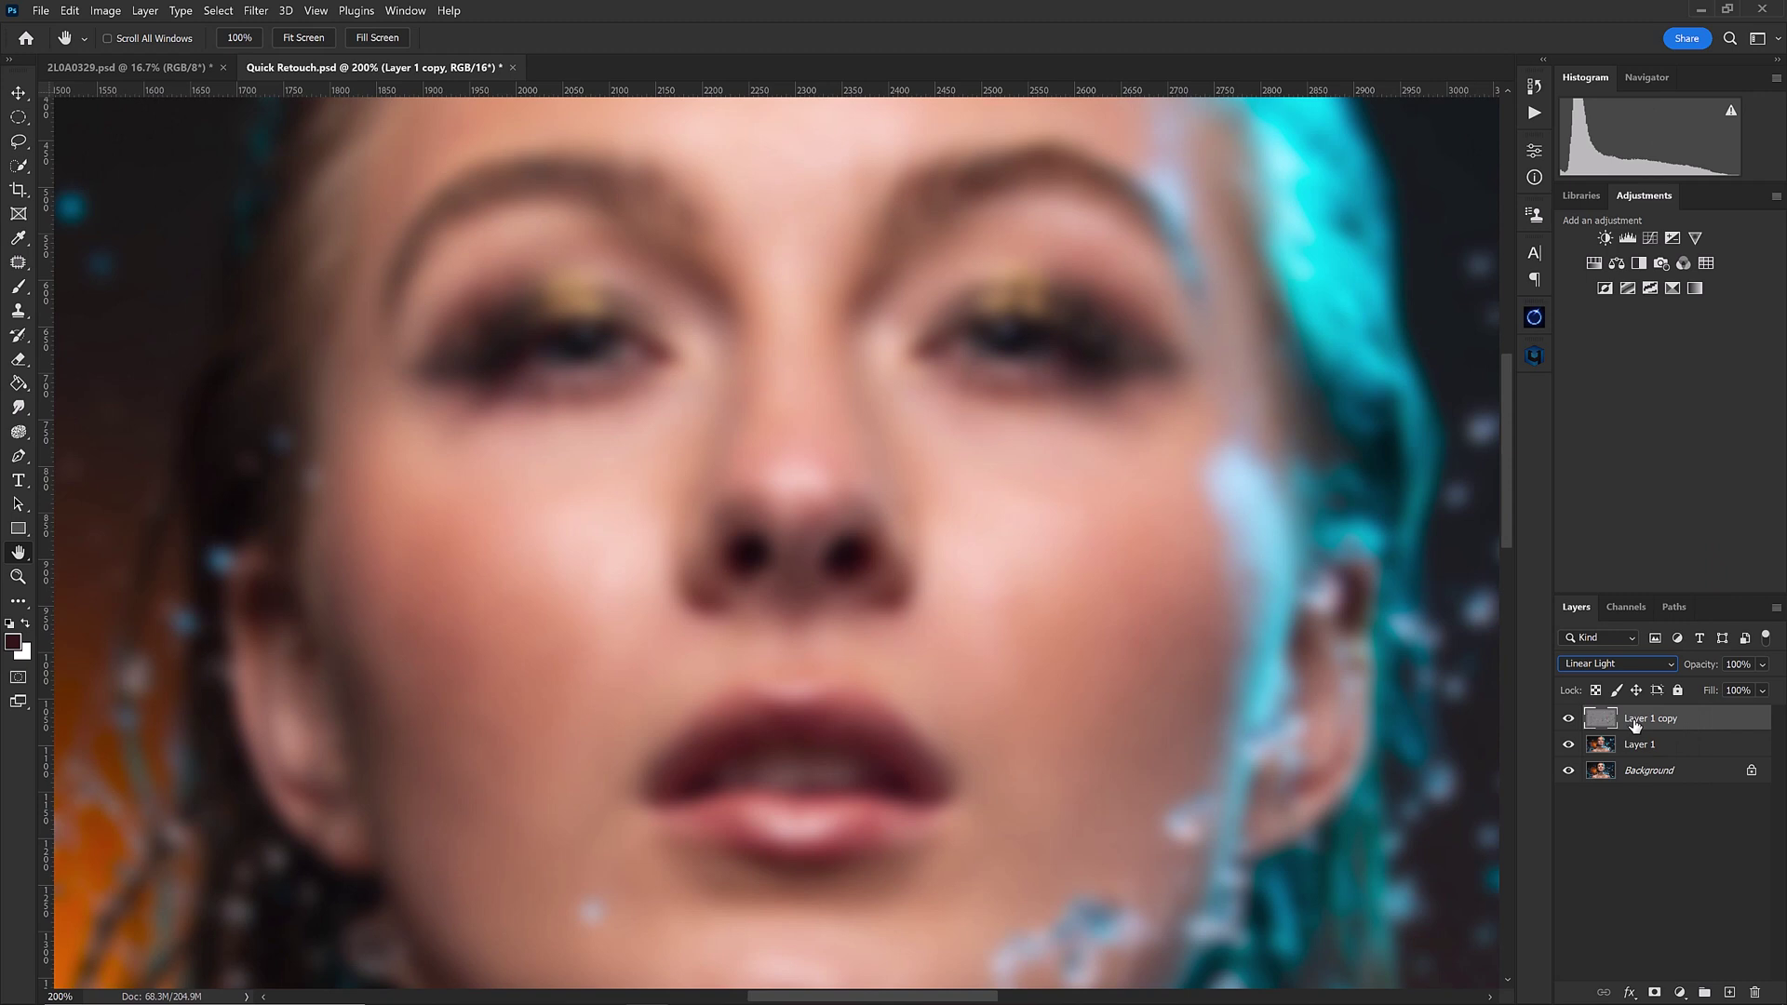
{"action": "left_click", "coordinate": [256, 11]}
{"action": "mouse_move", "coordinate": [272, 228]}
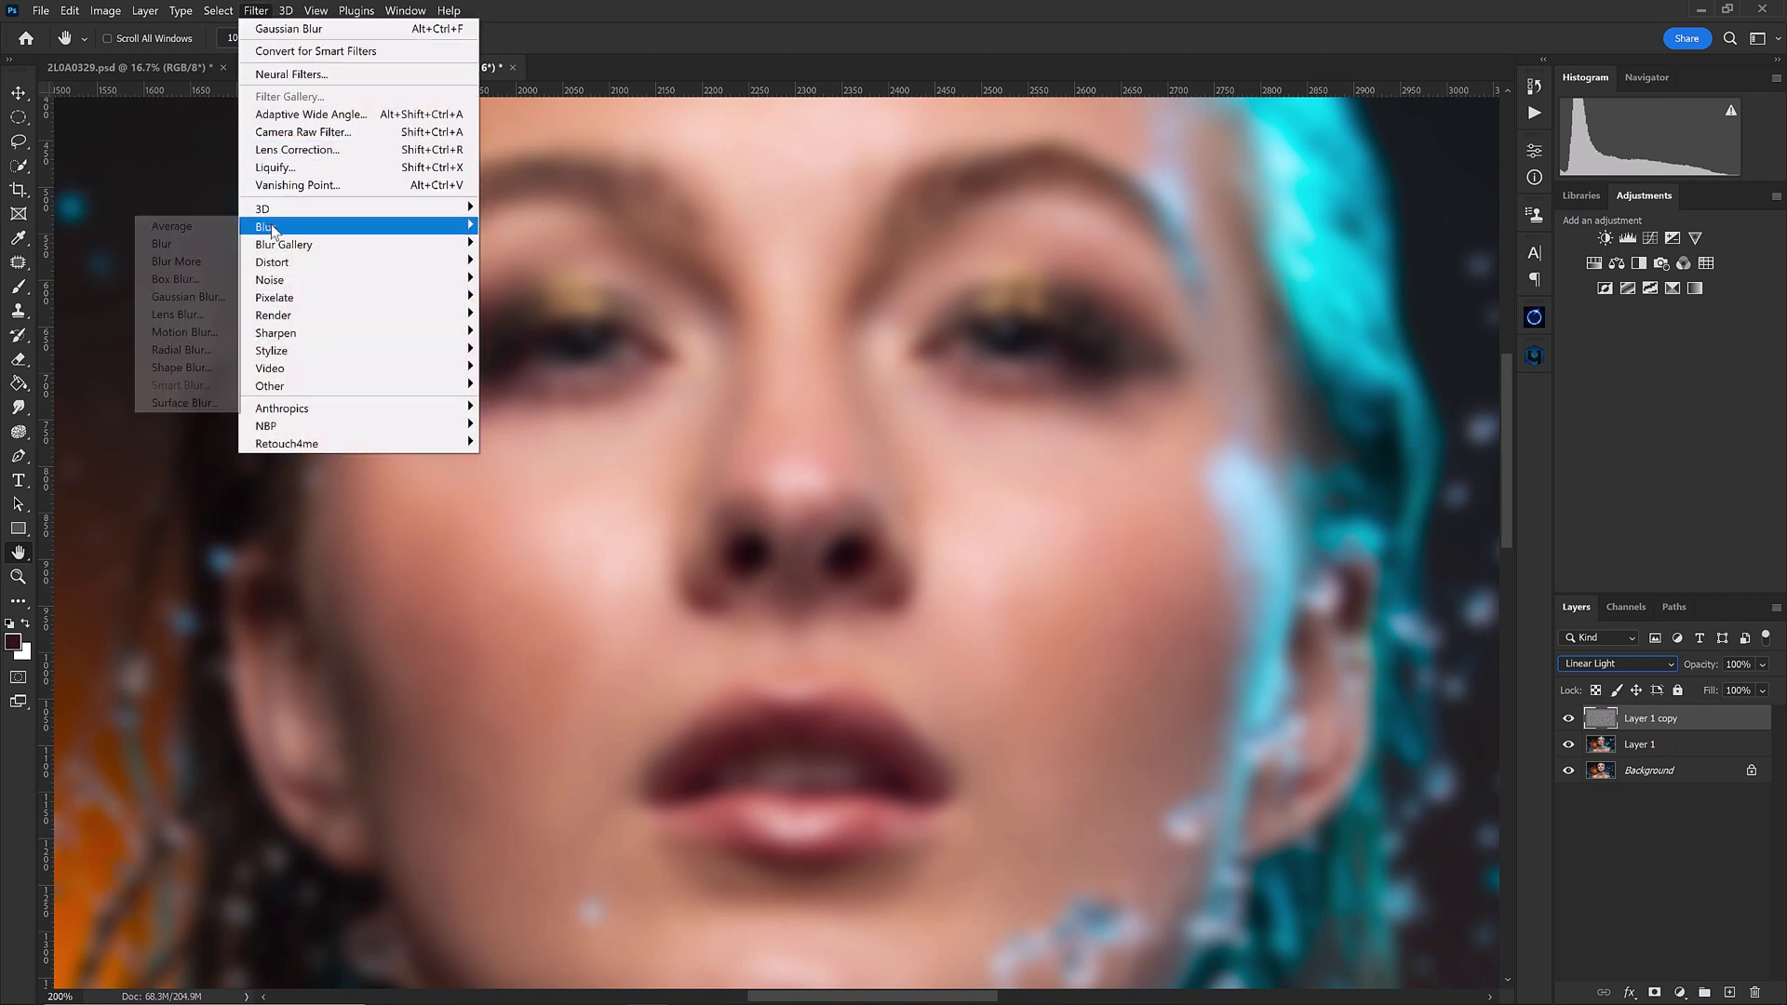
{"action": "left_click", "coordinate": [186, 297]}
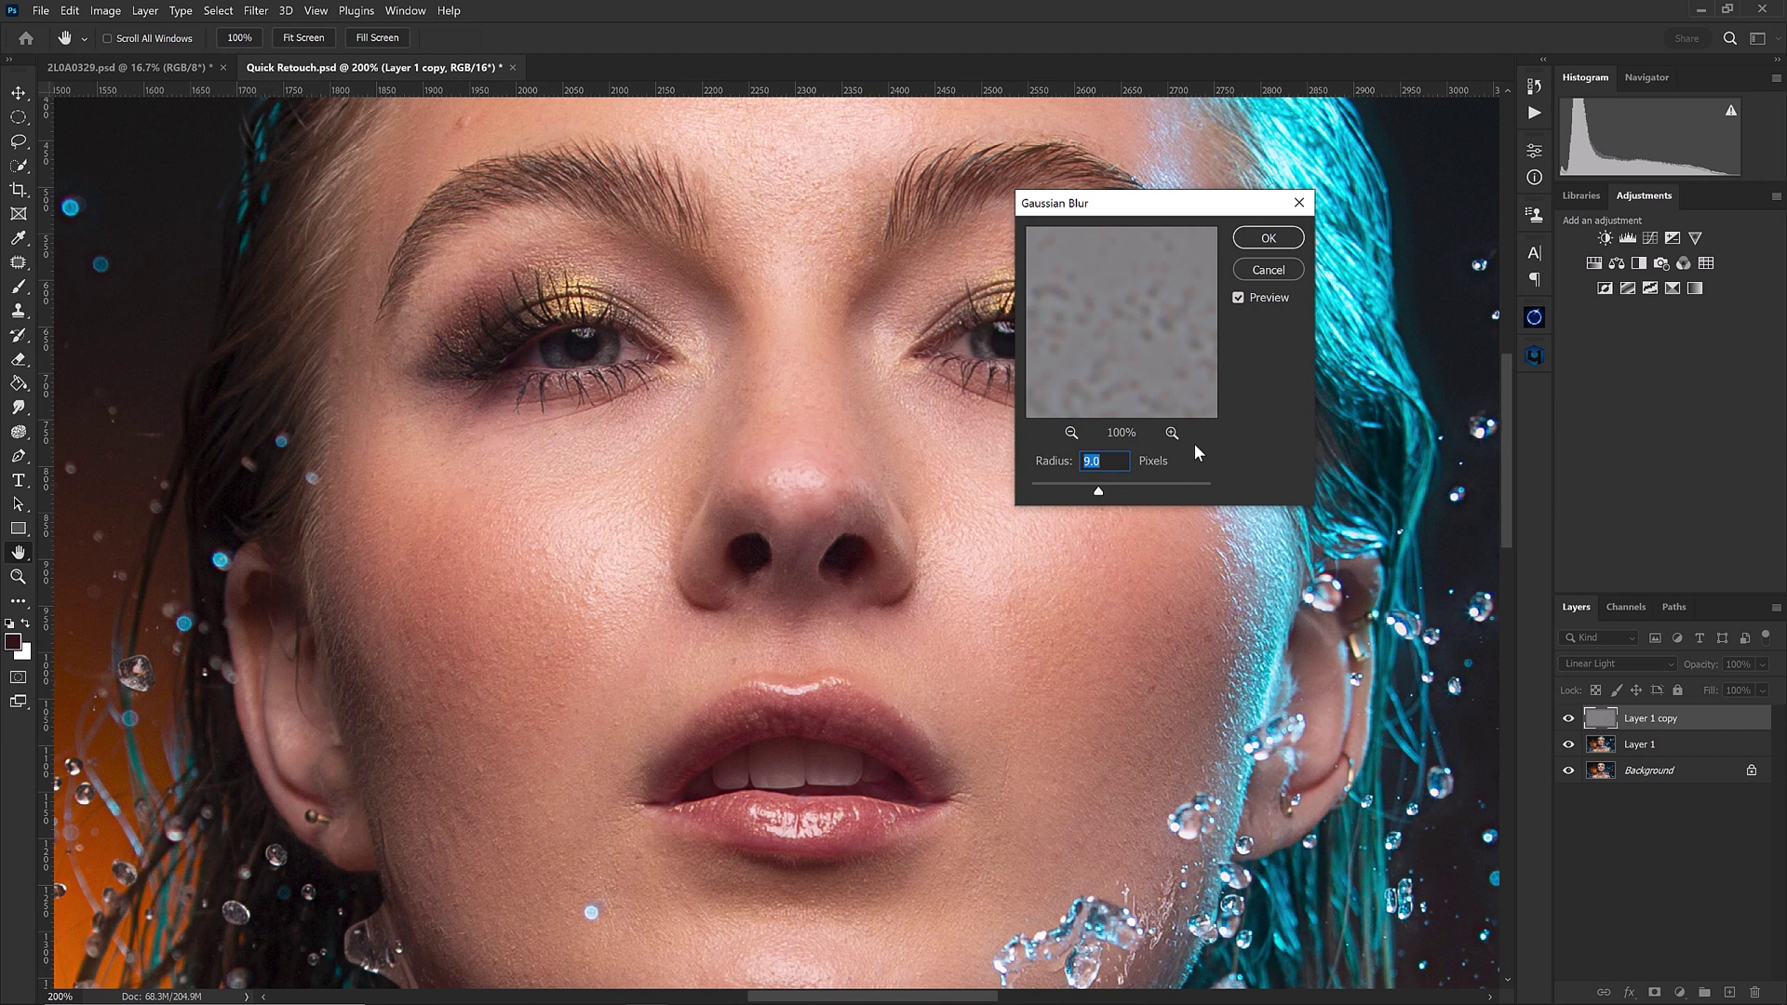
{"action": "type", "text": "3"}
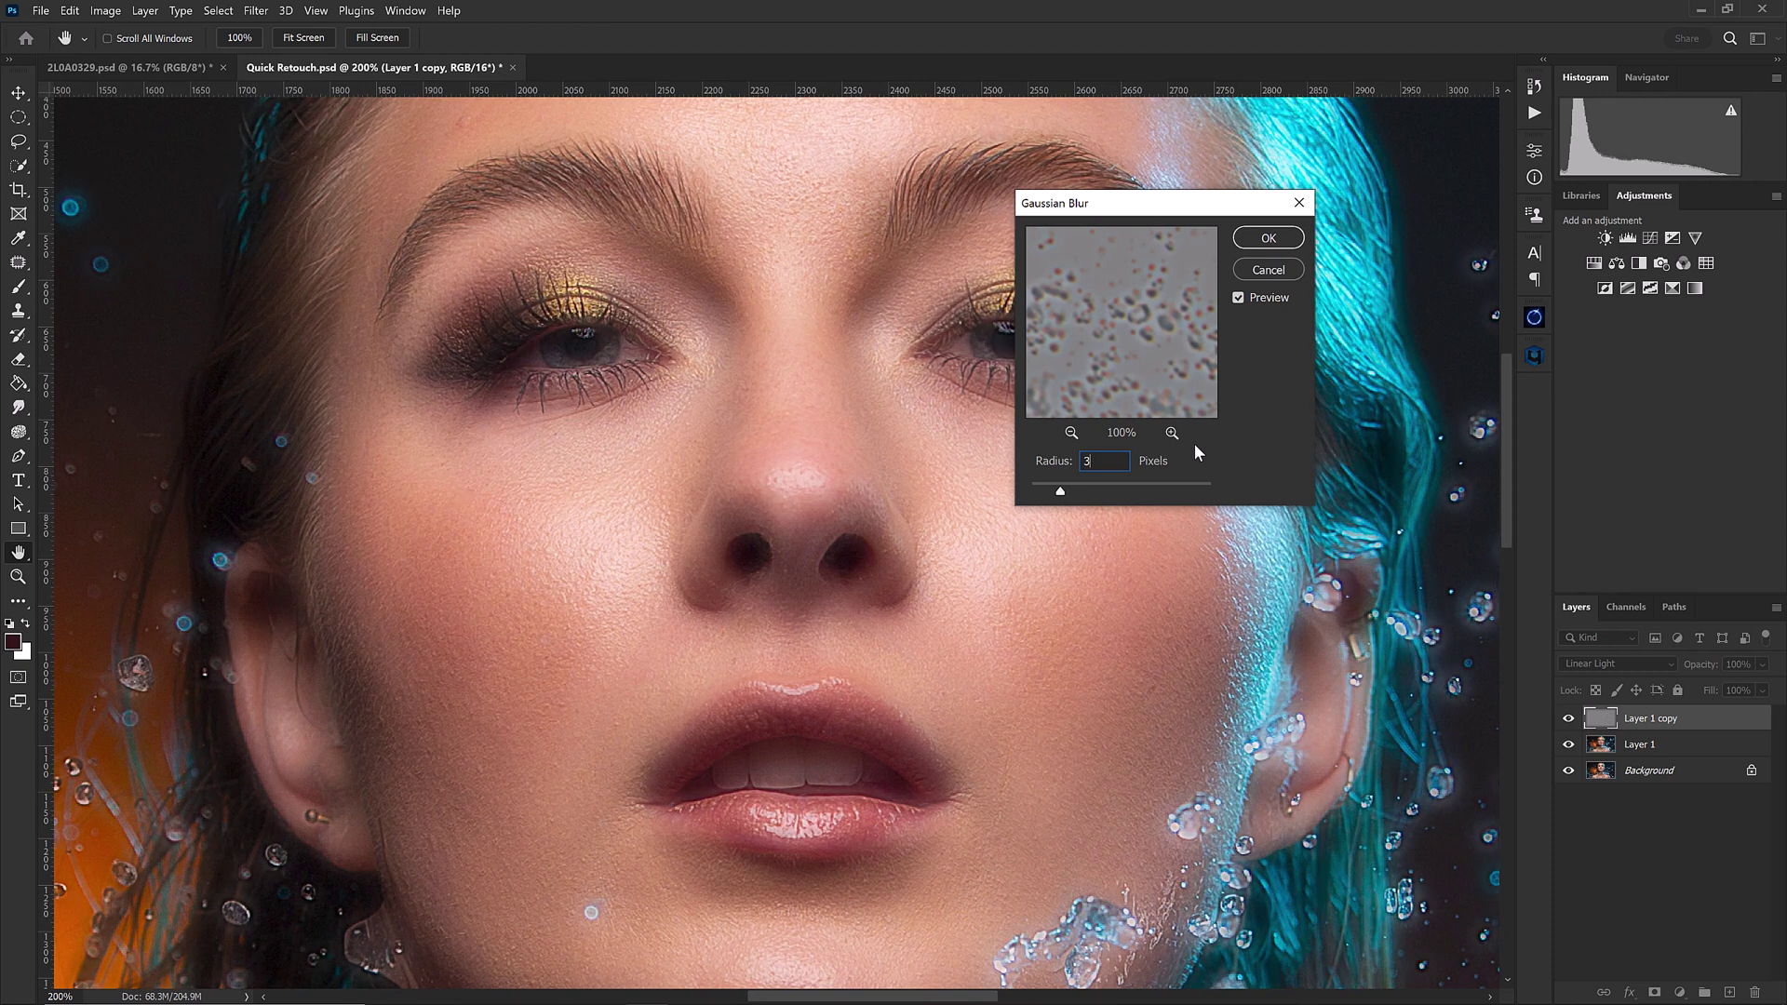
{"action": "key", "text": "Return"}
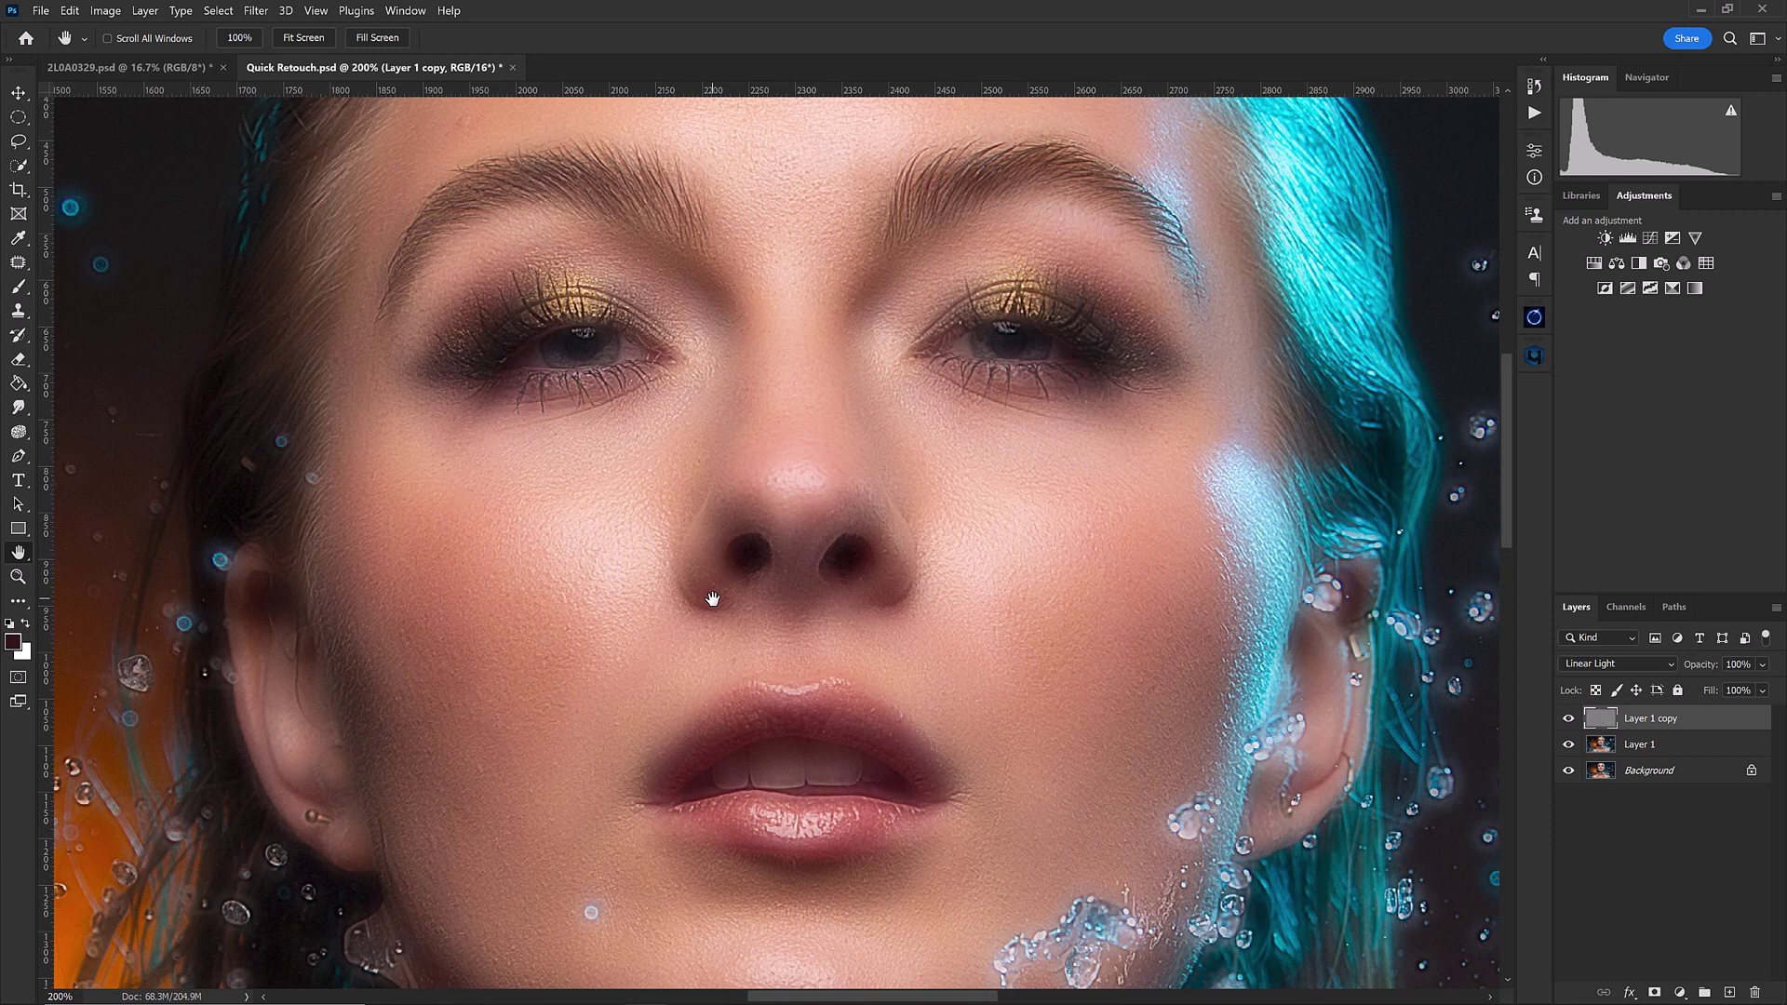
Step: Group Layer 1 and Layer 1 copy as "9 (Small details)" and hide the group with a black layer mask
{"action": "left_click", "coordinate": [1675, 752], "text": "ctrl"}
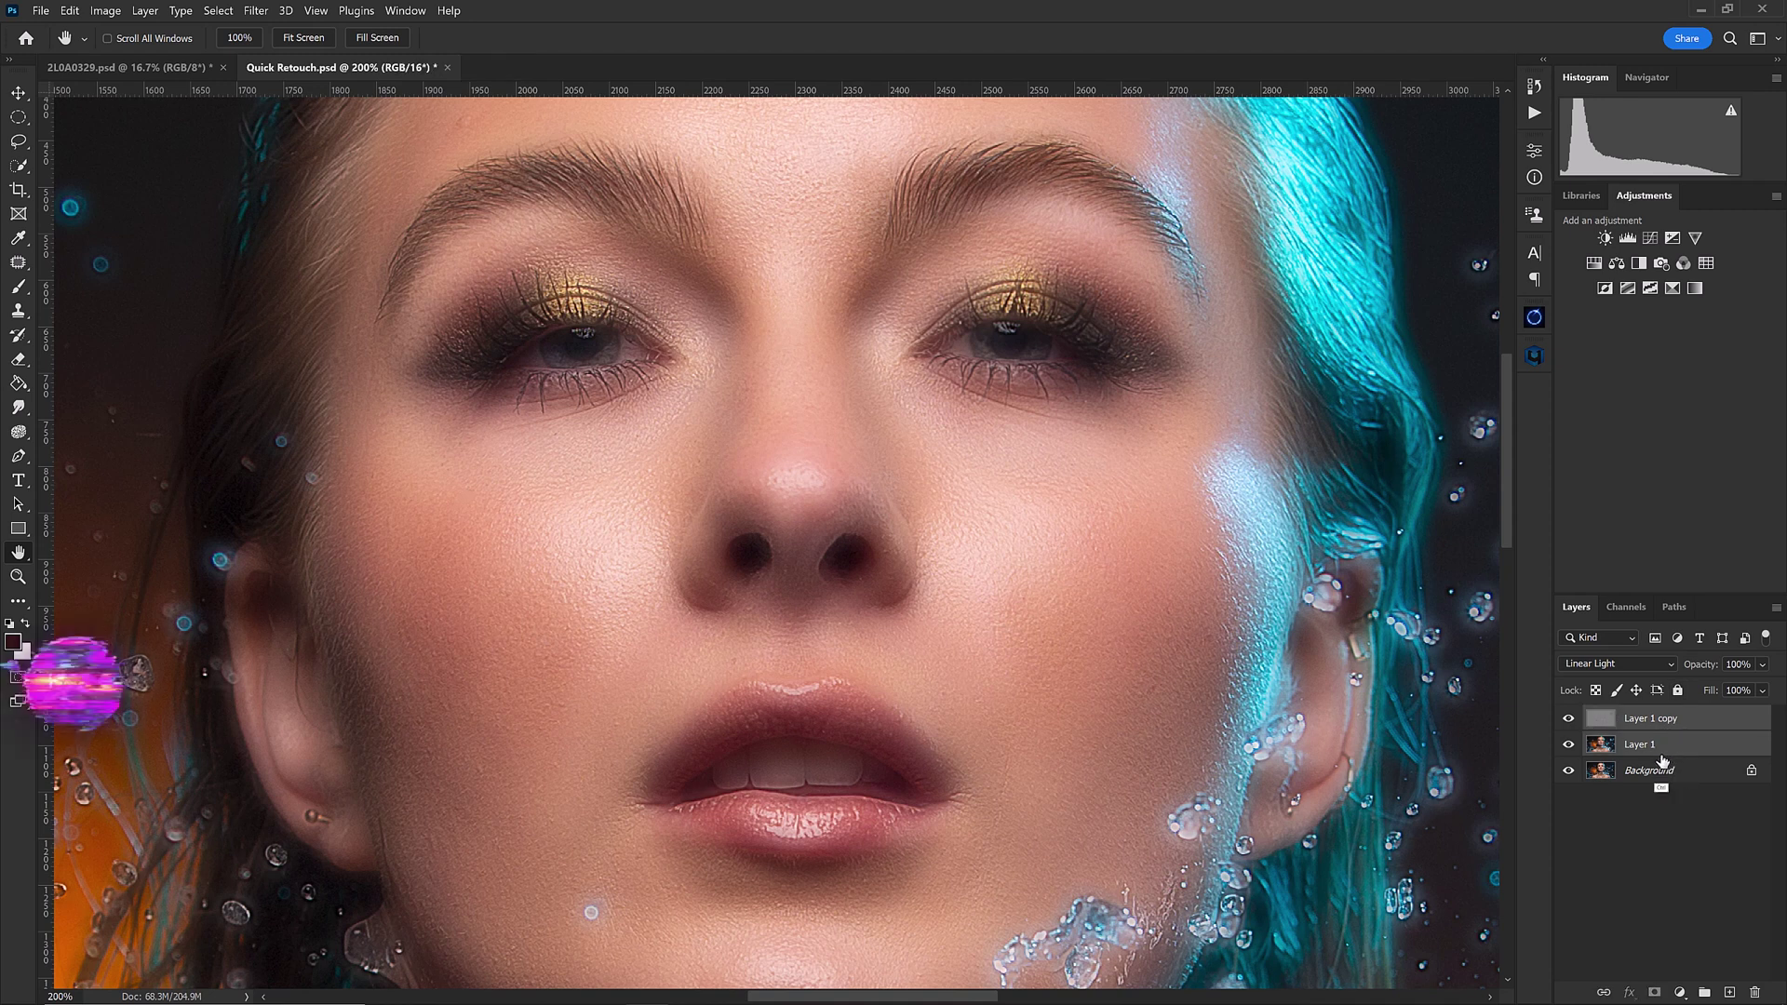
{"action": "key", "text": "ctrl+g"}
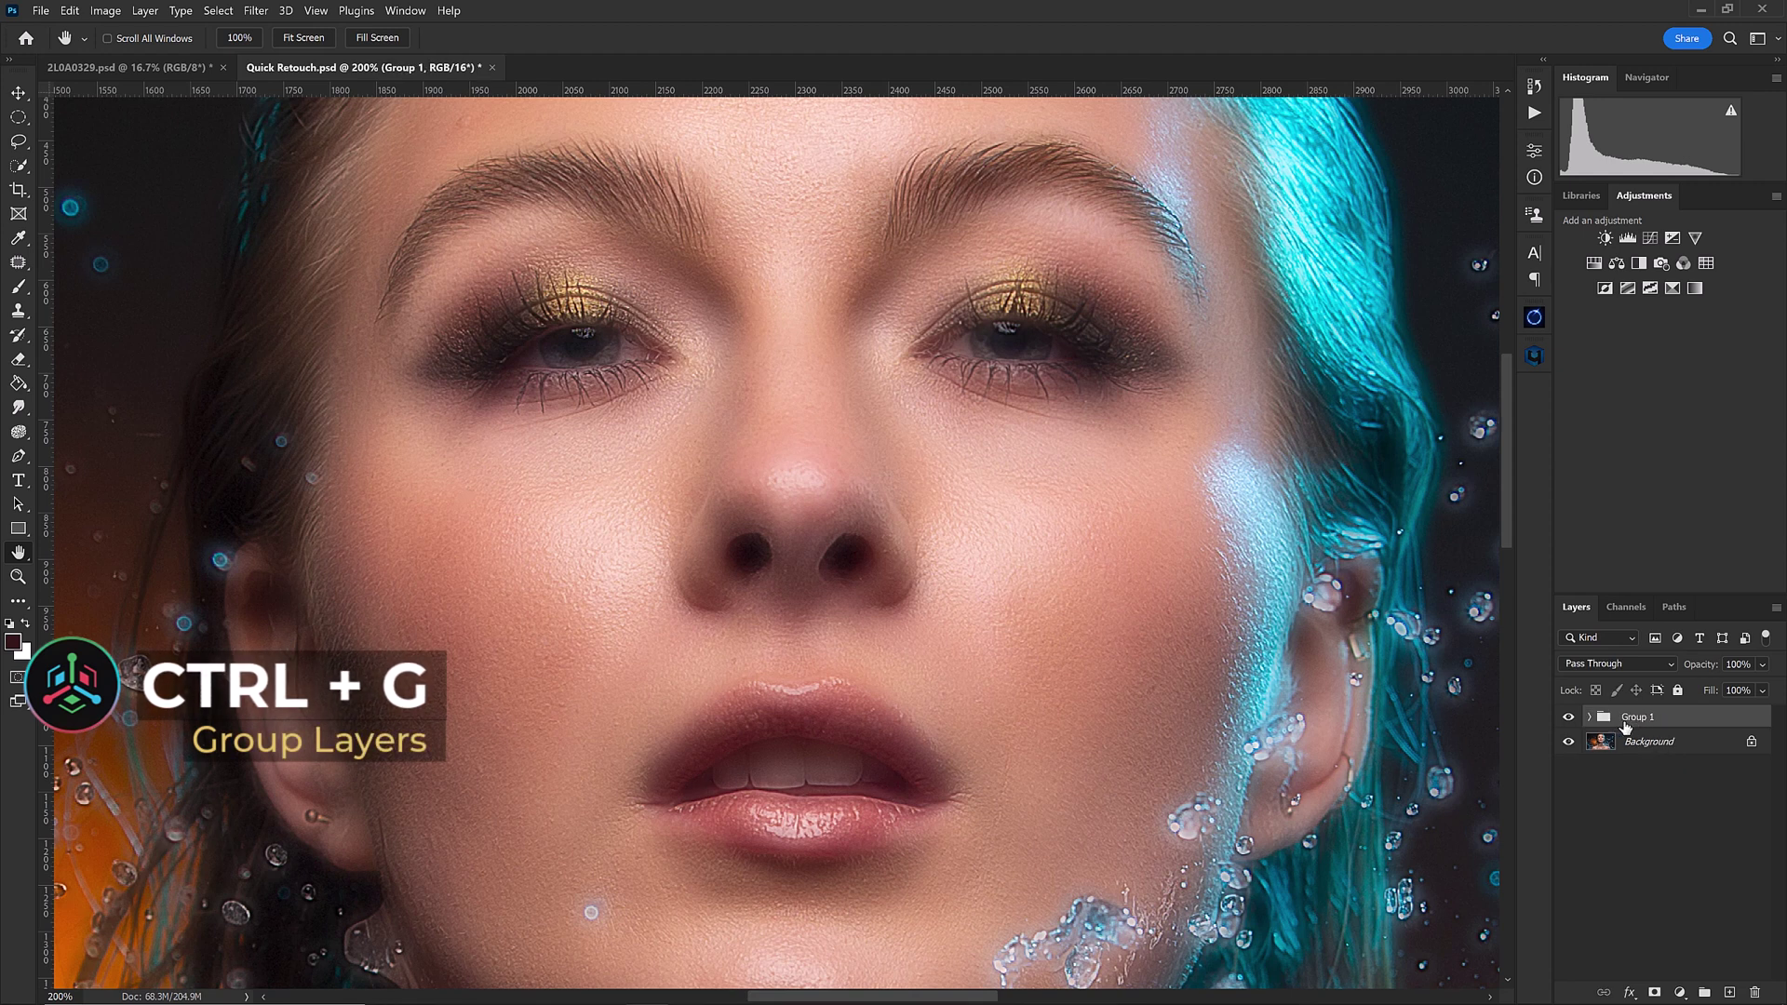
{"action": "double_click", "coordinate": [1639, 722]}
{"action": "type", "text": "gr"}
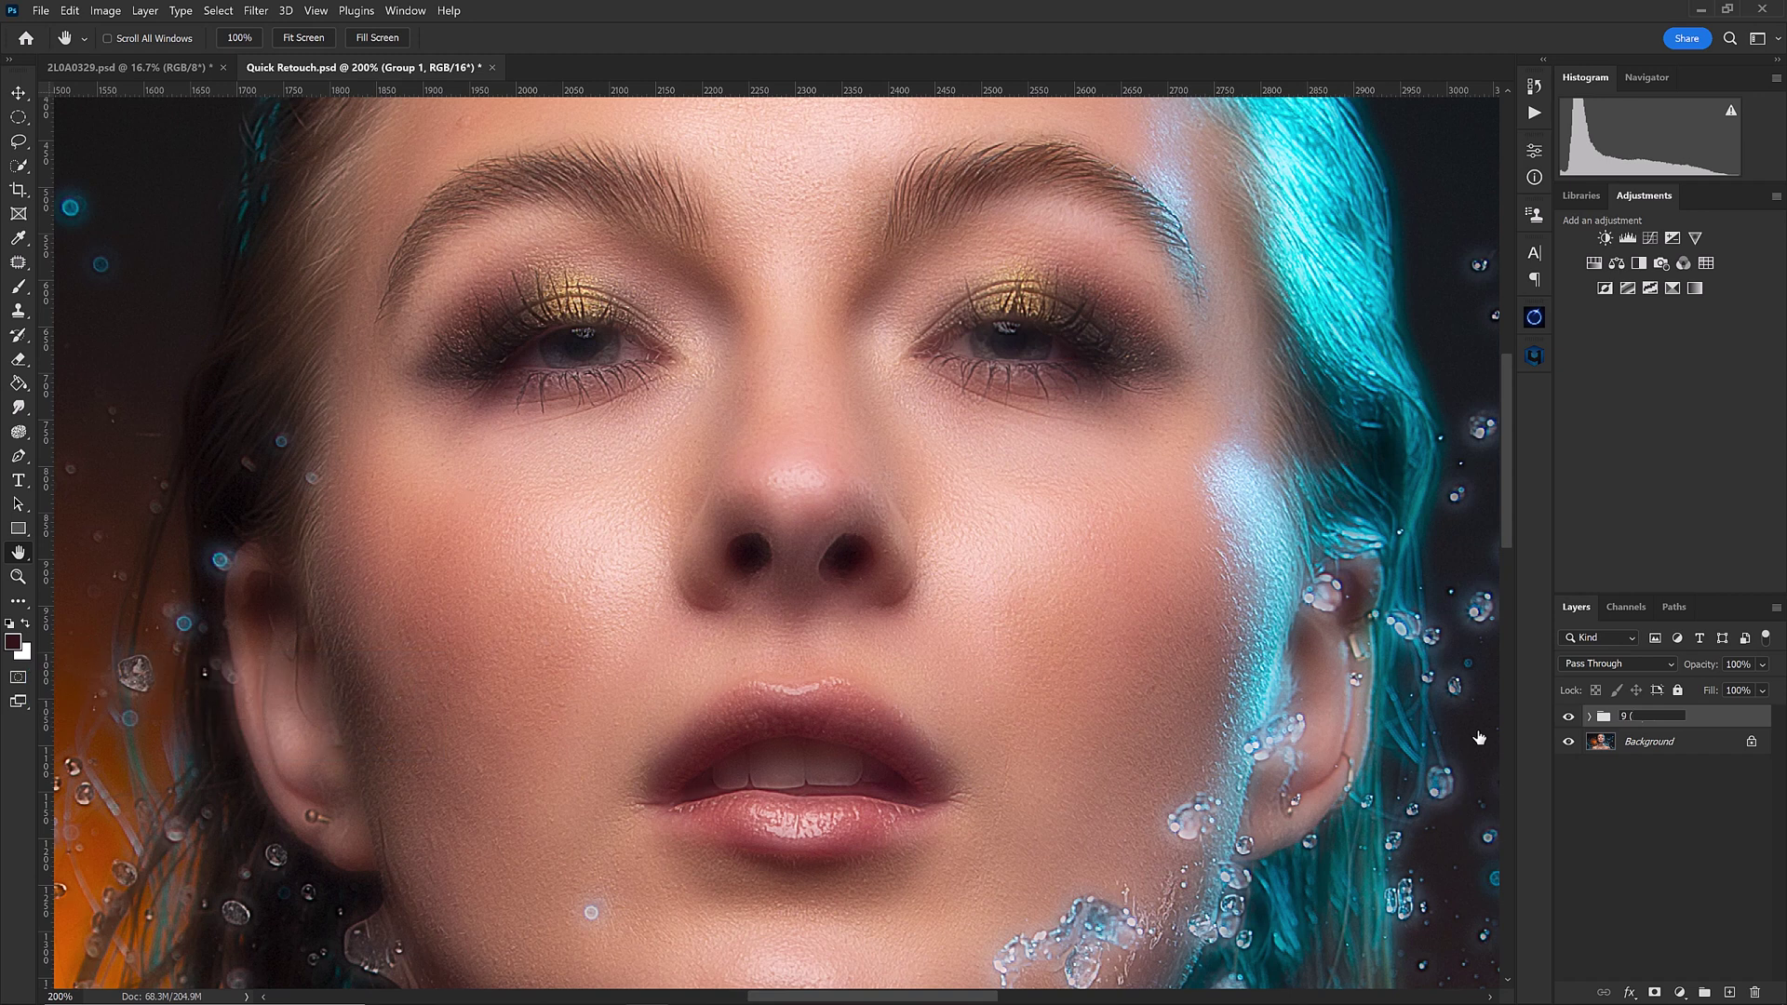
{"action": "type", "text": "(Small details"}
{"action": "key", "text": "Return"}
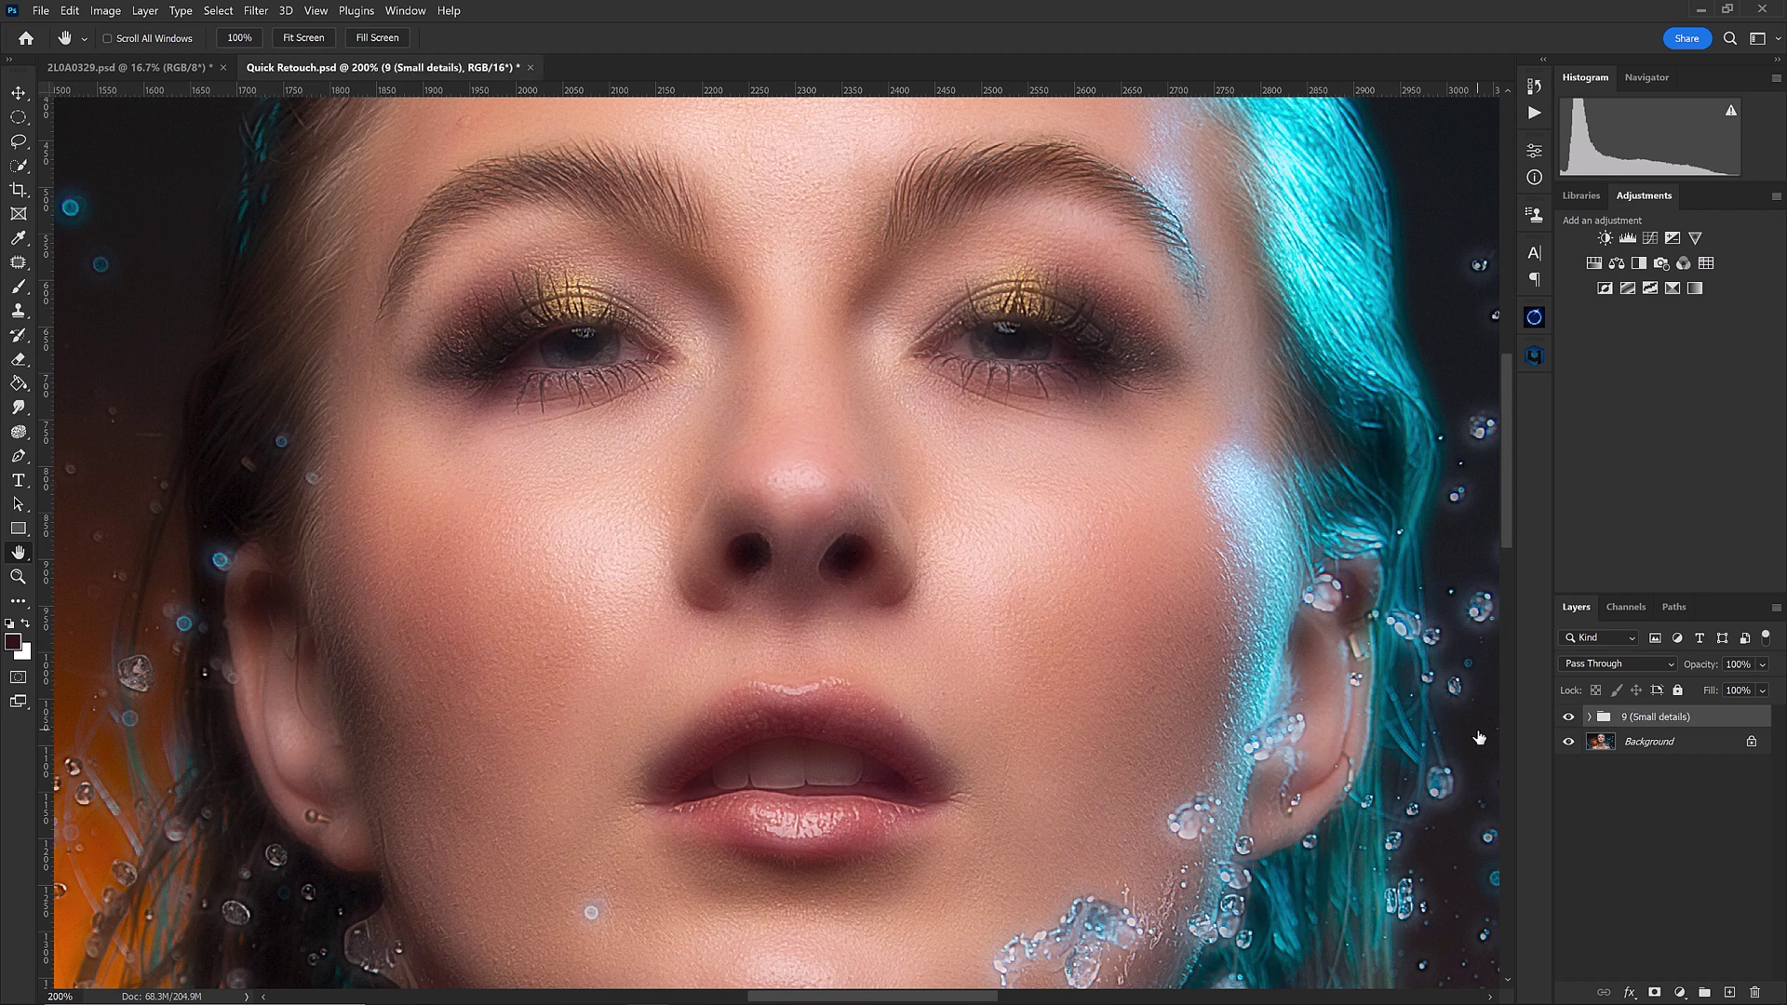
{"action": "left_click", "coordinate": [1655, 994], "text": "alt"}
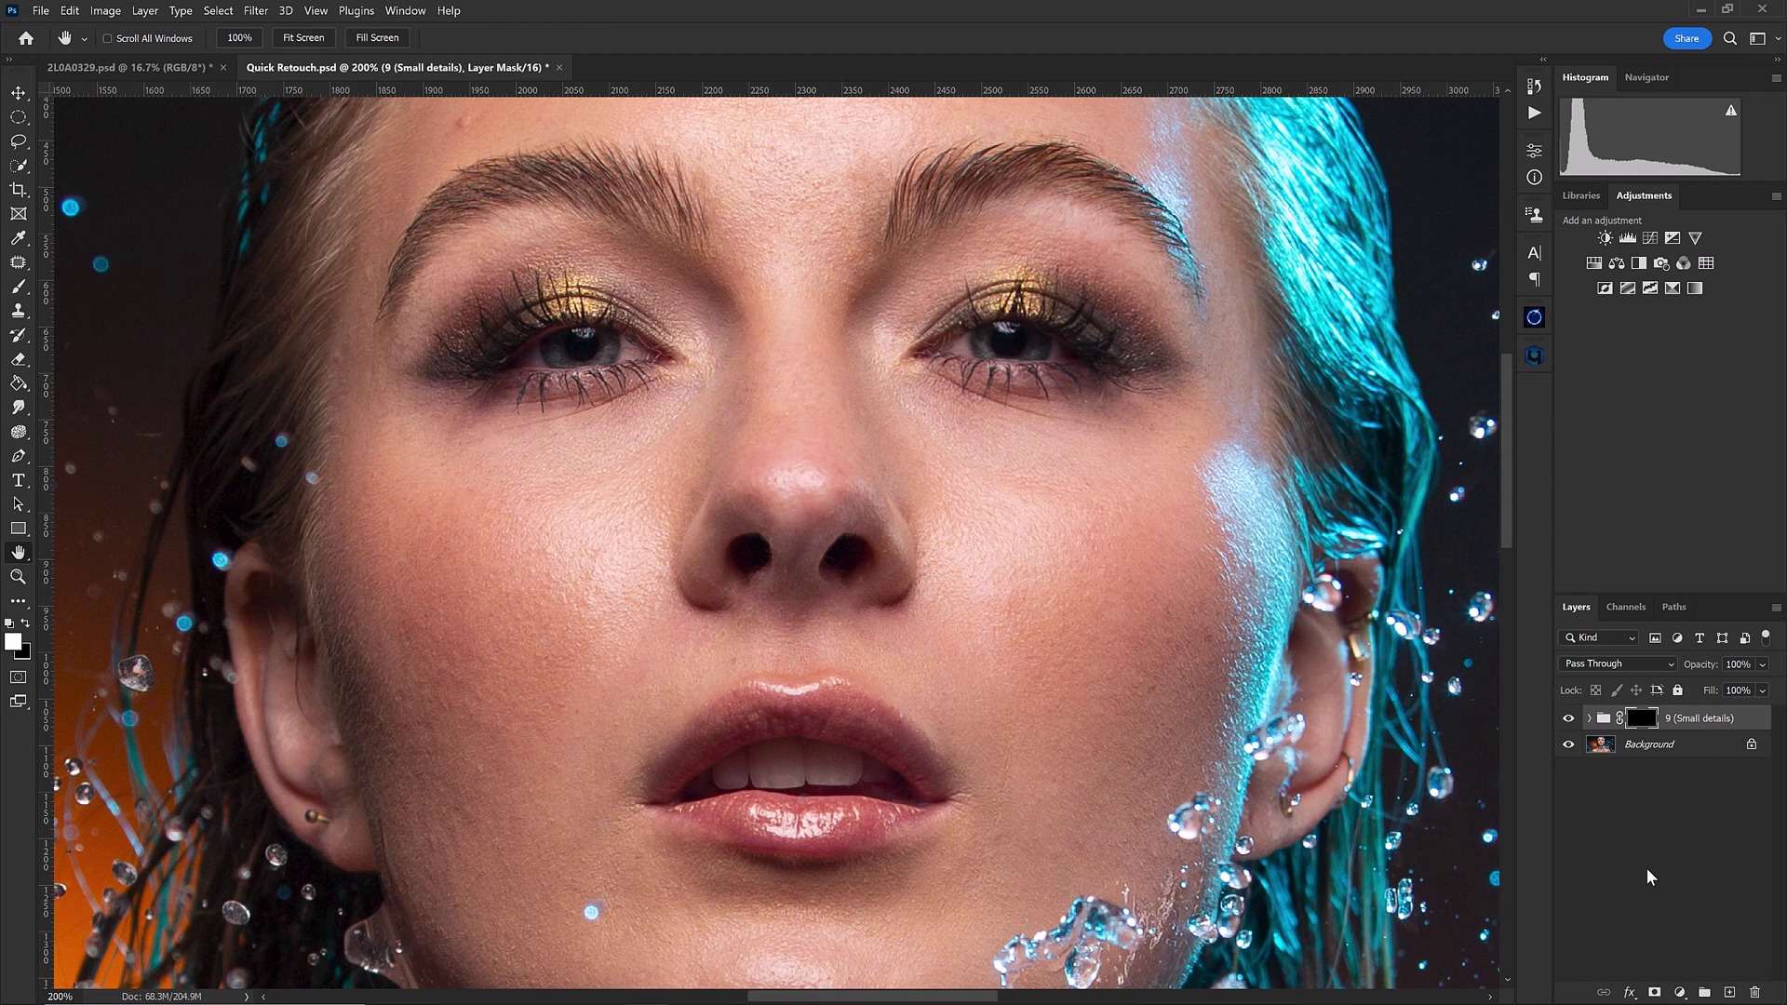
Step: Stamp all visible layers into two stacked merged layers and apply a 21-pixel Gaussian Blur to the upper one
{"action": "key", "text": "ctrl+shift+alt+e"}
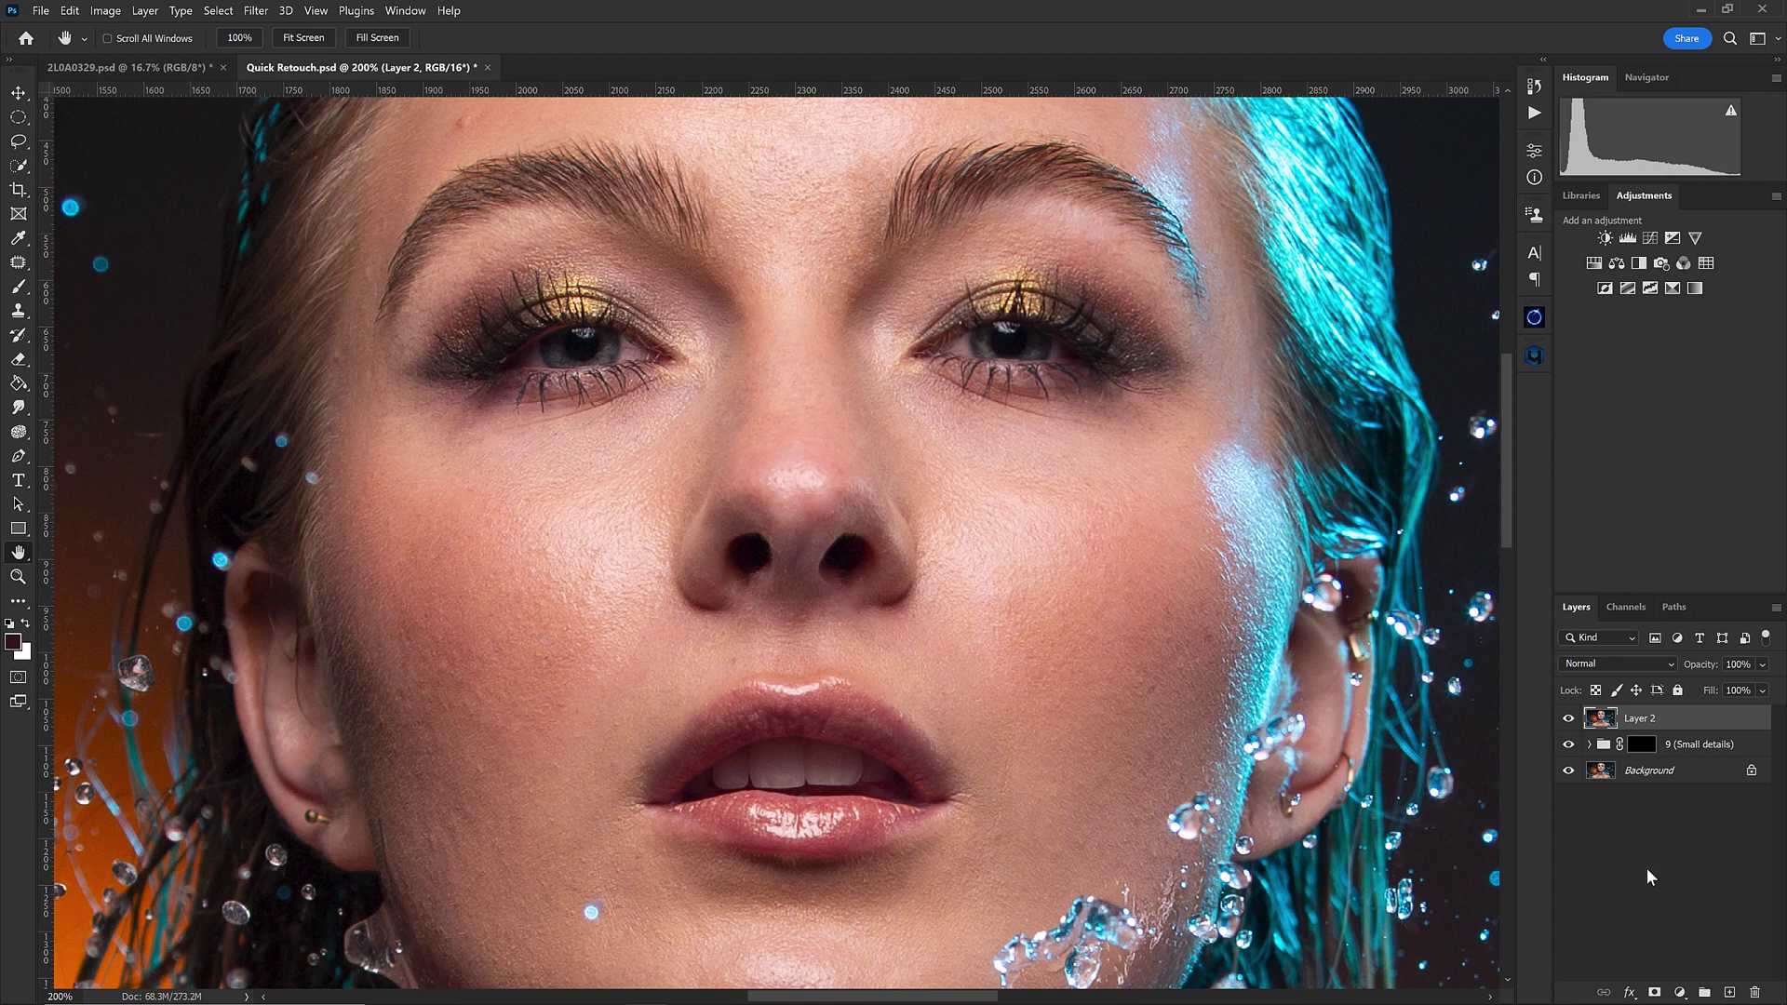
{"action": "key", "text": "ctrl+j"}
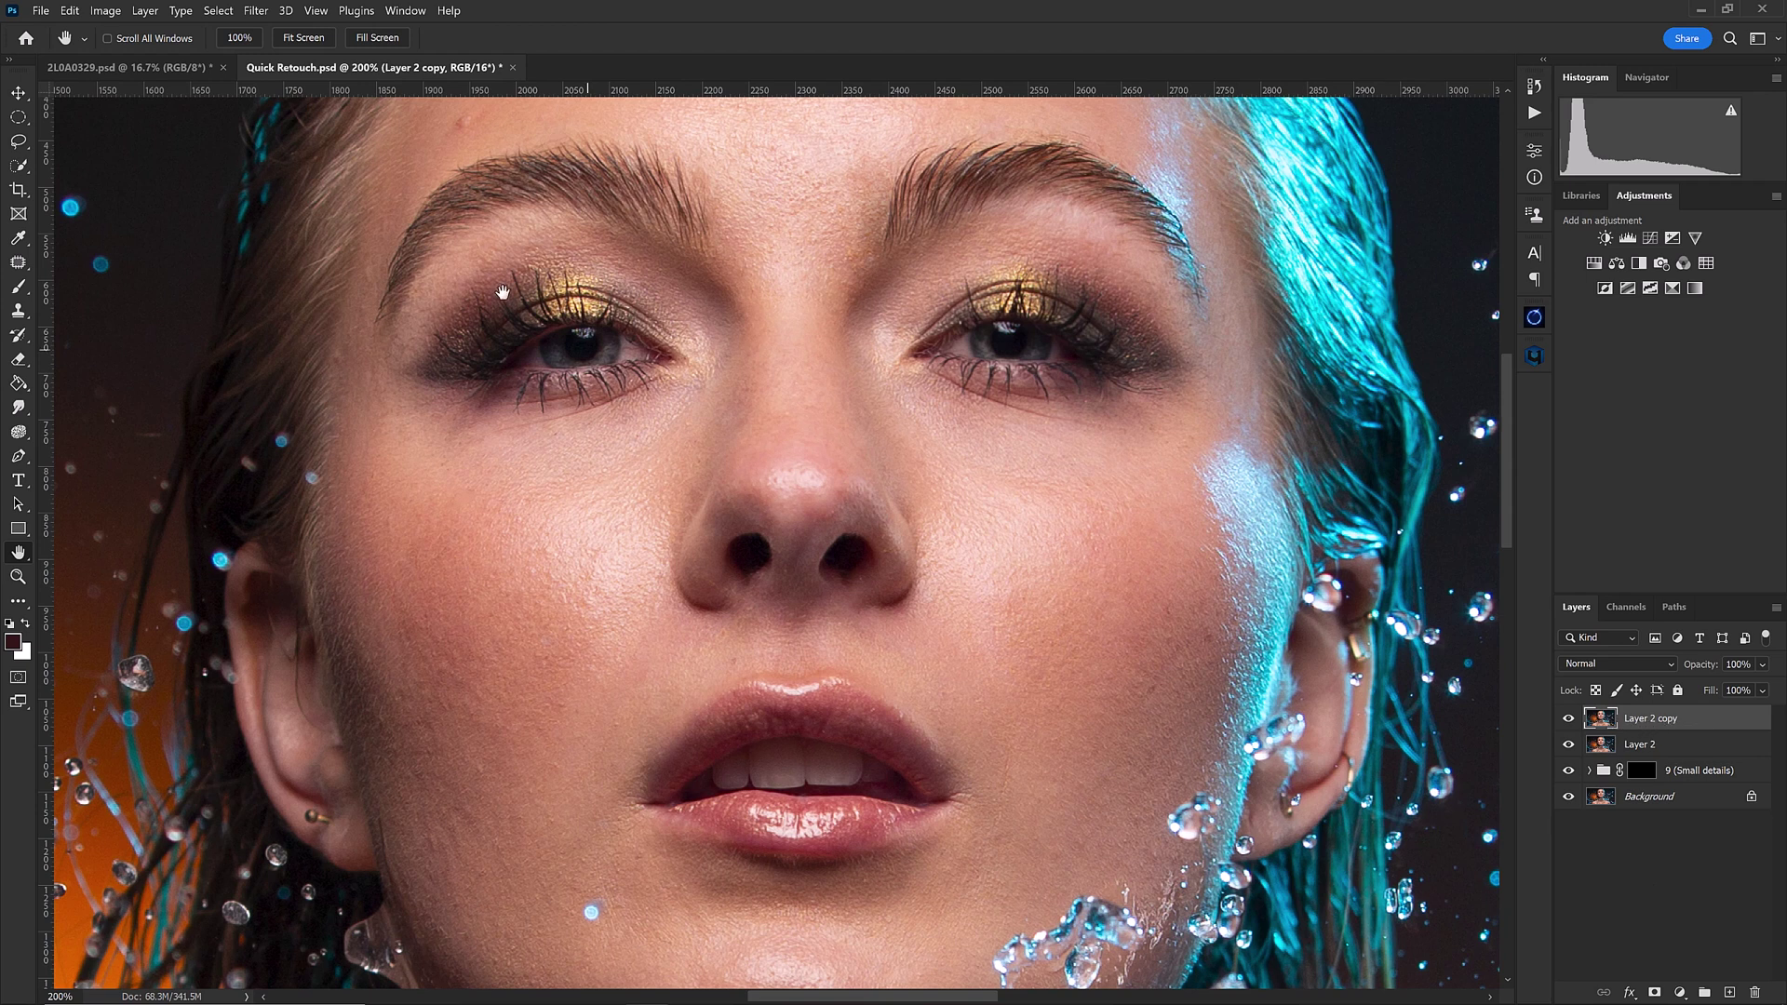
{"action": "left_click", "coordinate": [256, 12]}
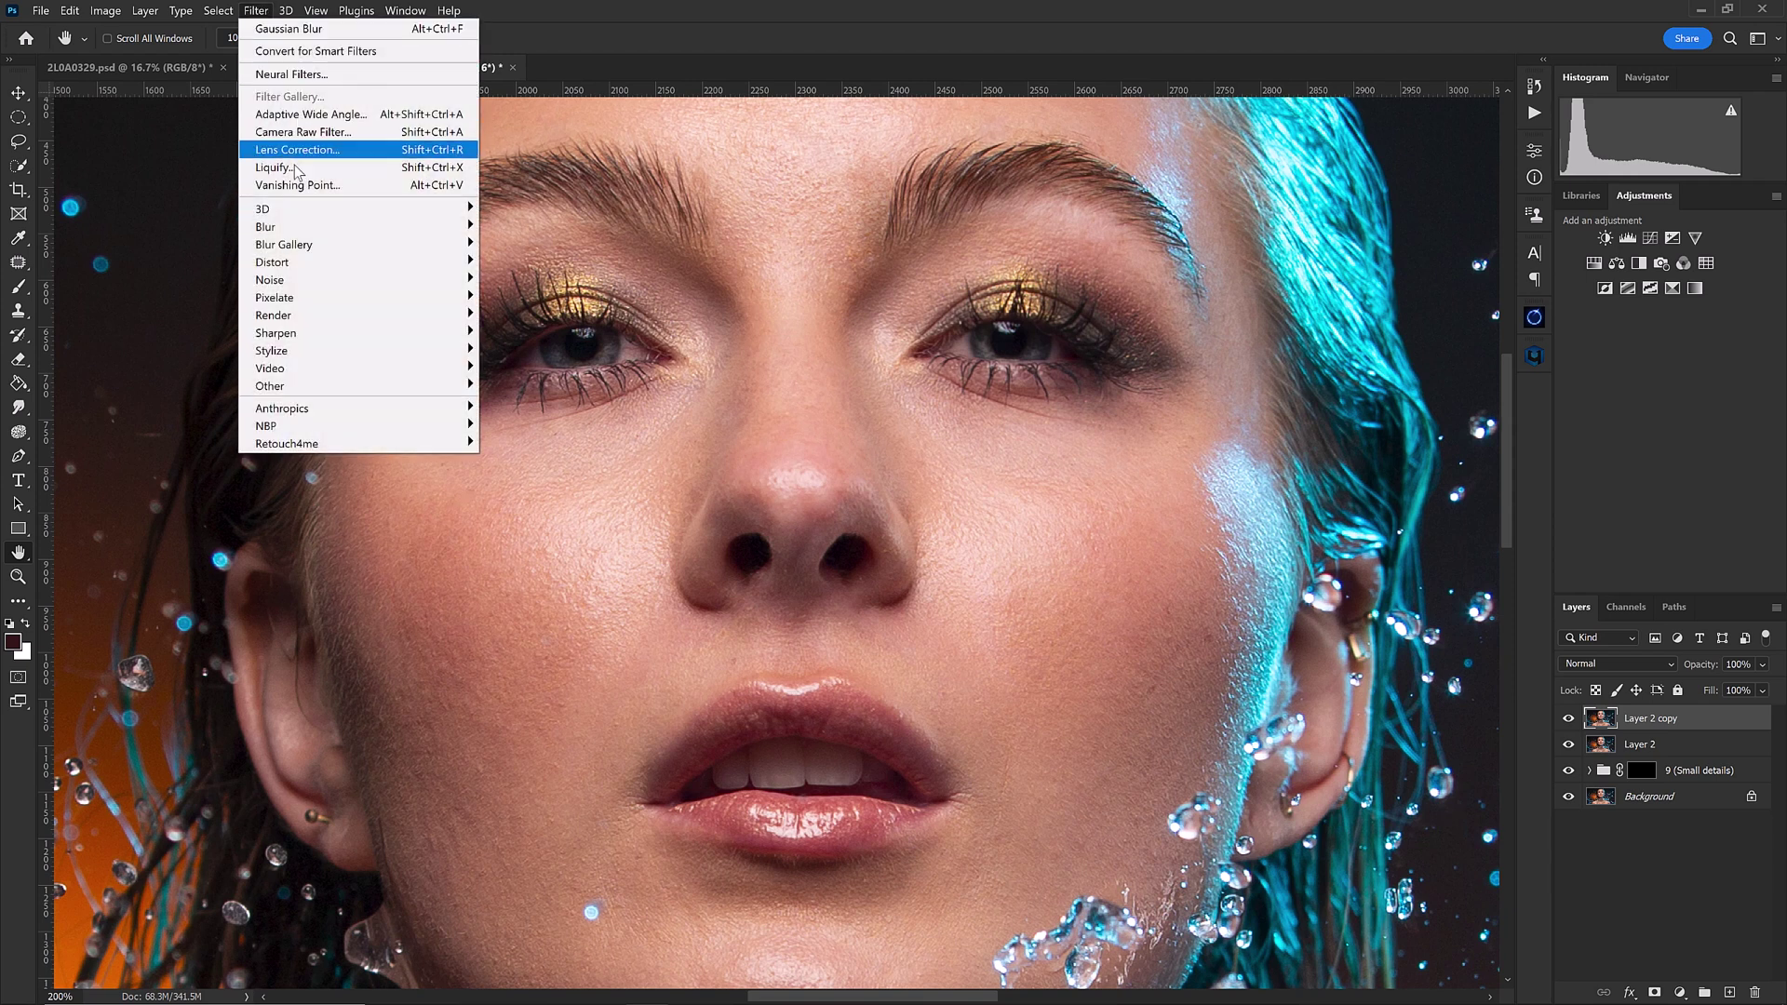
{"action": "mouse_move", "coordinate": [294, 232]}
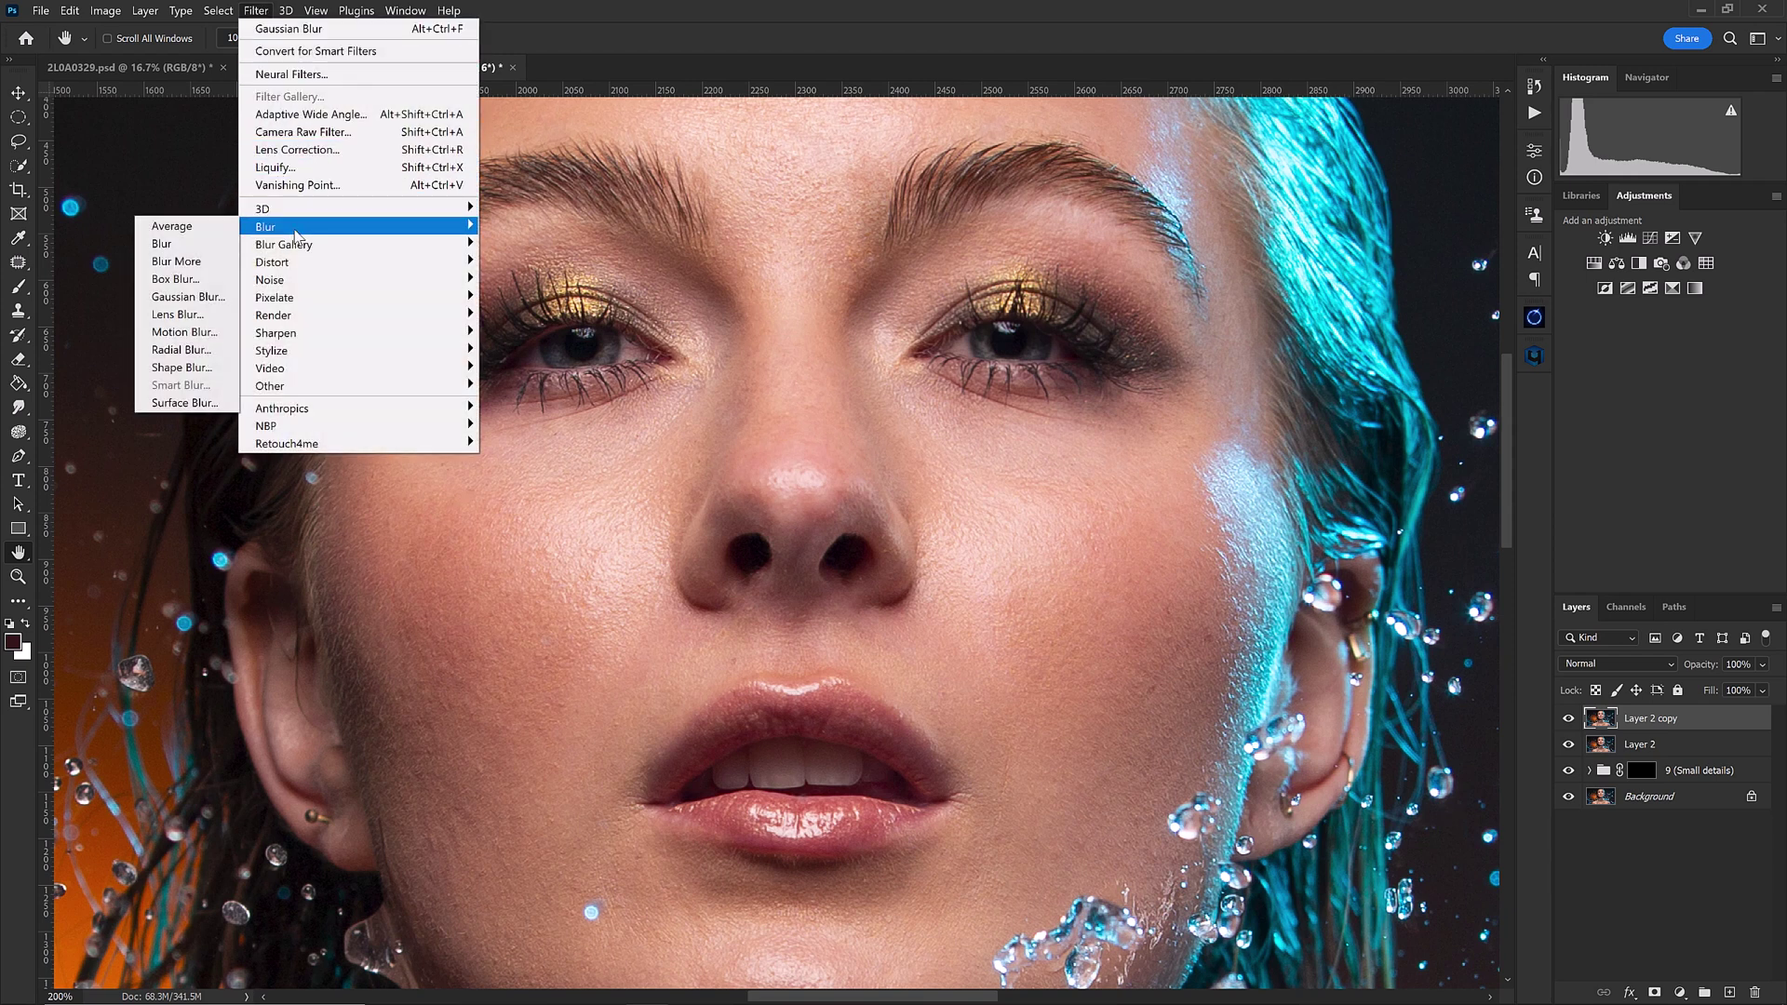
{"action": "left_click", "coordinate": [206, 298]}
{"action": "type", "text": "21.0"}
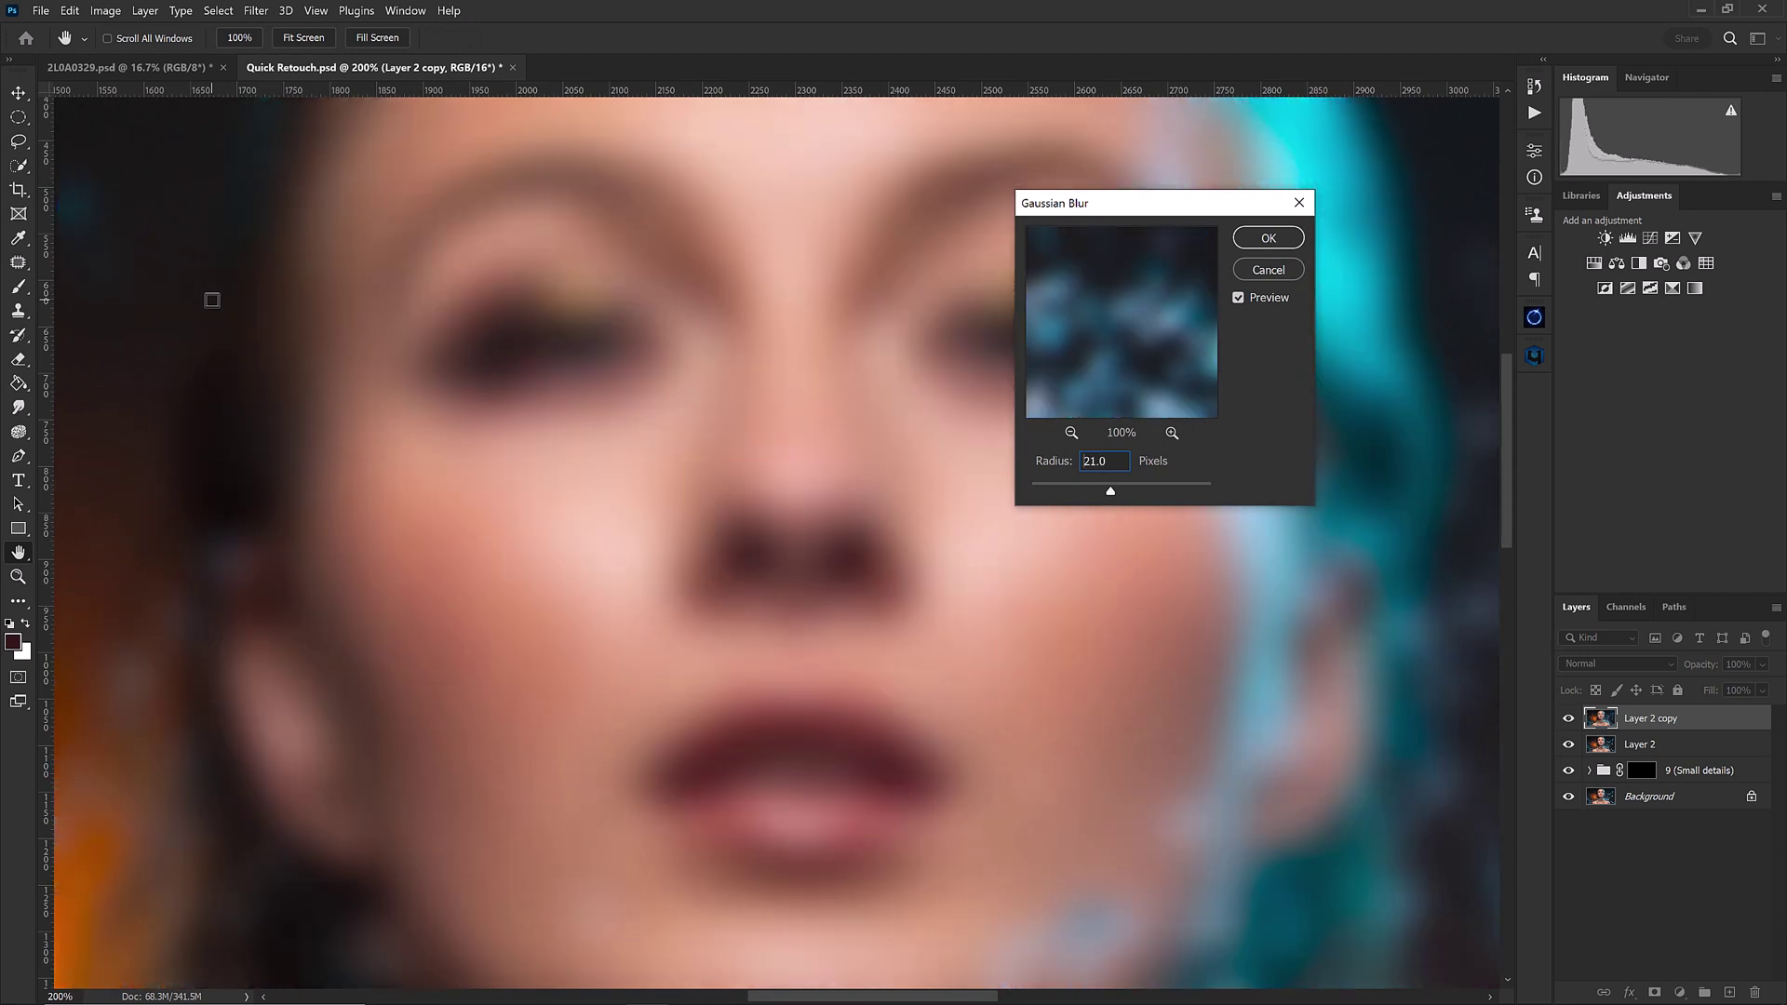
{"action": "key", "text": "Return"}
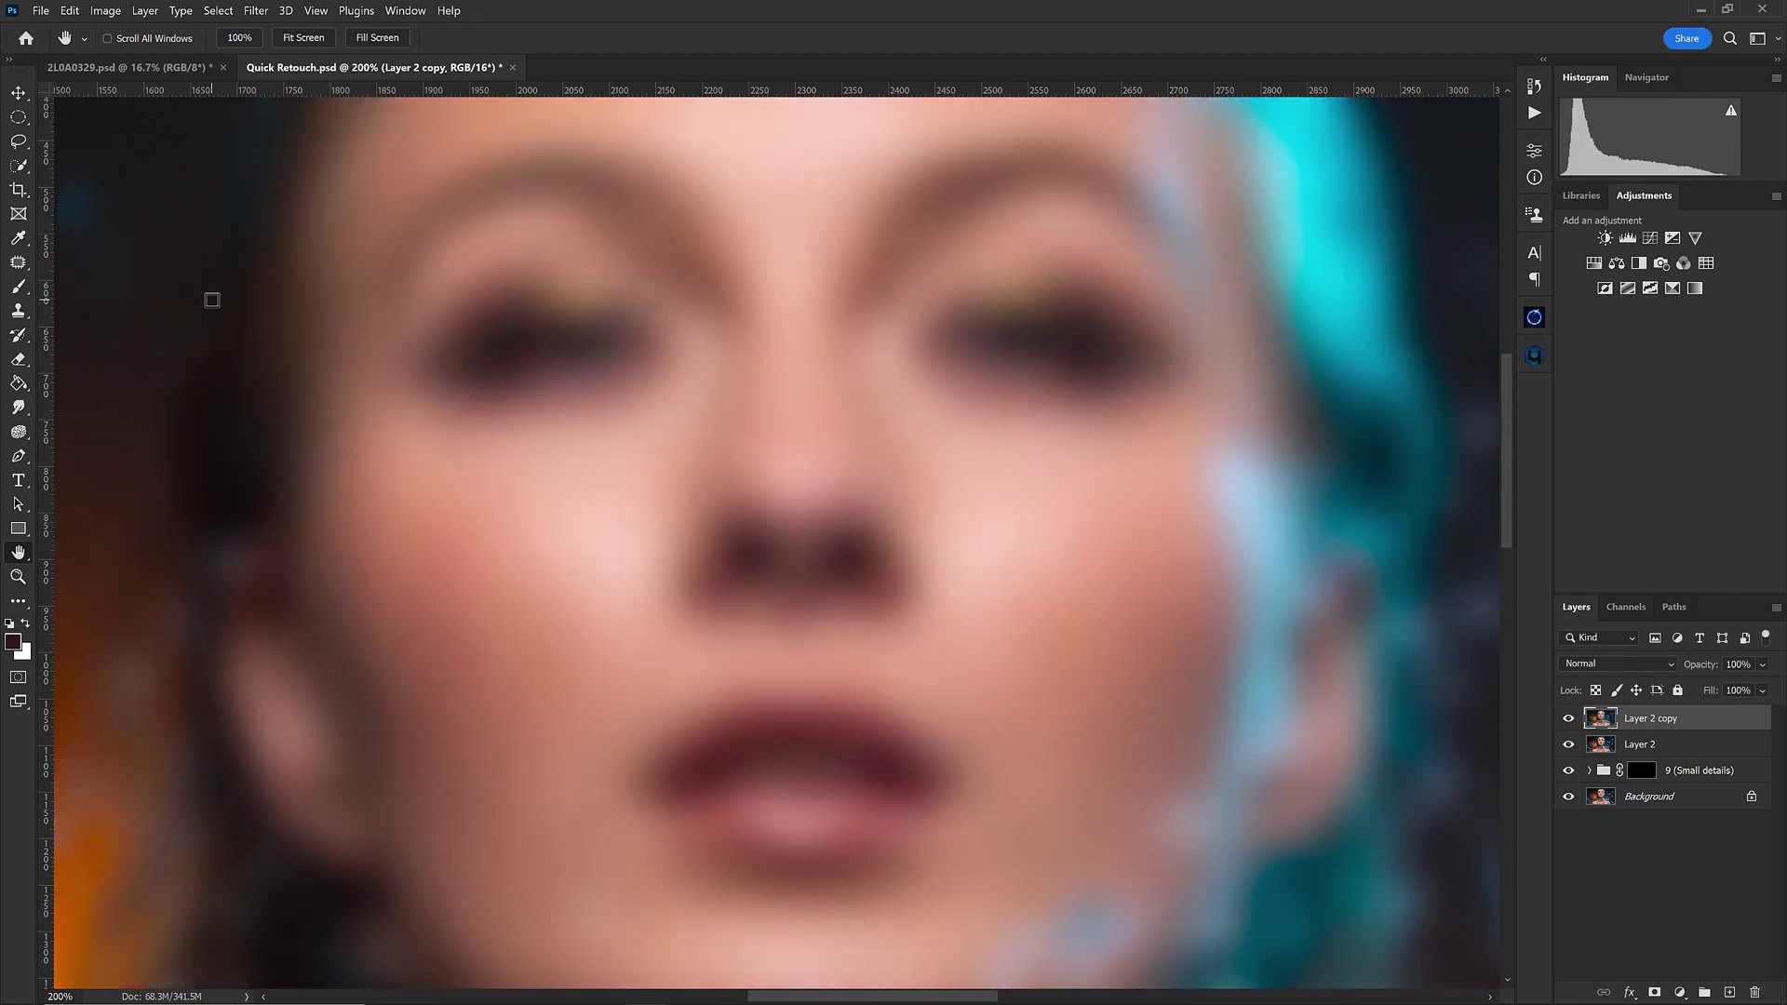
Step: Use Apply Image on Layer 2 copy with Layer 2 as the source layer, Subtract blending, scale 2 and offset 128
{"action": "left_click", "coordinate": [102, 11]}
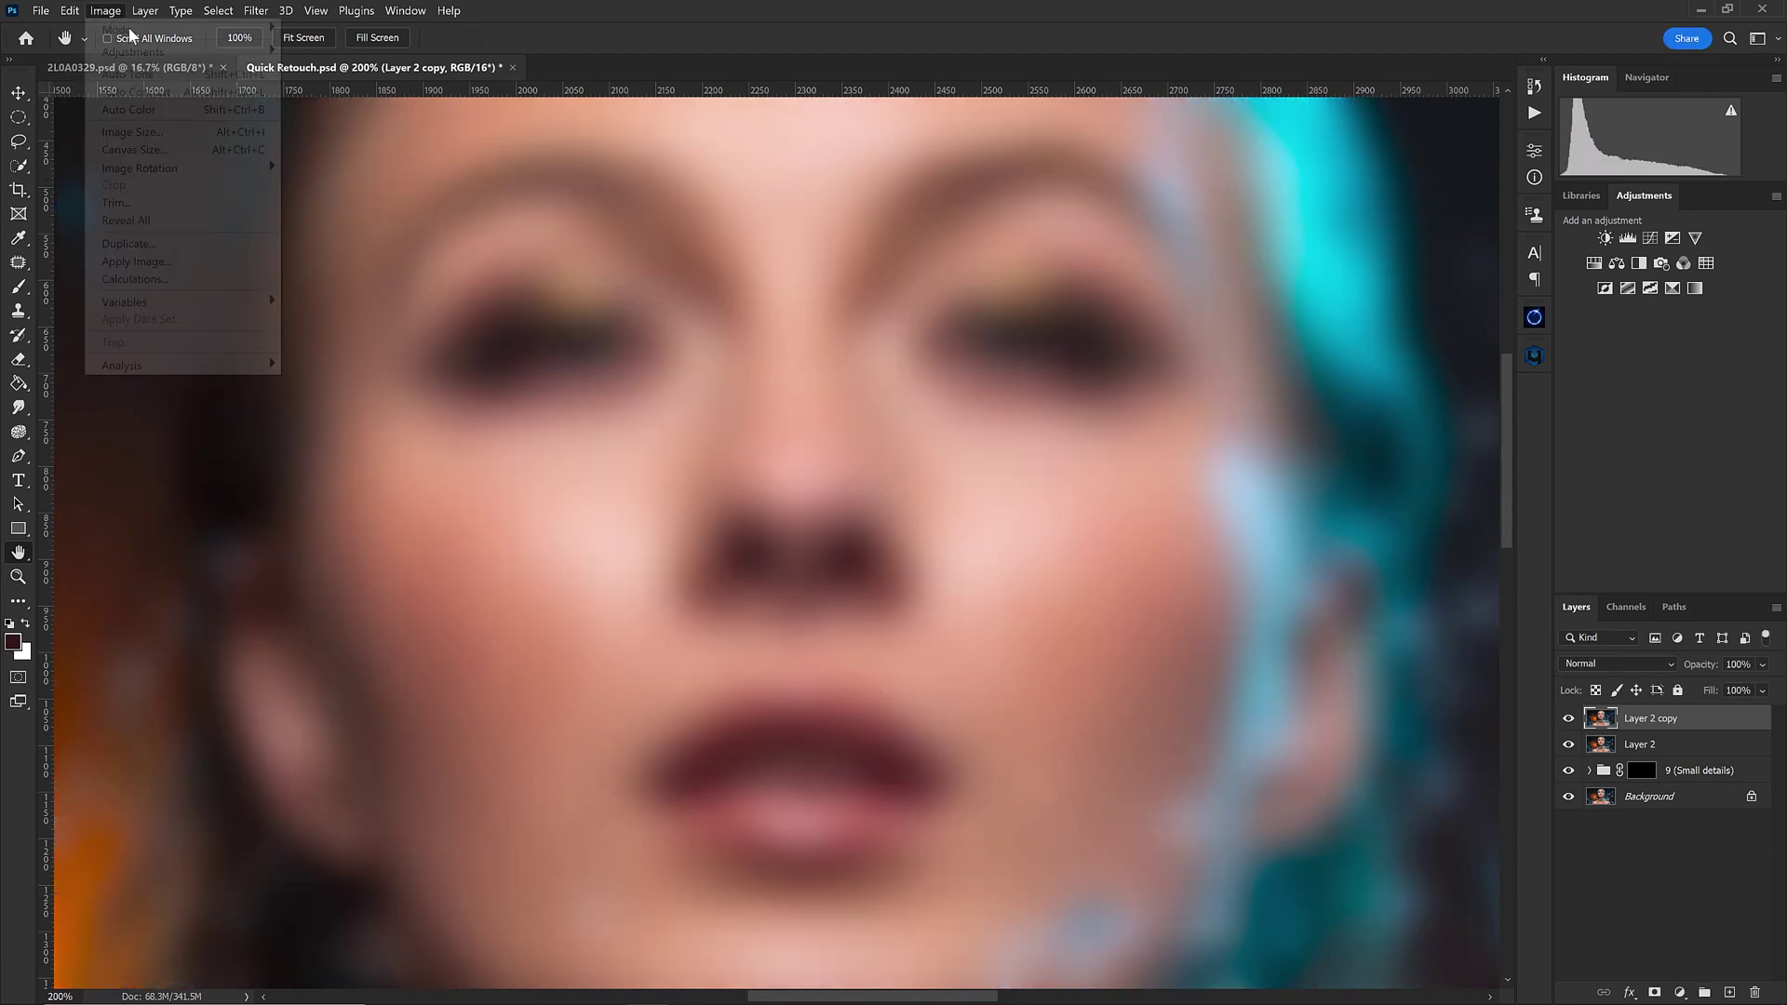
{"action": "left_click", "coordinate": [146, 262]}
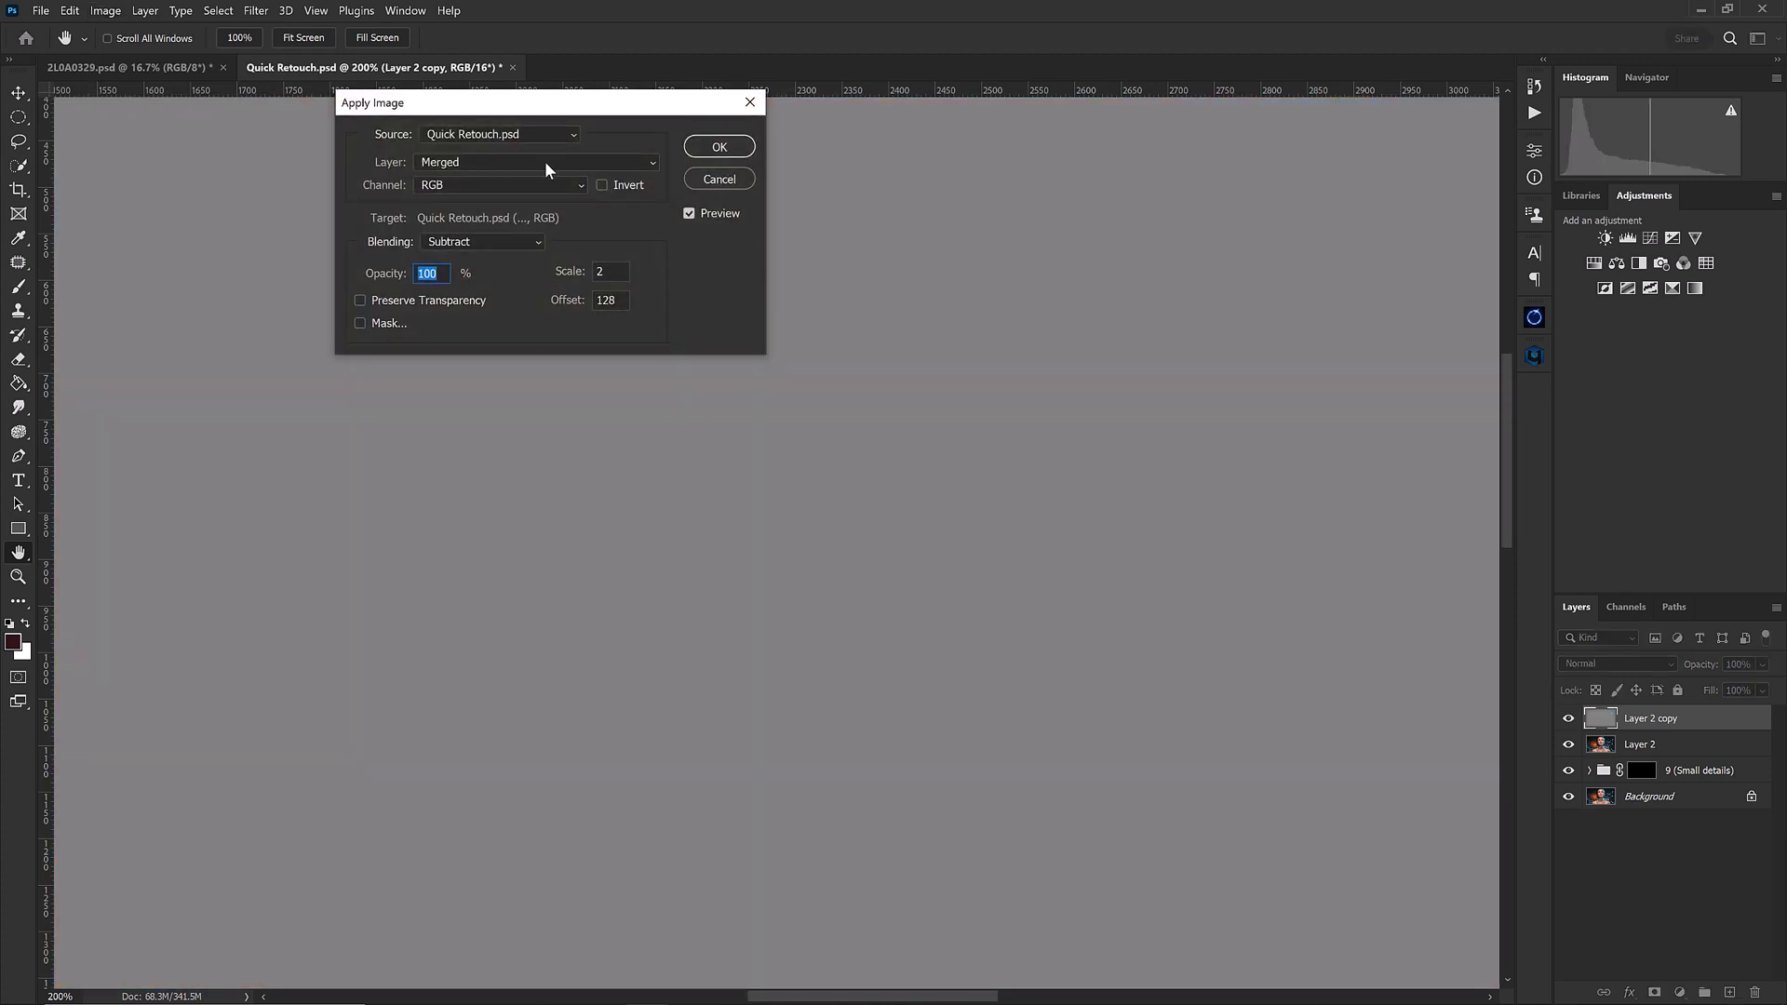
{"action": "left_click", "coordinate": [547, 164]}
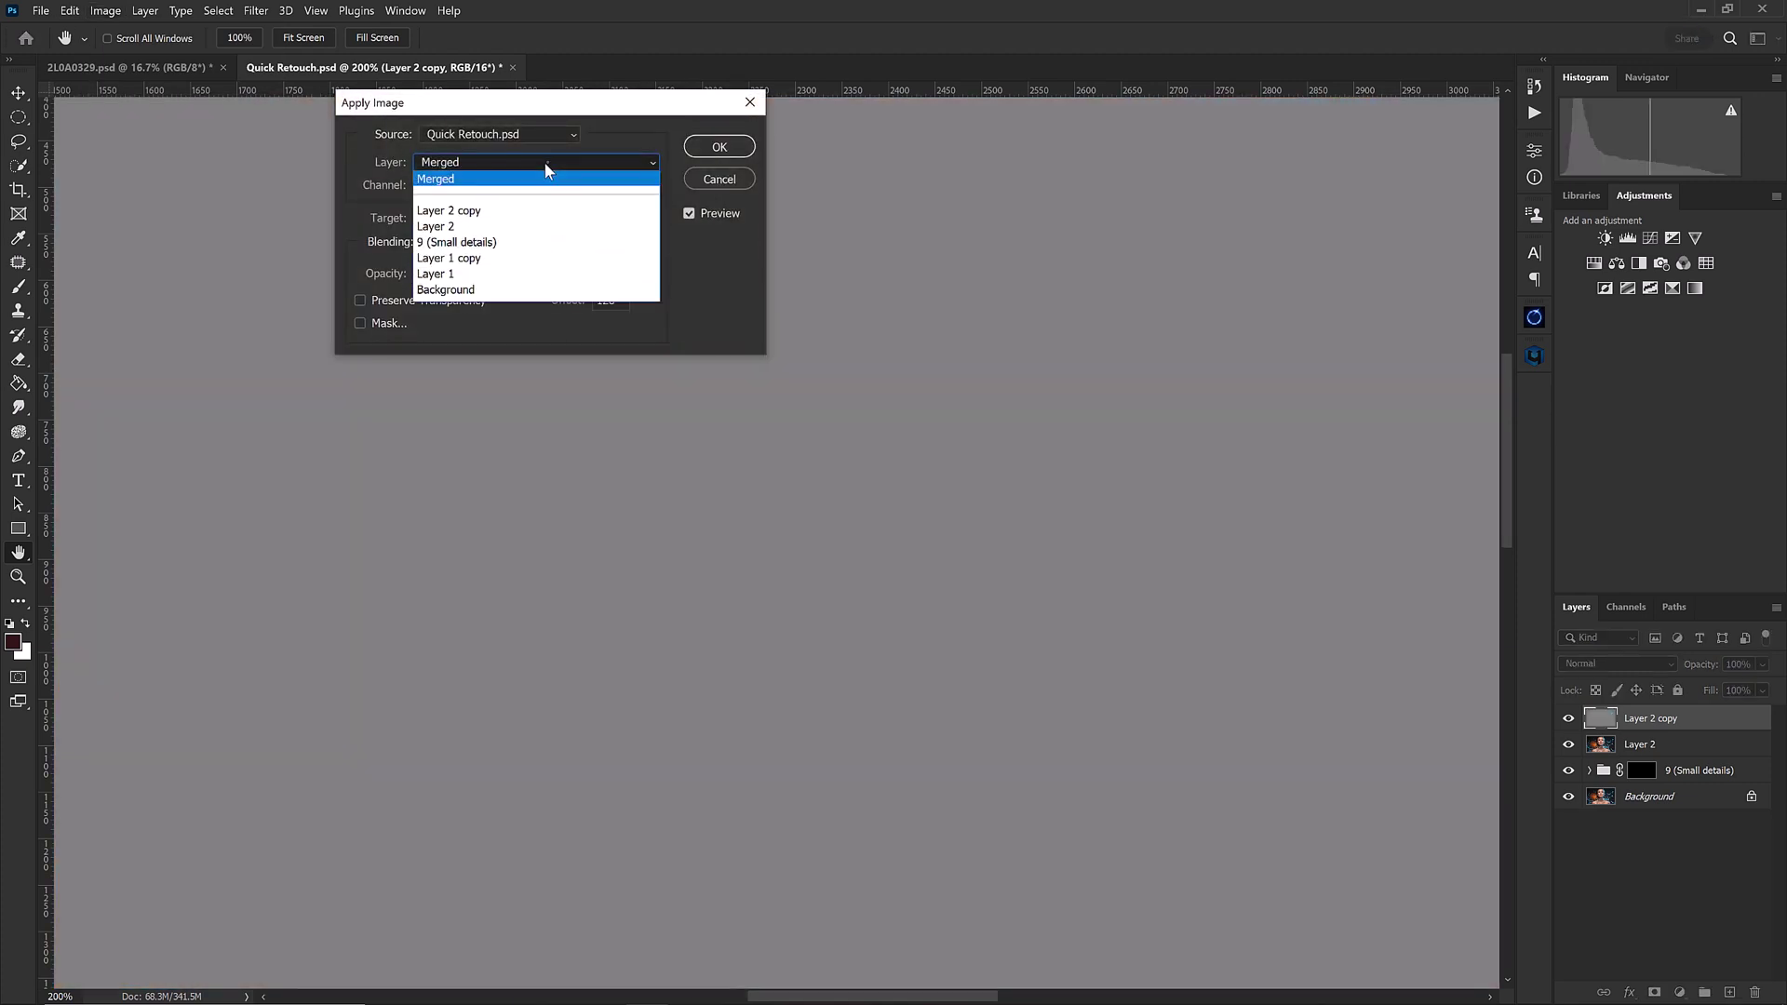
{"action": "left_click", "coordinate": [454, 229]}
{"action": "left_click", "coordinate": [717, 148]}
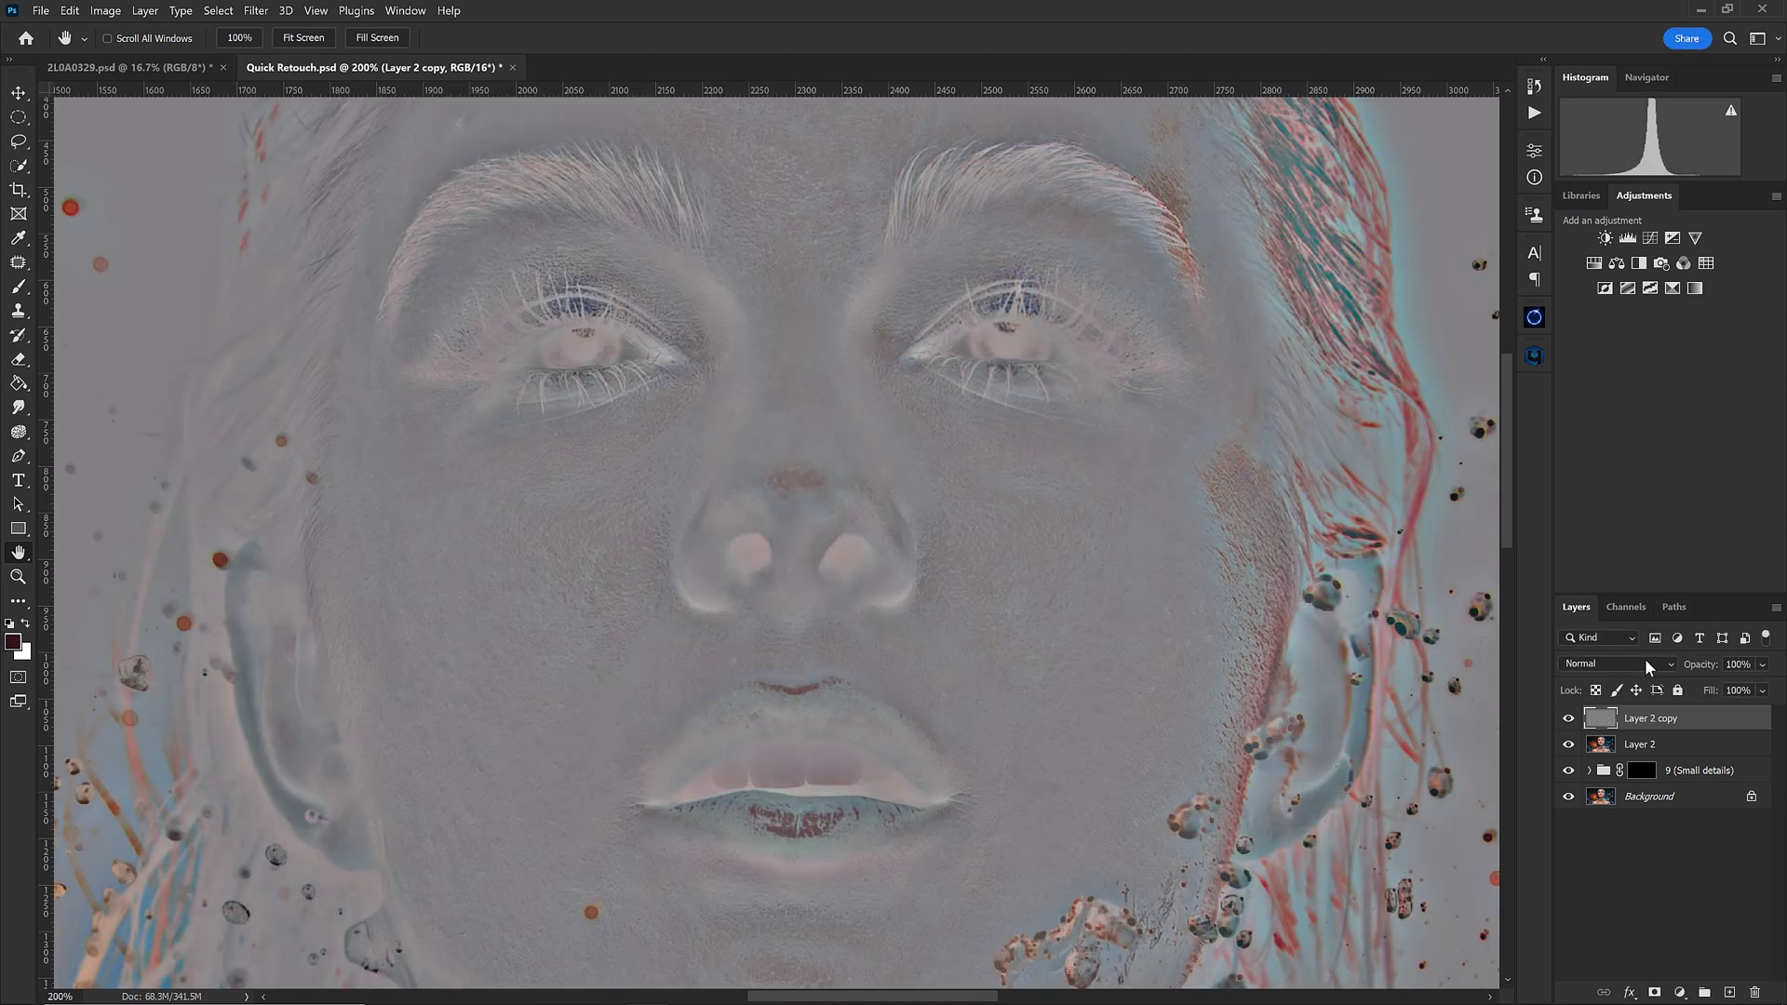
Step: Set the blend mode of Layer 2 copy to Linear Light and apply a 7-pixel Gaussian Blur to it
{"action": "left_click", "coordinate": [1643, 662]}
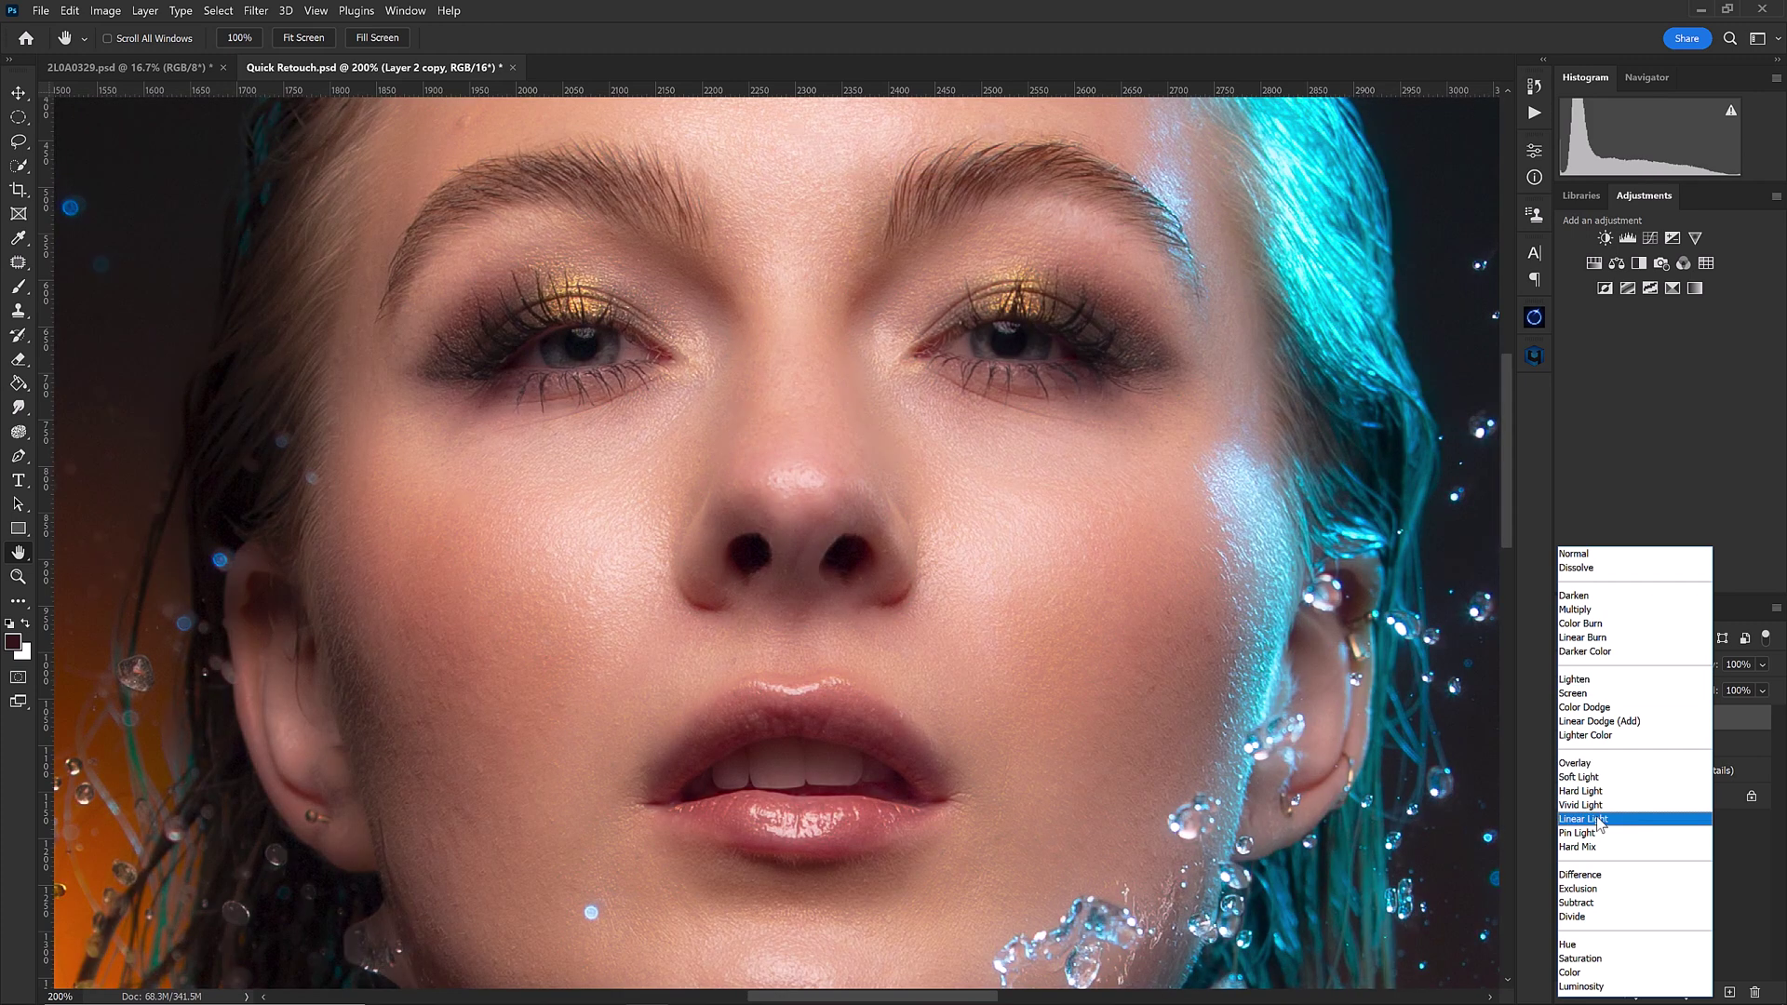
{"action": "left_click", "coordinate": [1599, 819]}
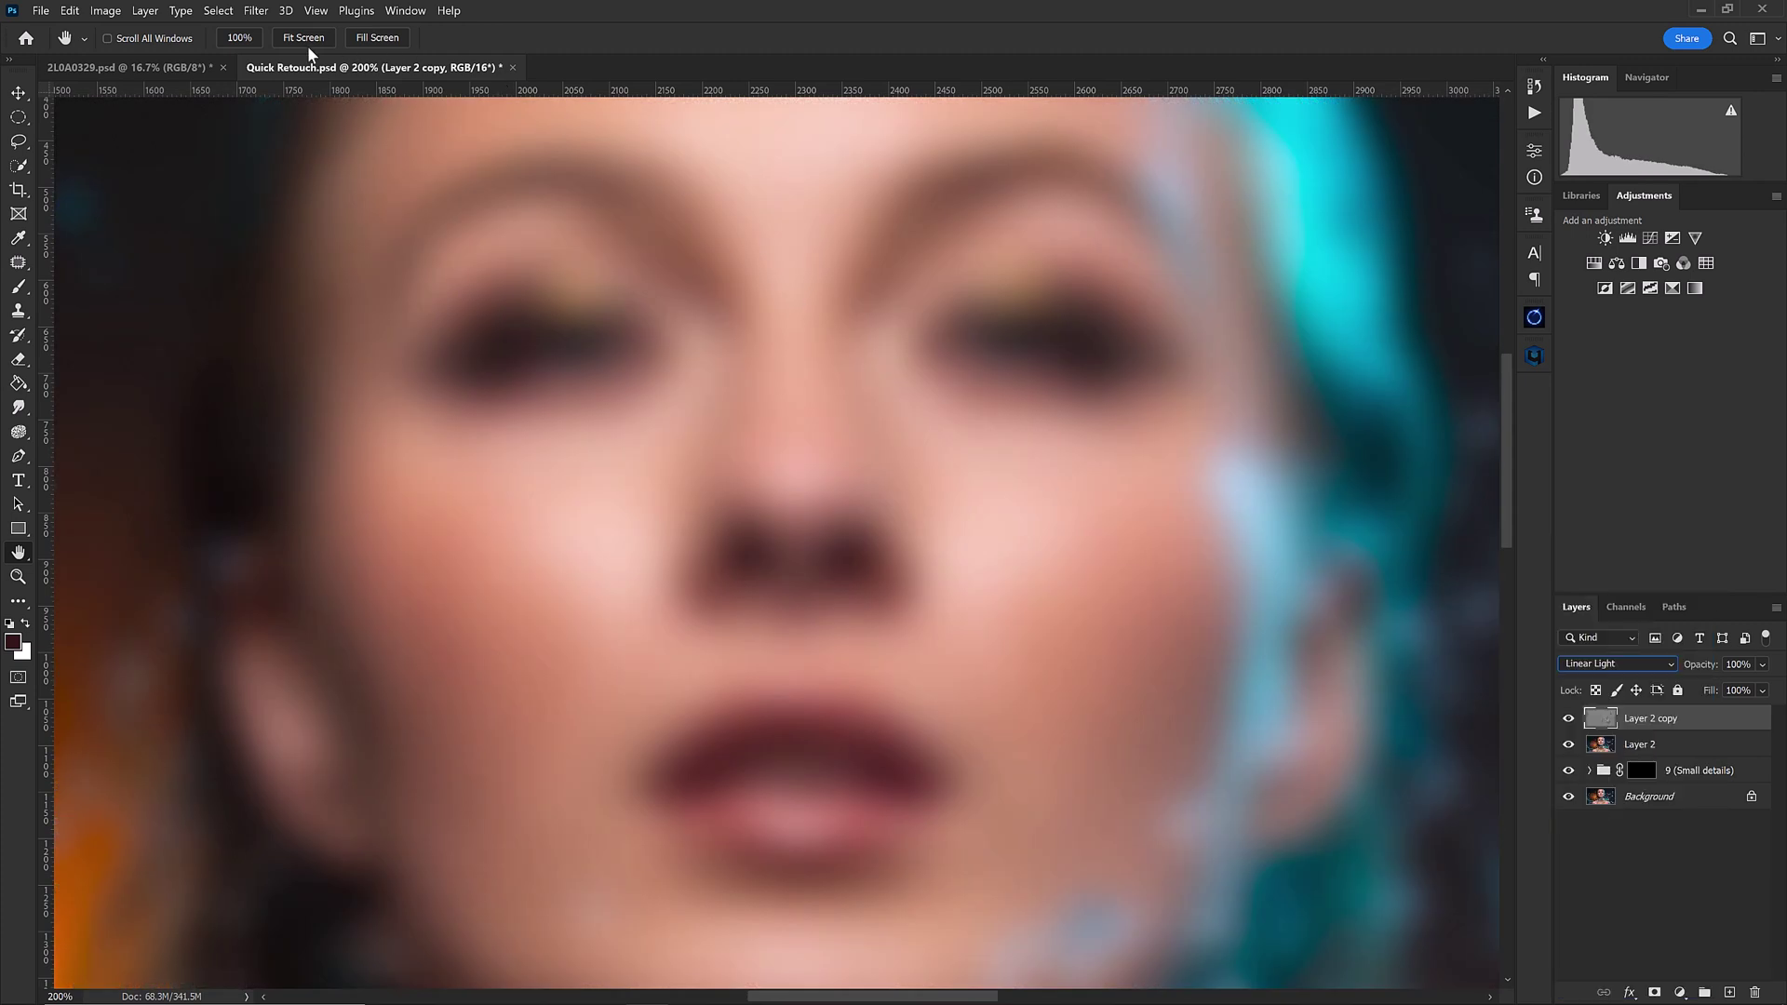
{"action": "left_click", "coordinate": [255, 10]}
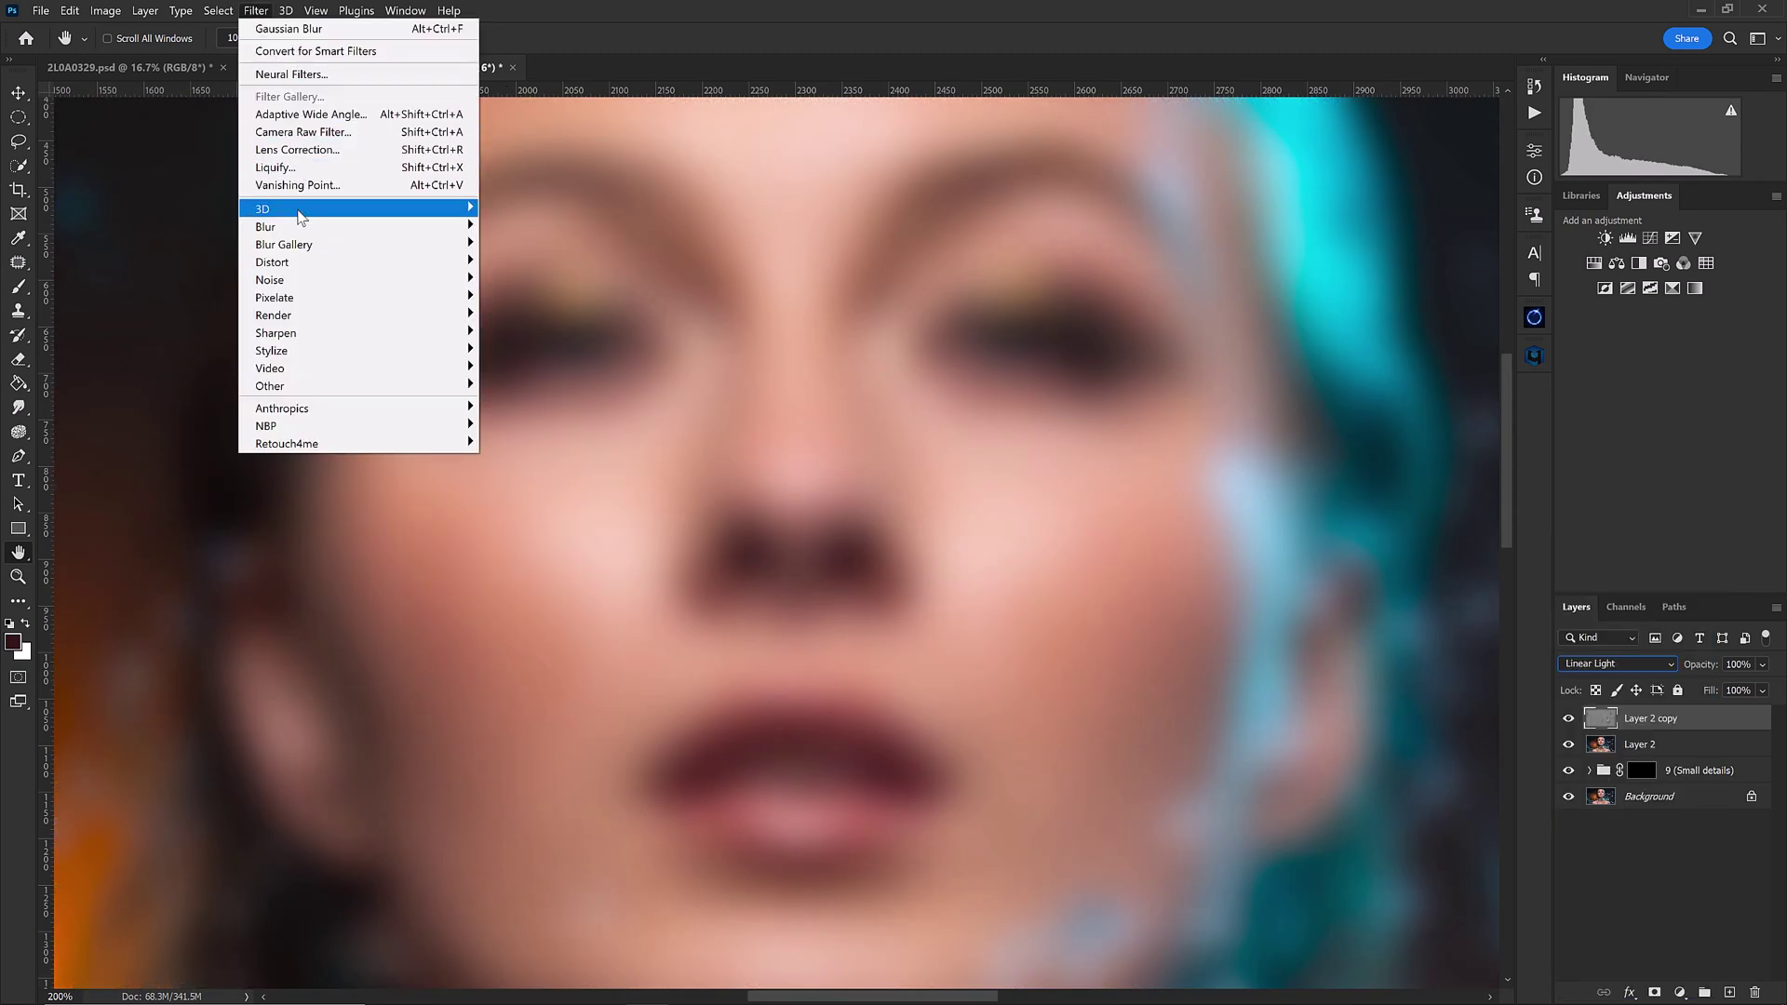
{"action": "mouse_move", "coordinate": [298, 230]}
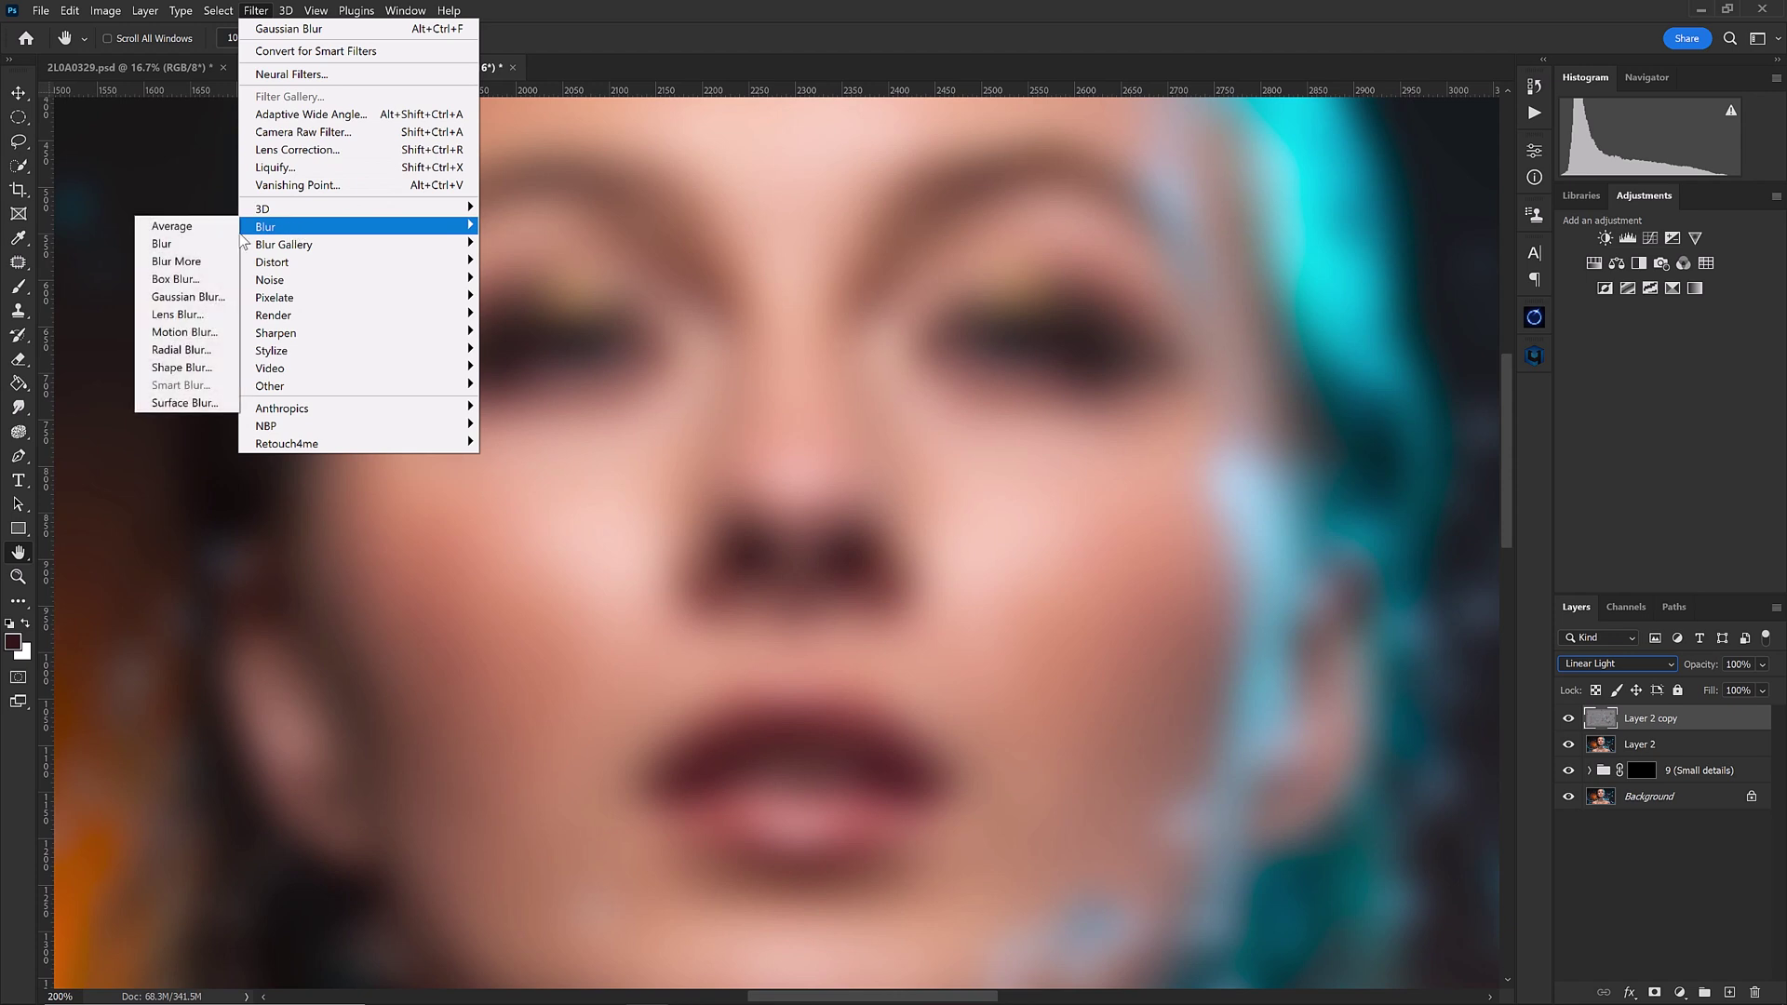
{"action": "left_click", "coordinate": [200, 299]}
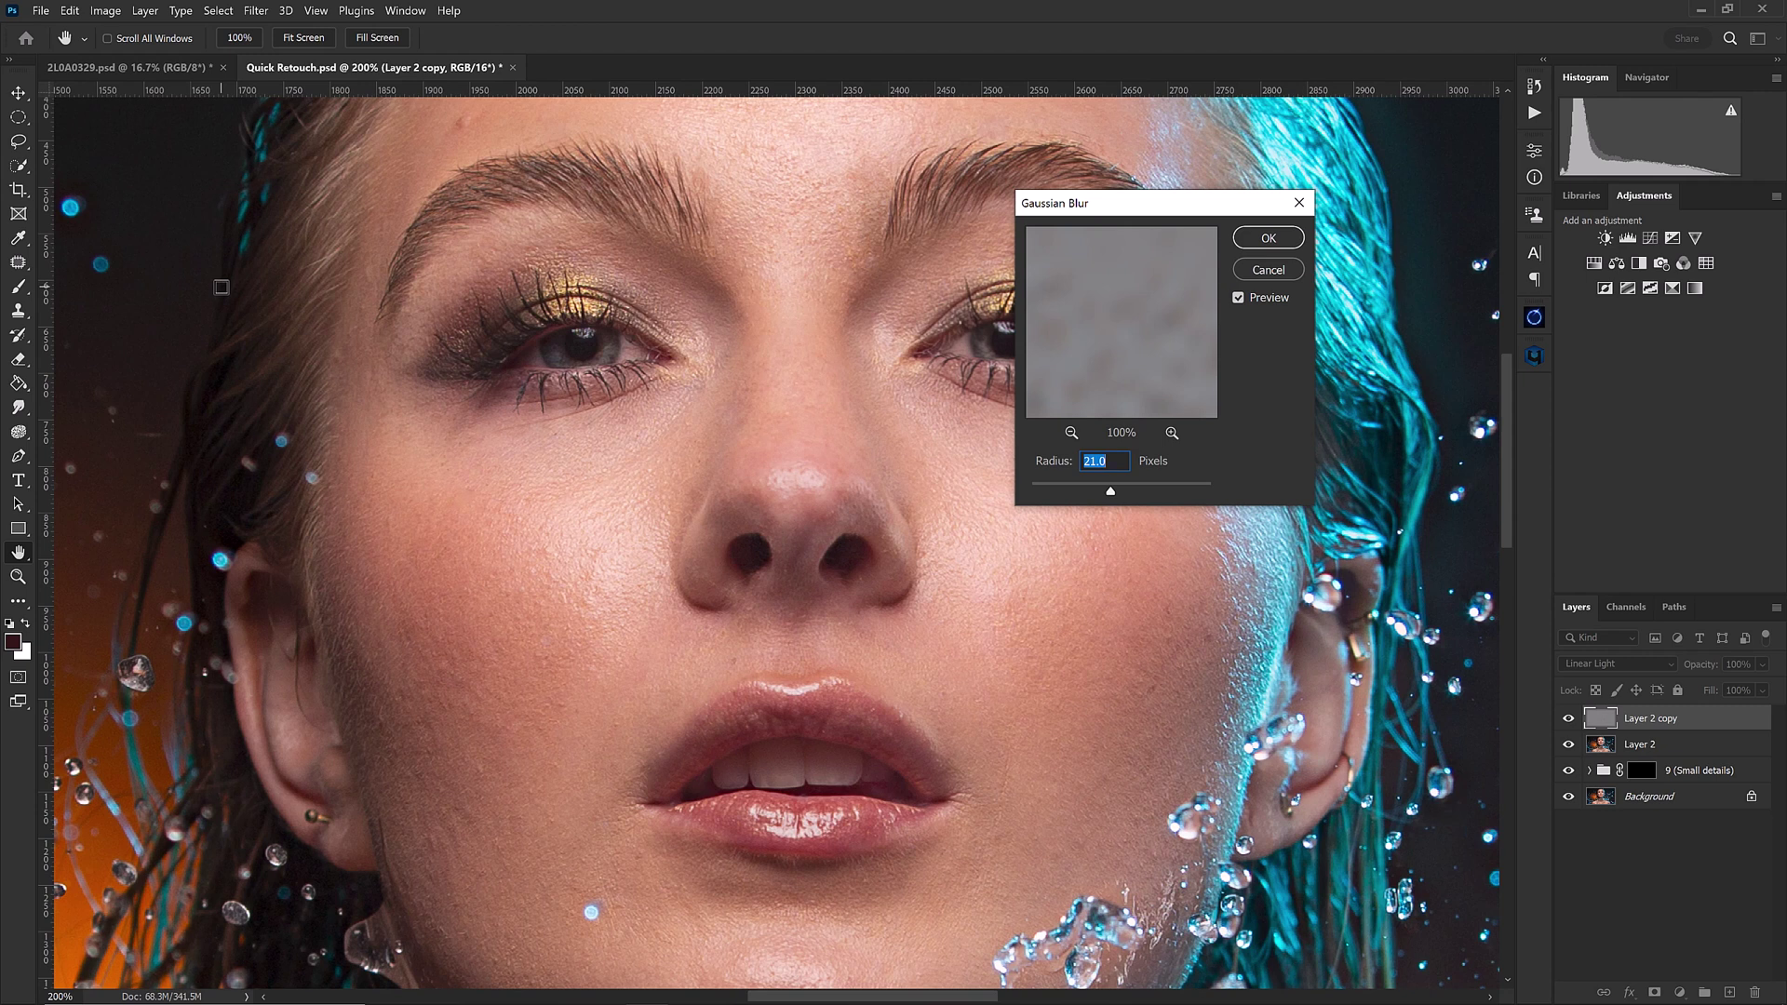
{"action": "type", "text": "7"}
{"action": "key", "text": "Return"}
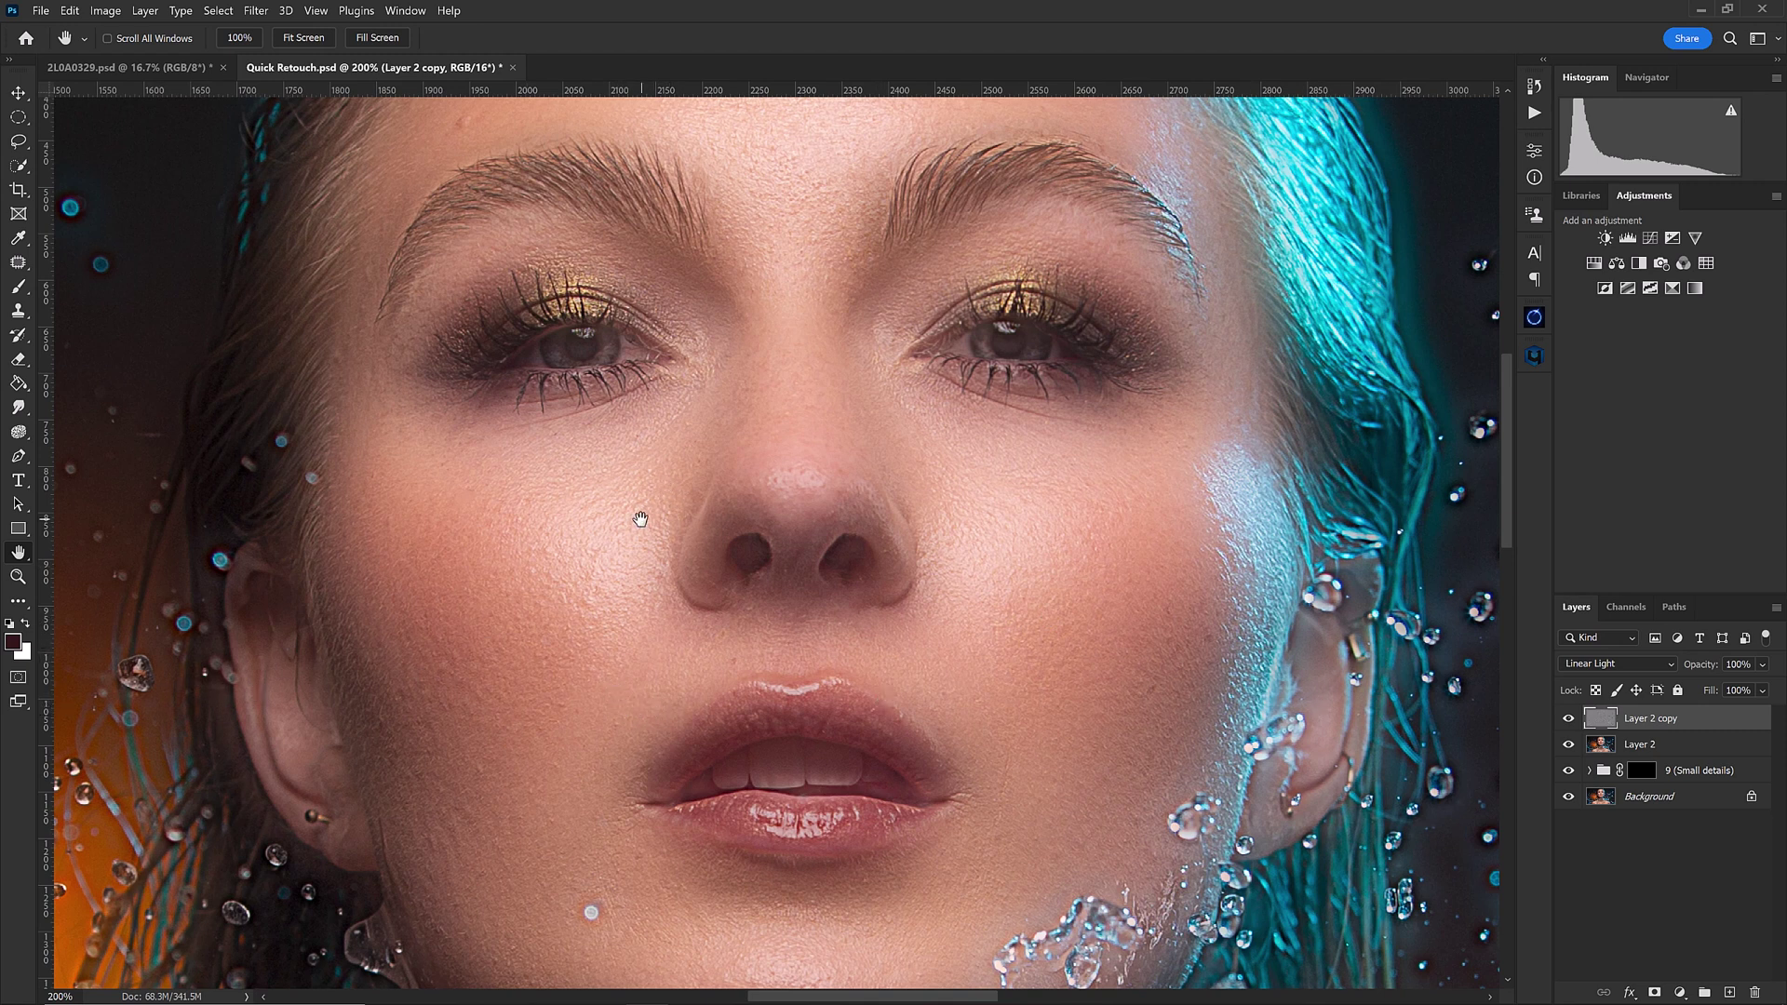
Step: Group Layer 2 and Layer 2 copy as "21 (Medium Details)" and hide the group with a black layer mask
{"action": "left_click", "coordinate": [1667, 752], "text": "shift"}
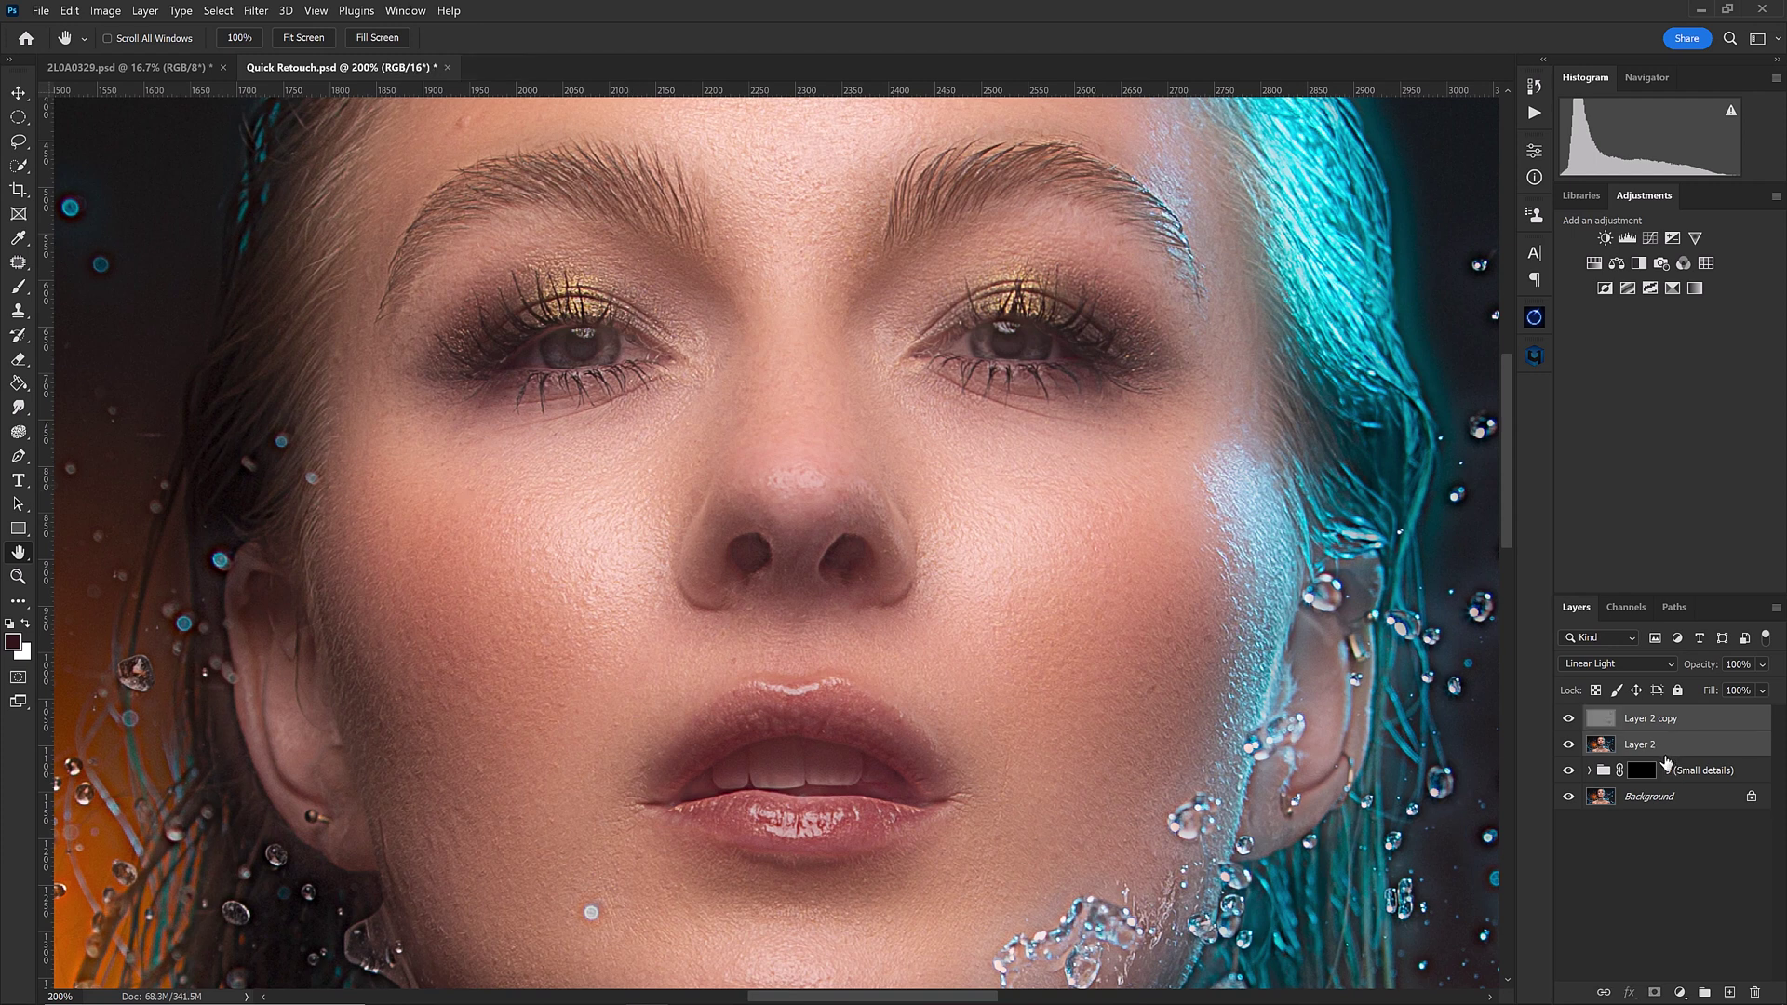
{"action": "key", "text": "ctrl+g"}
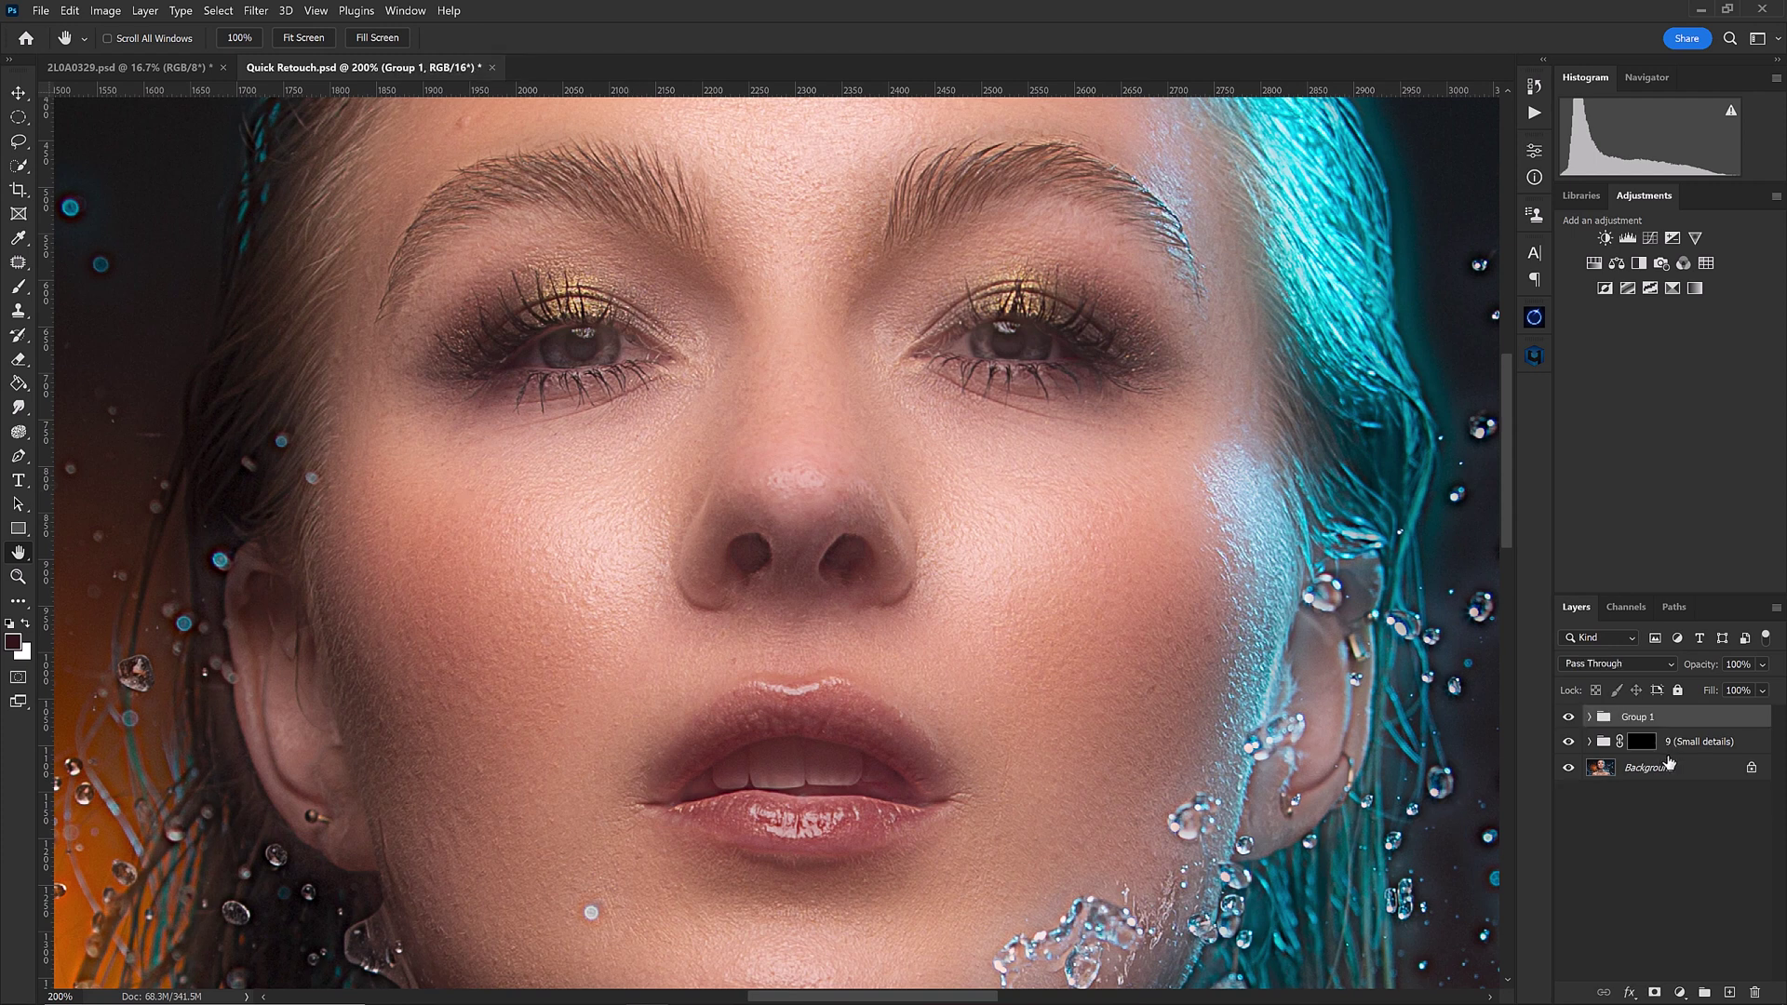
{"action": "double_click", "coordinate": [1636, 717]}
{"action": "type", "text": "21 (Medium Details"}
{"action": "key", "text": "Return"}
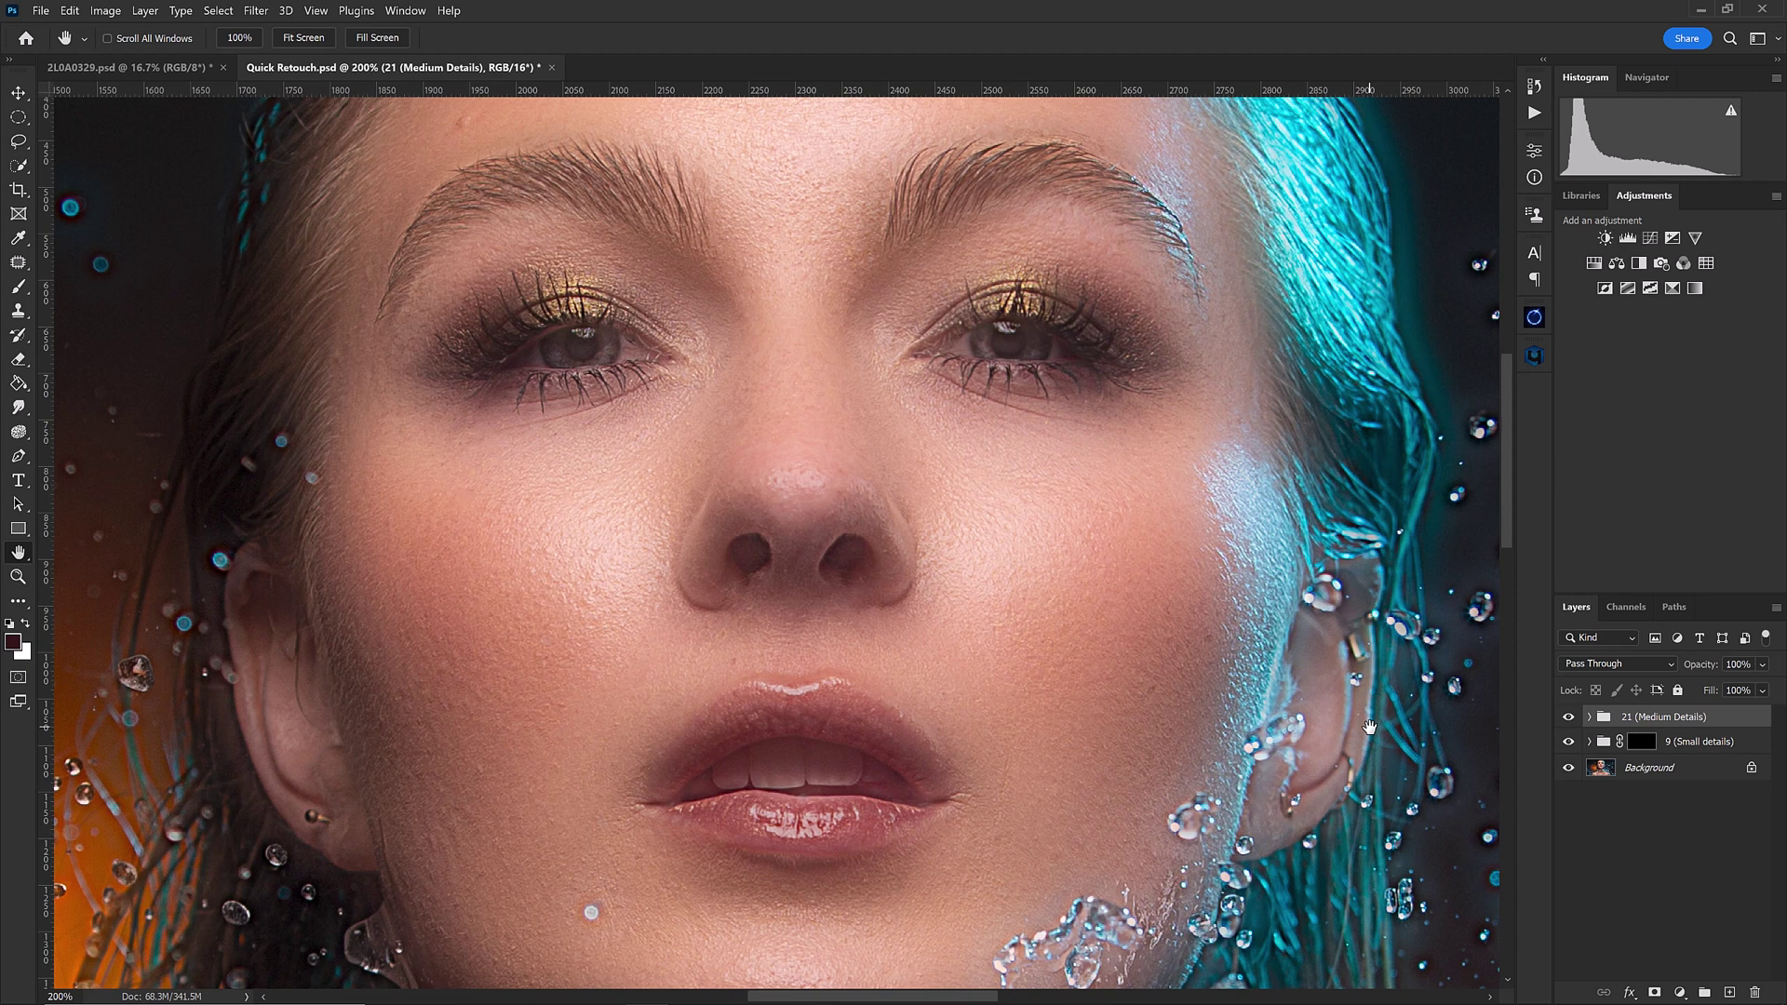
{"action": "left_click", "coordinate": [1656, 994], "text": "alt"}
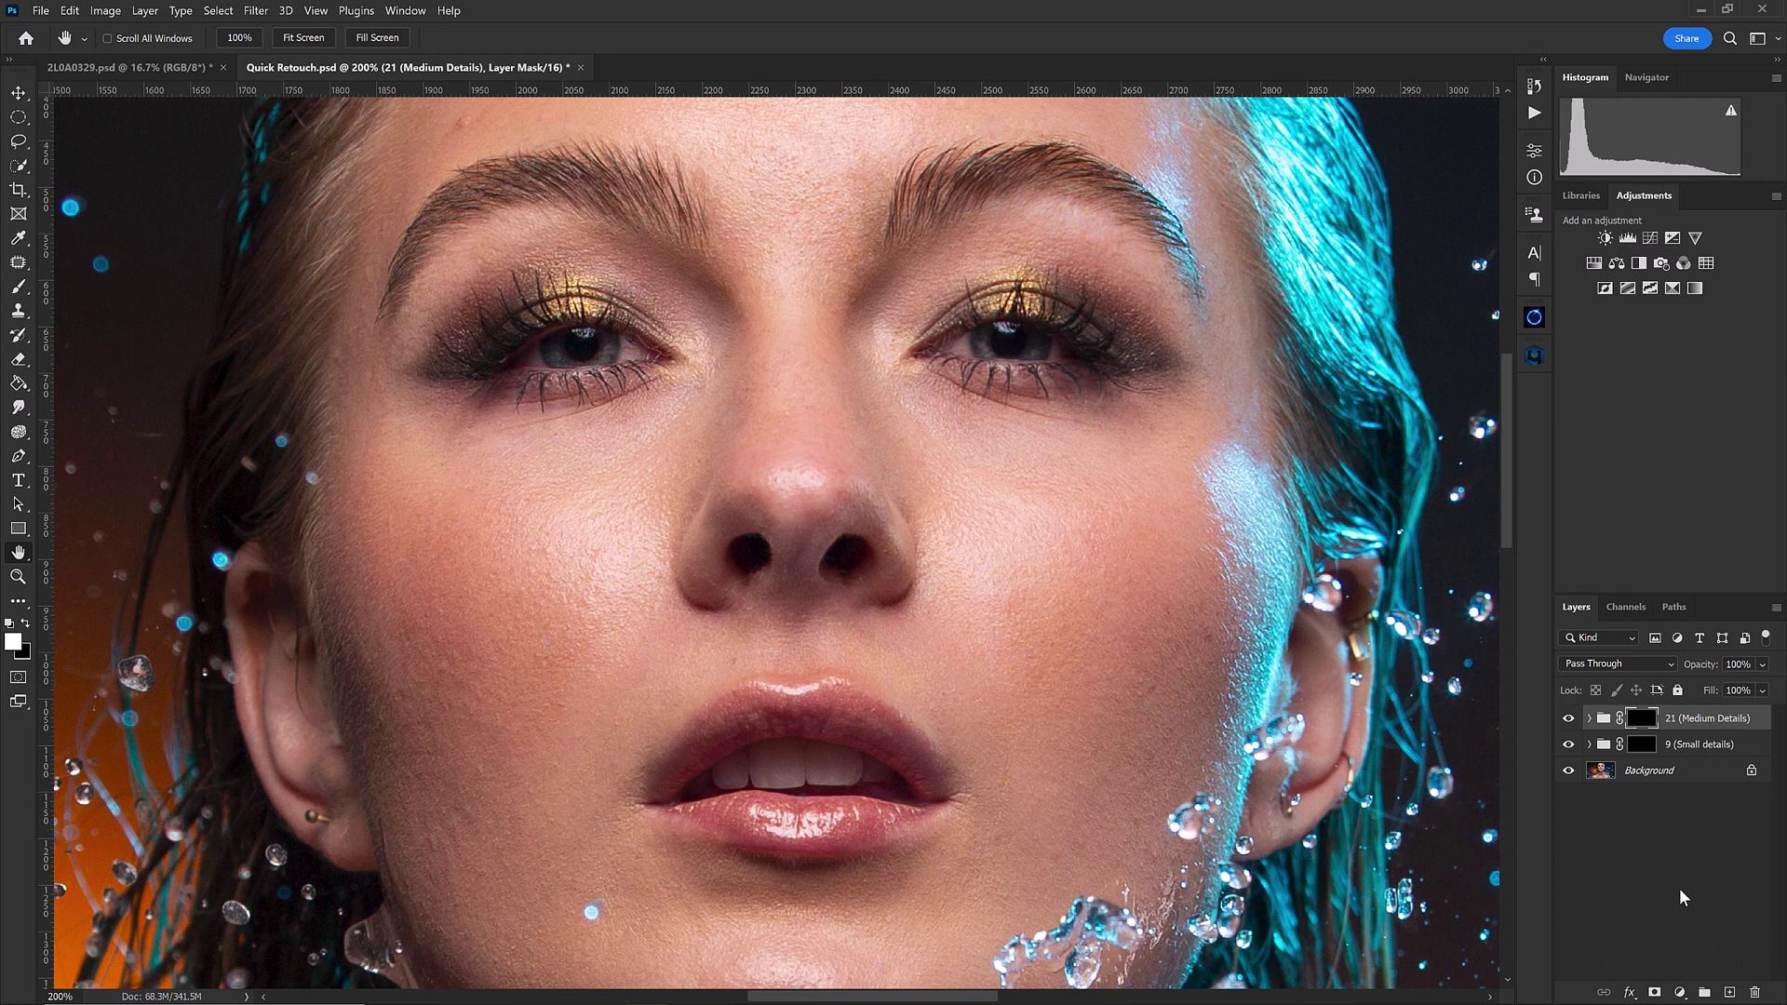
Step: Stamp all visible layers into a new merged layer, duplicate it, and apply a 30-pixel Gaussian Blur to the duplicate
{"action": "key", "text": "ctrl+shift+alt+e"}
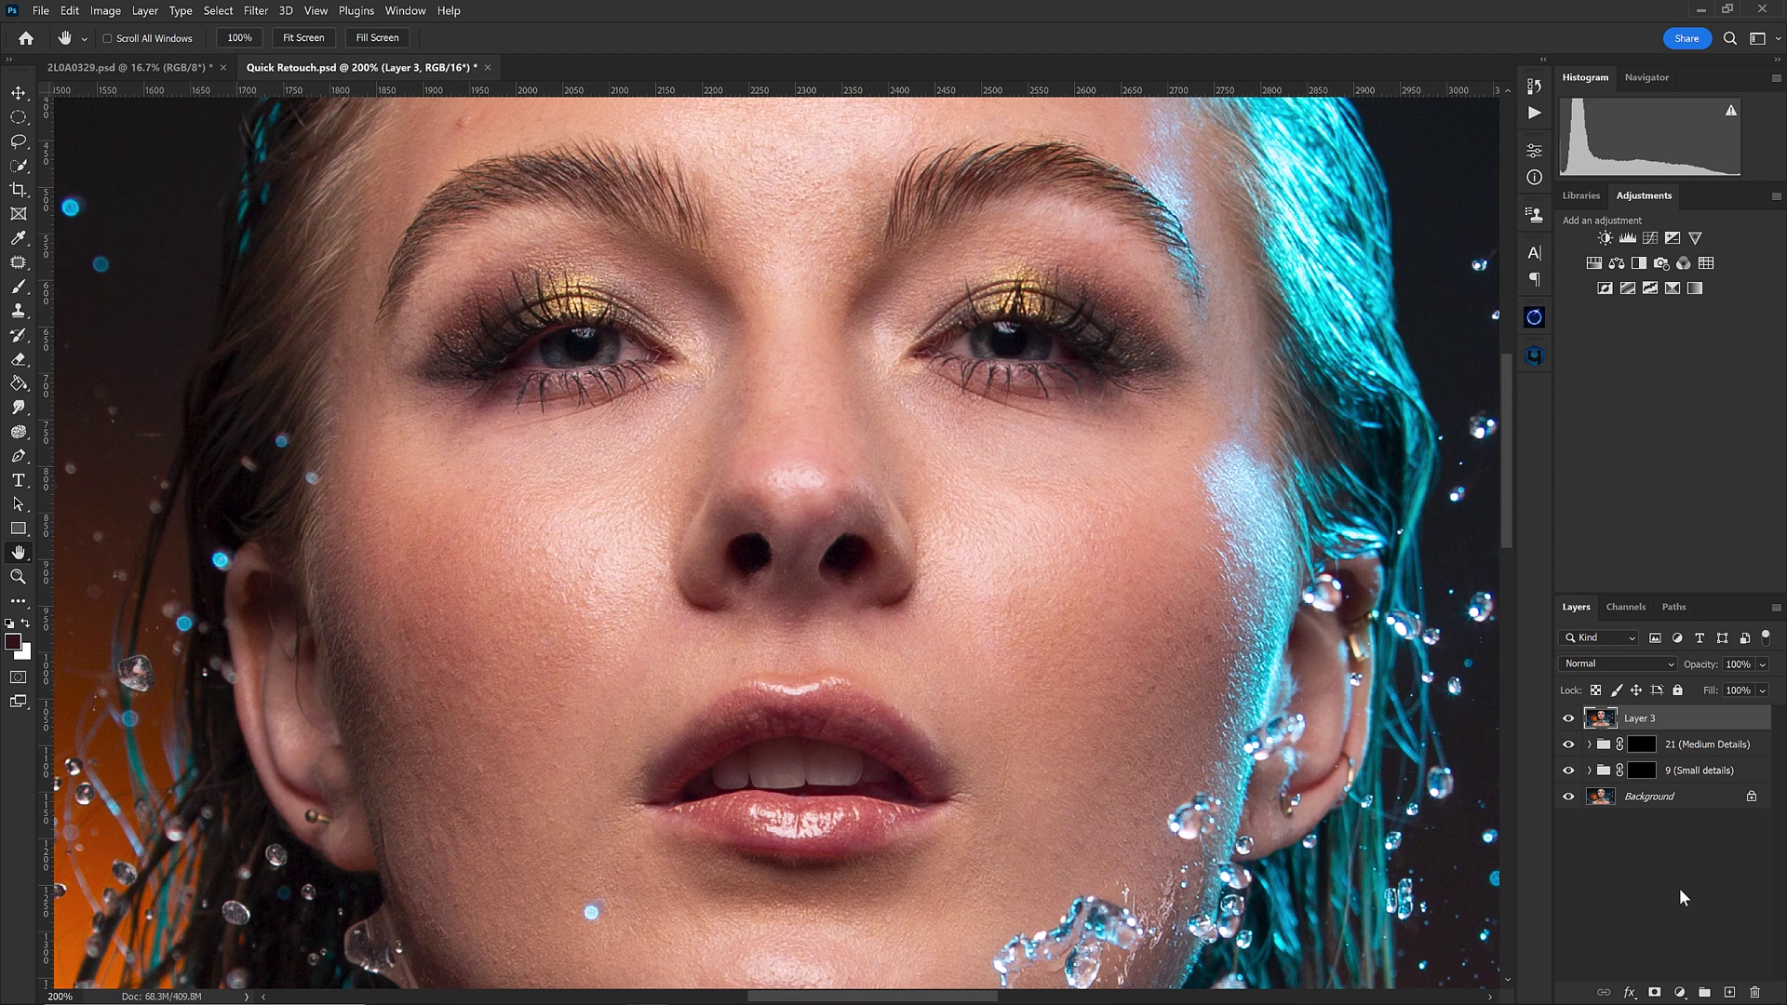
{"action": "key", "text": "ctrl+j"}
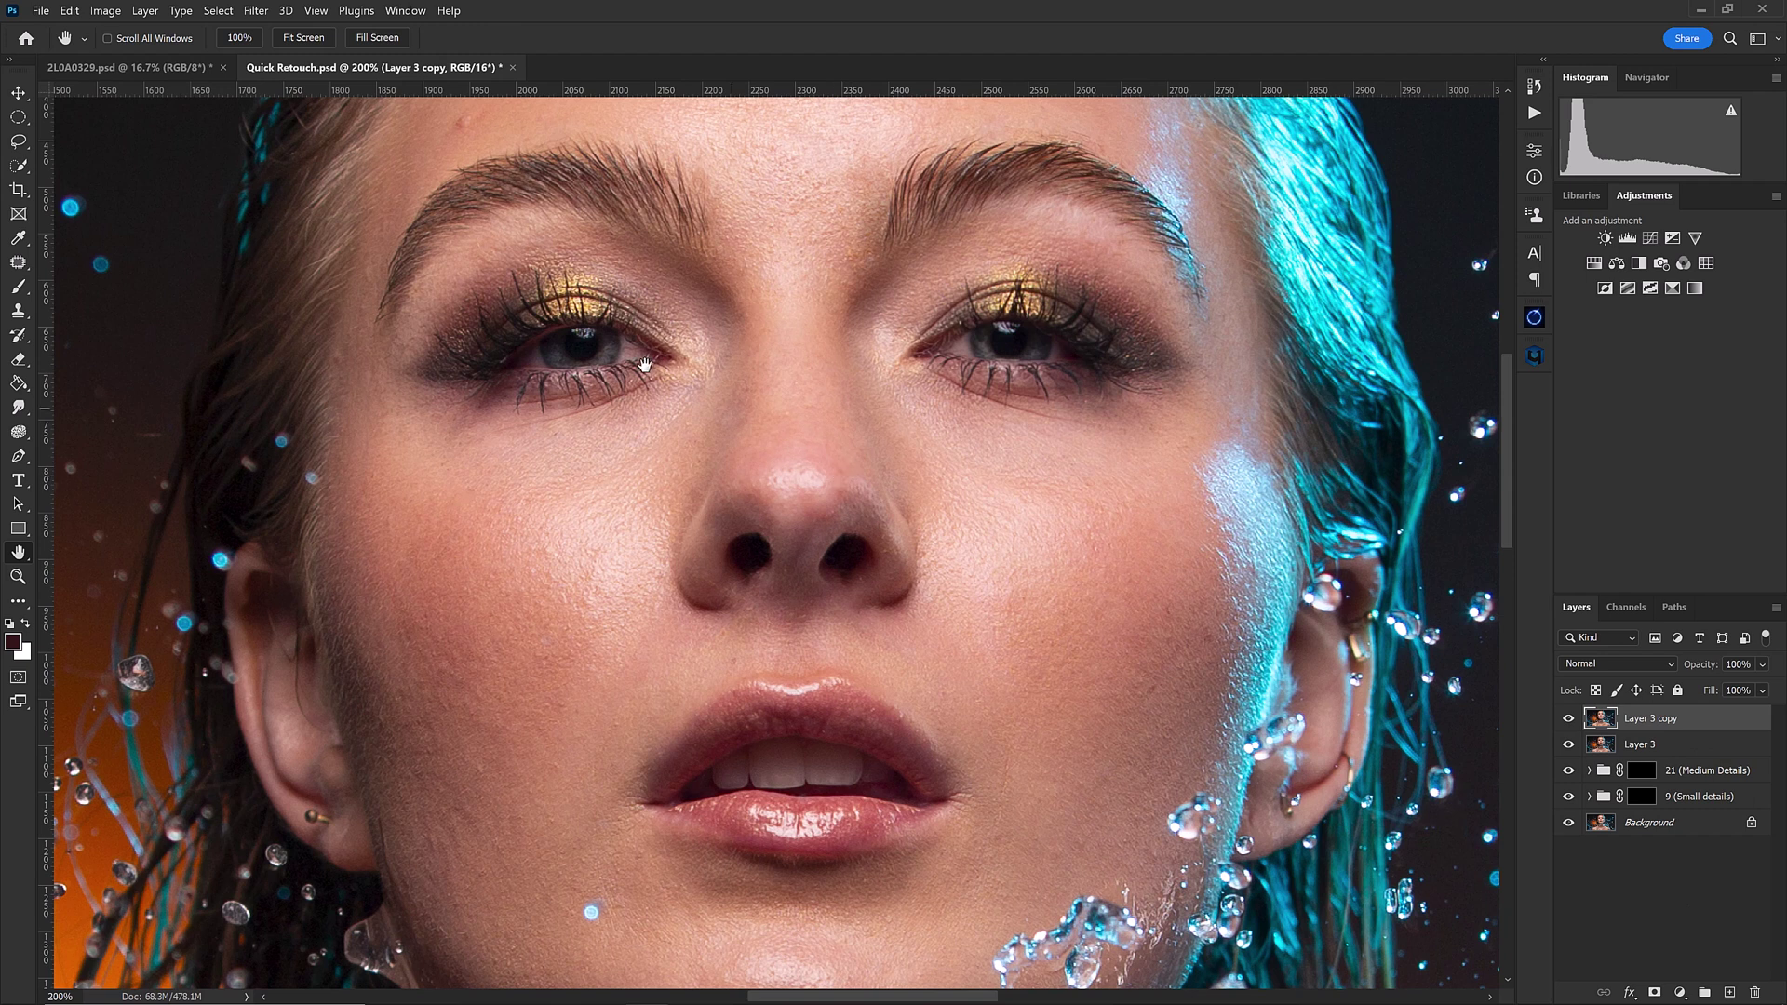
{"action": "left_click", "coordinate": [259, 12]}
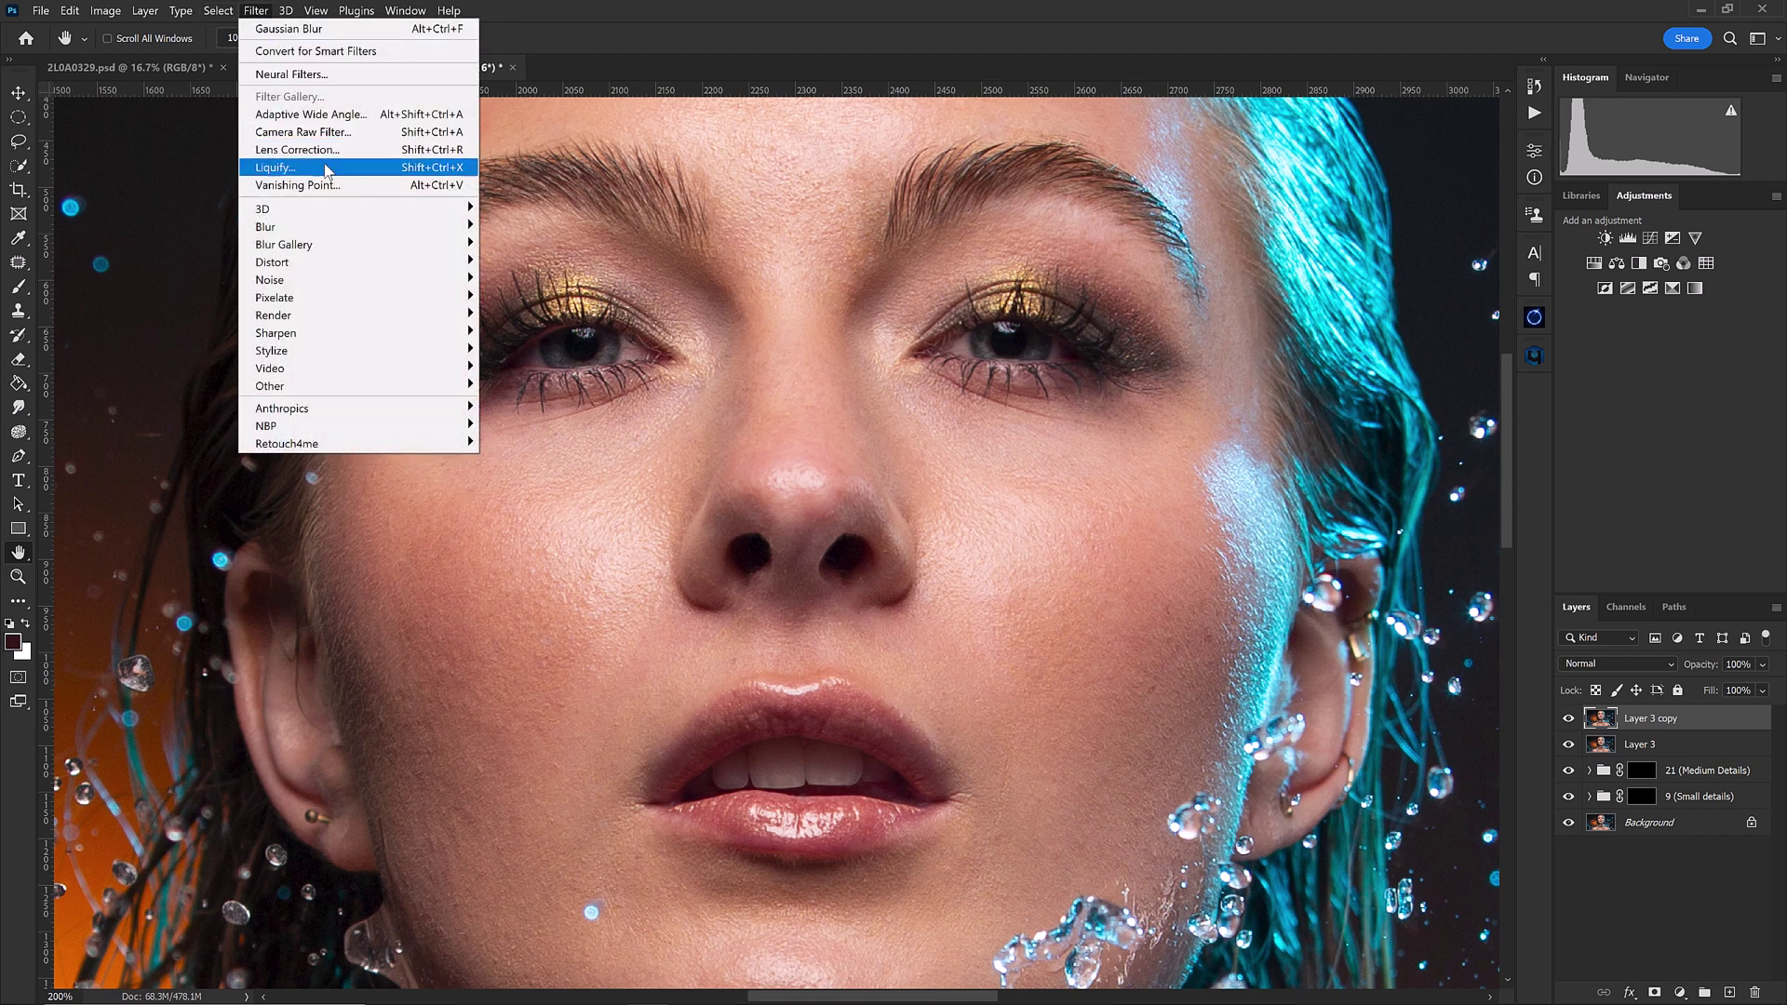
{"action": "mouse_move", "coordinate": [268, 229]}
{"action": "left_click", "coordinate": [205, 300]}
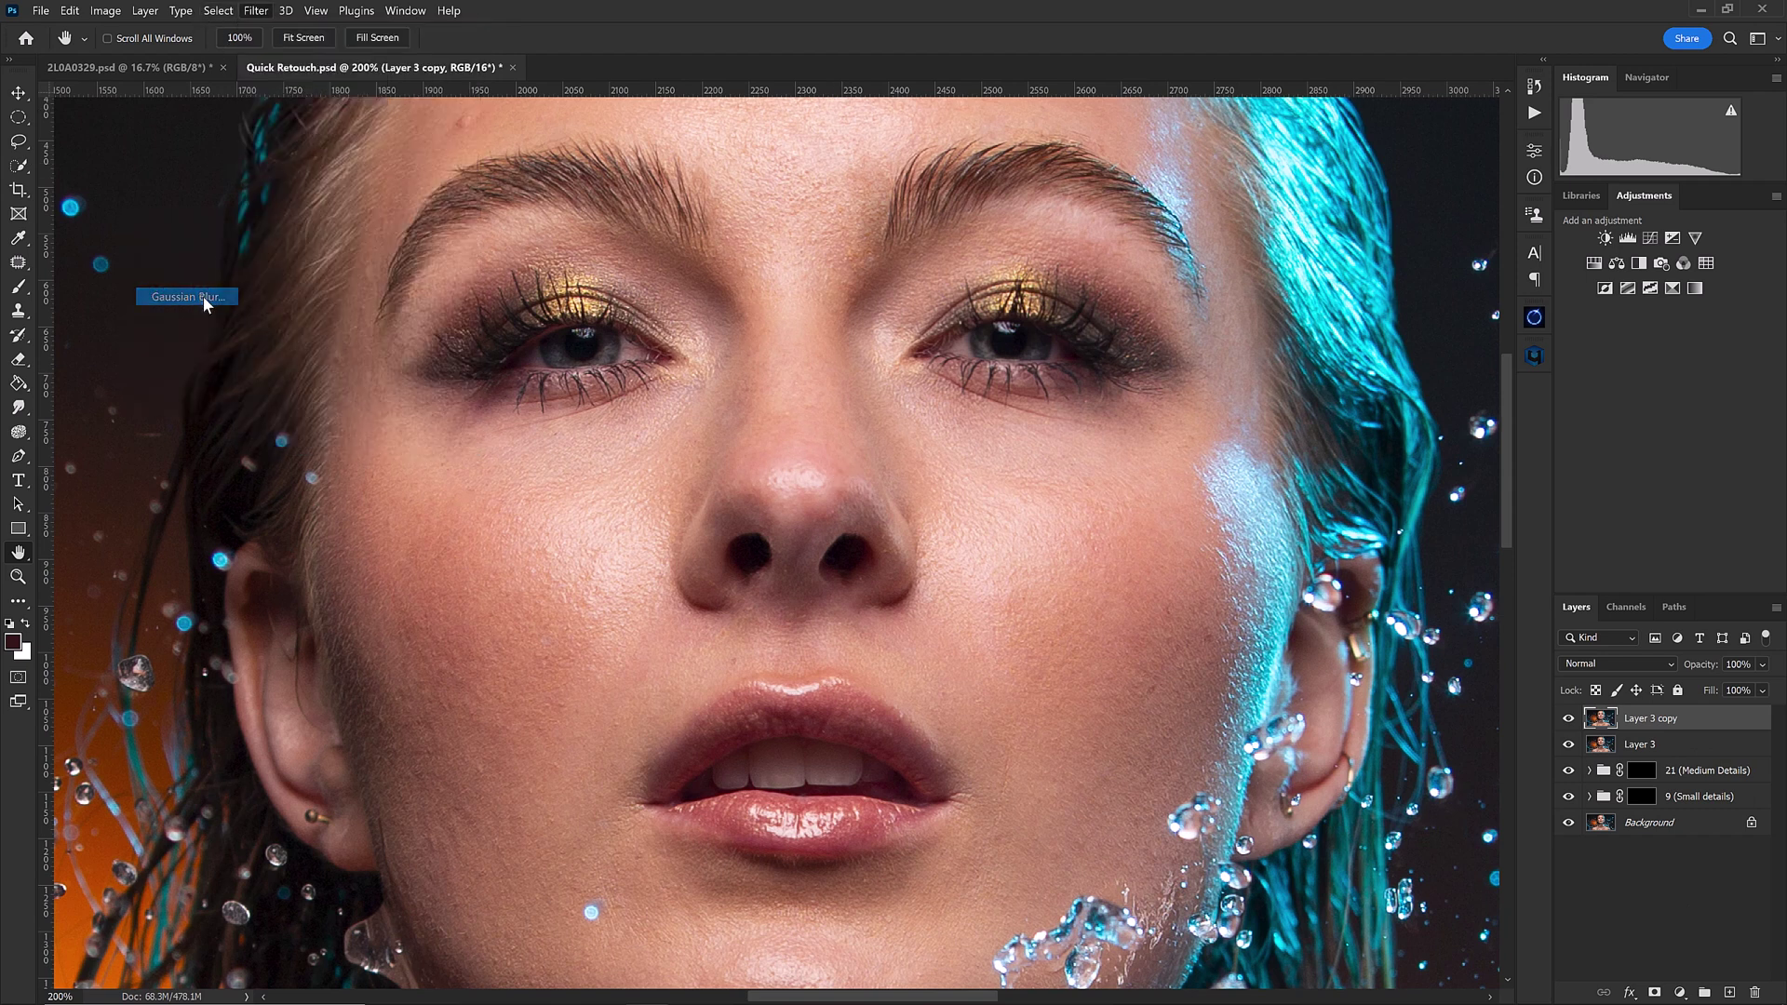
{"action": "type", "text": "30"}
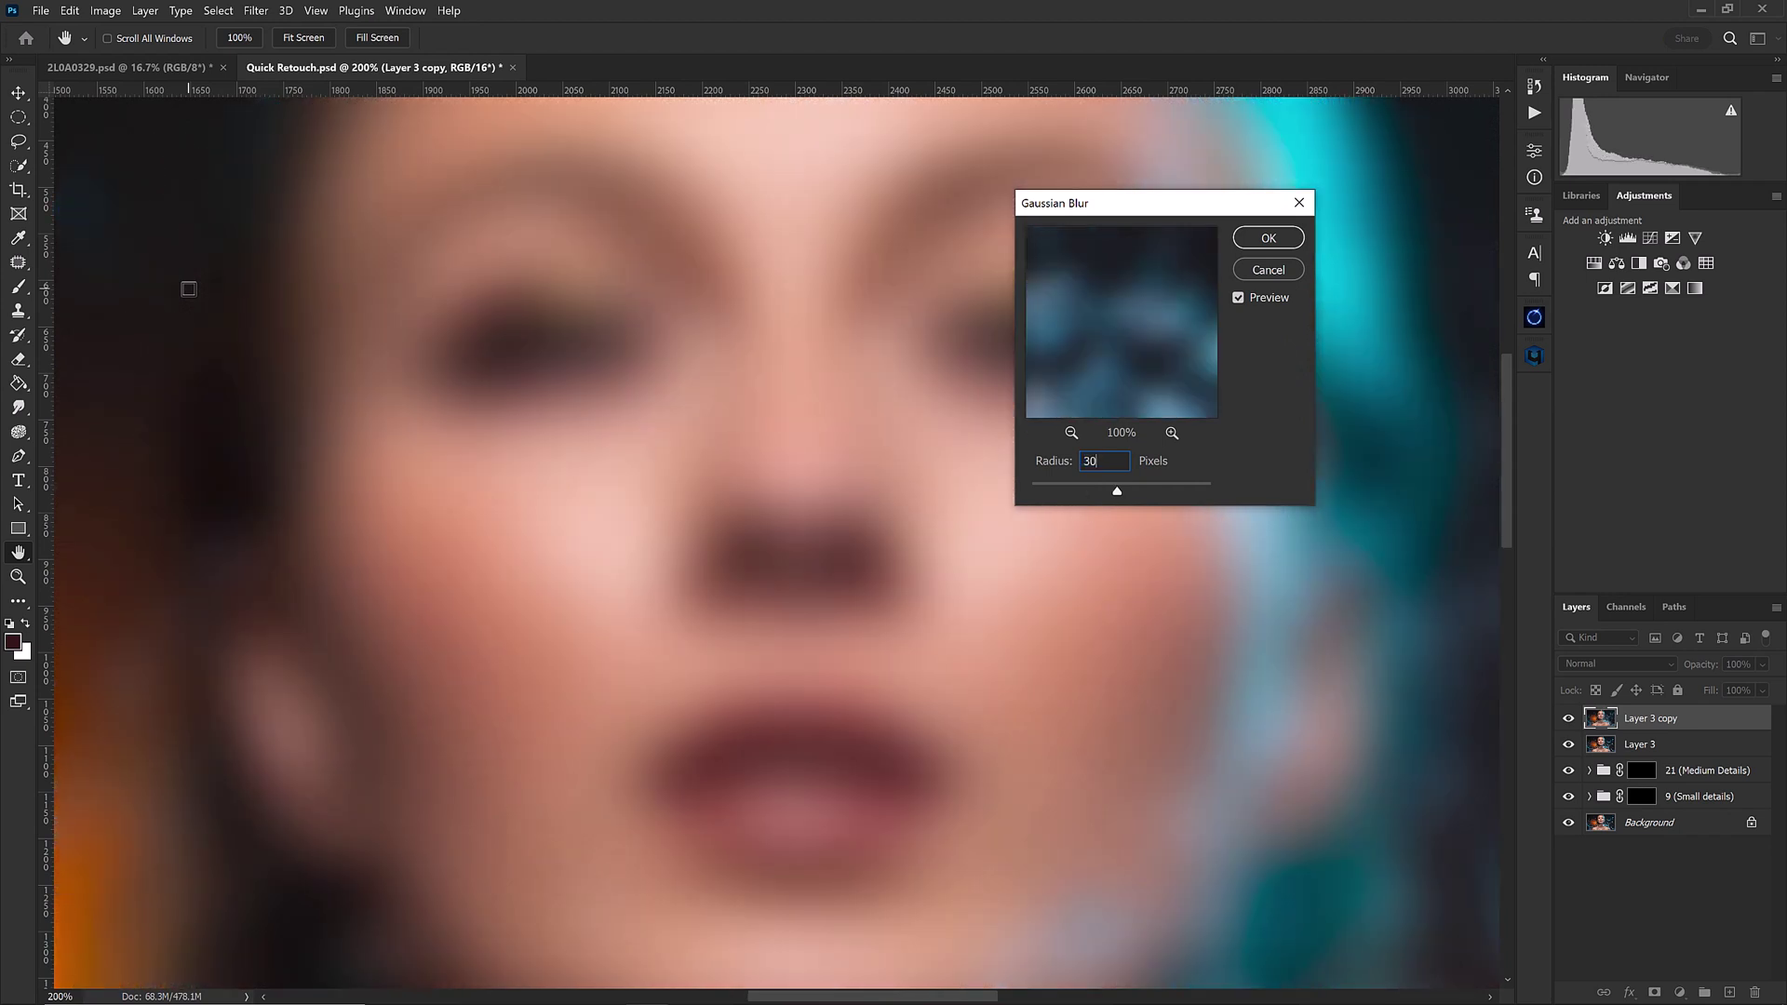
{"action": "key", "text": "Return"}
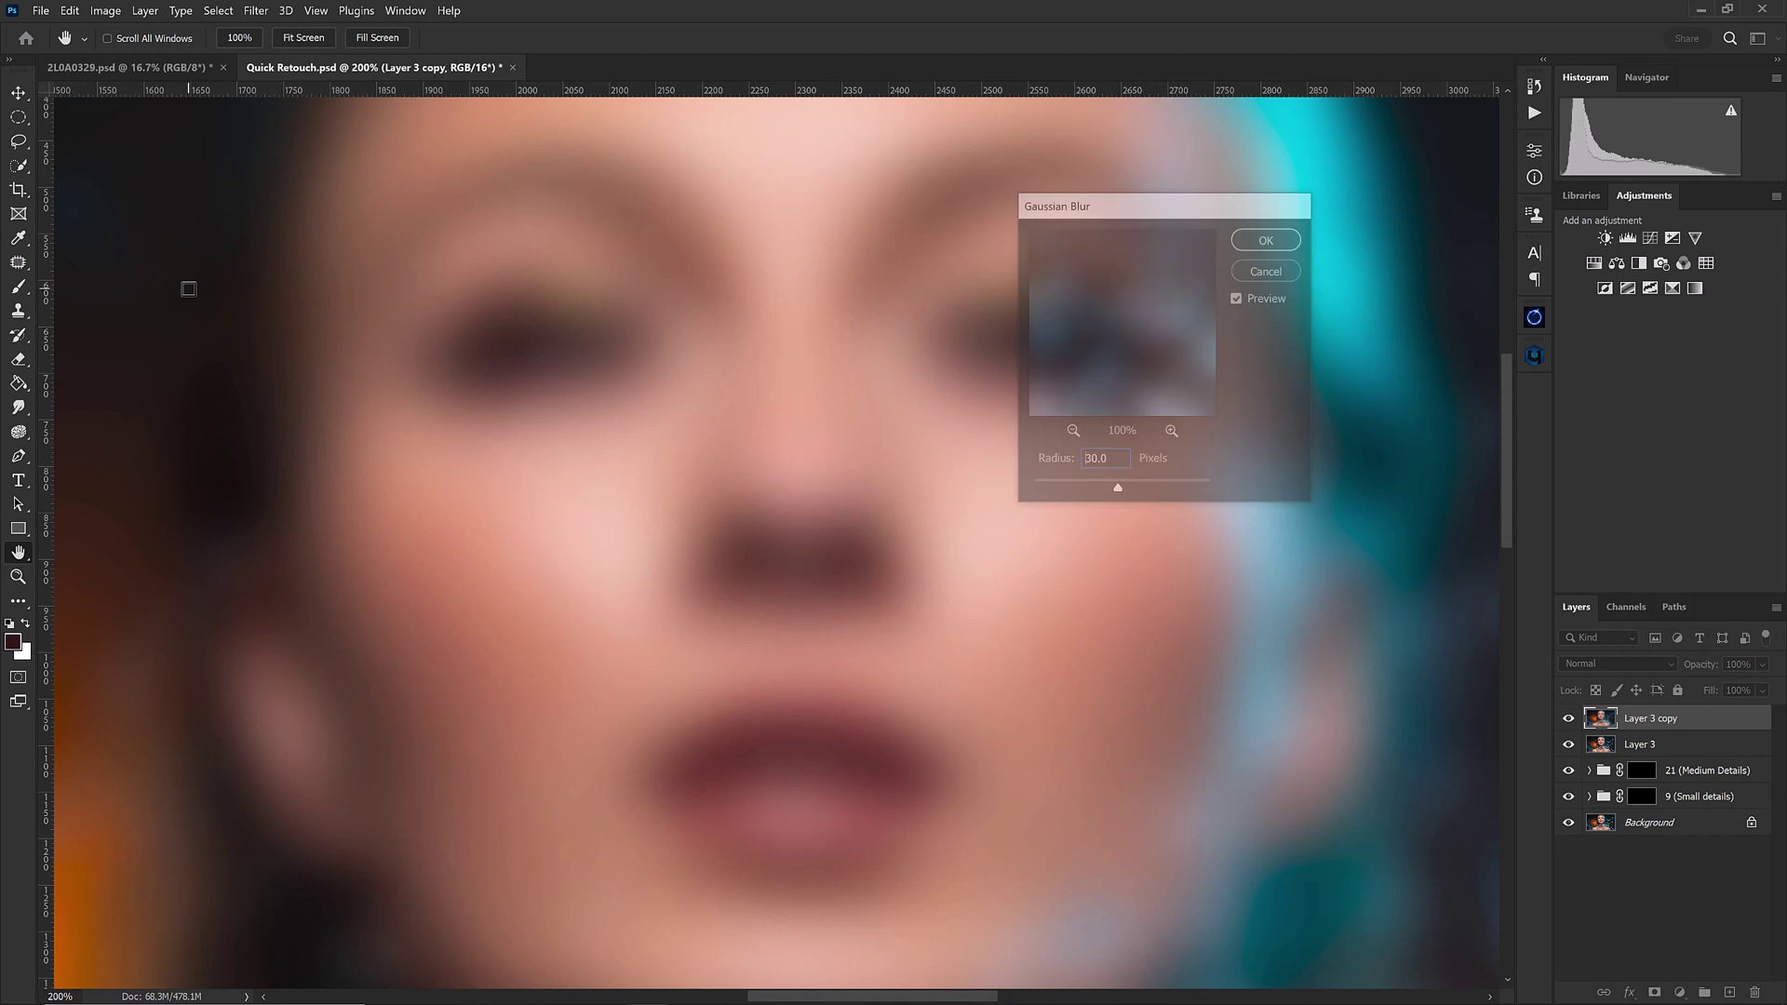
Step: Use Apply Image on Layer 3 copy with Layer 3 as the source layer, Subtract blending, scale 2 and offset 128
{"action": "left_click", "coordinate": [110, 11]}
{"action": "left_click", "coordinate": [136, 262]}
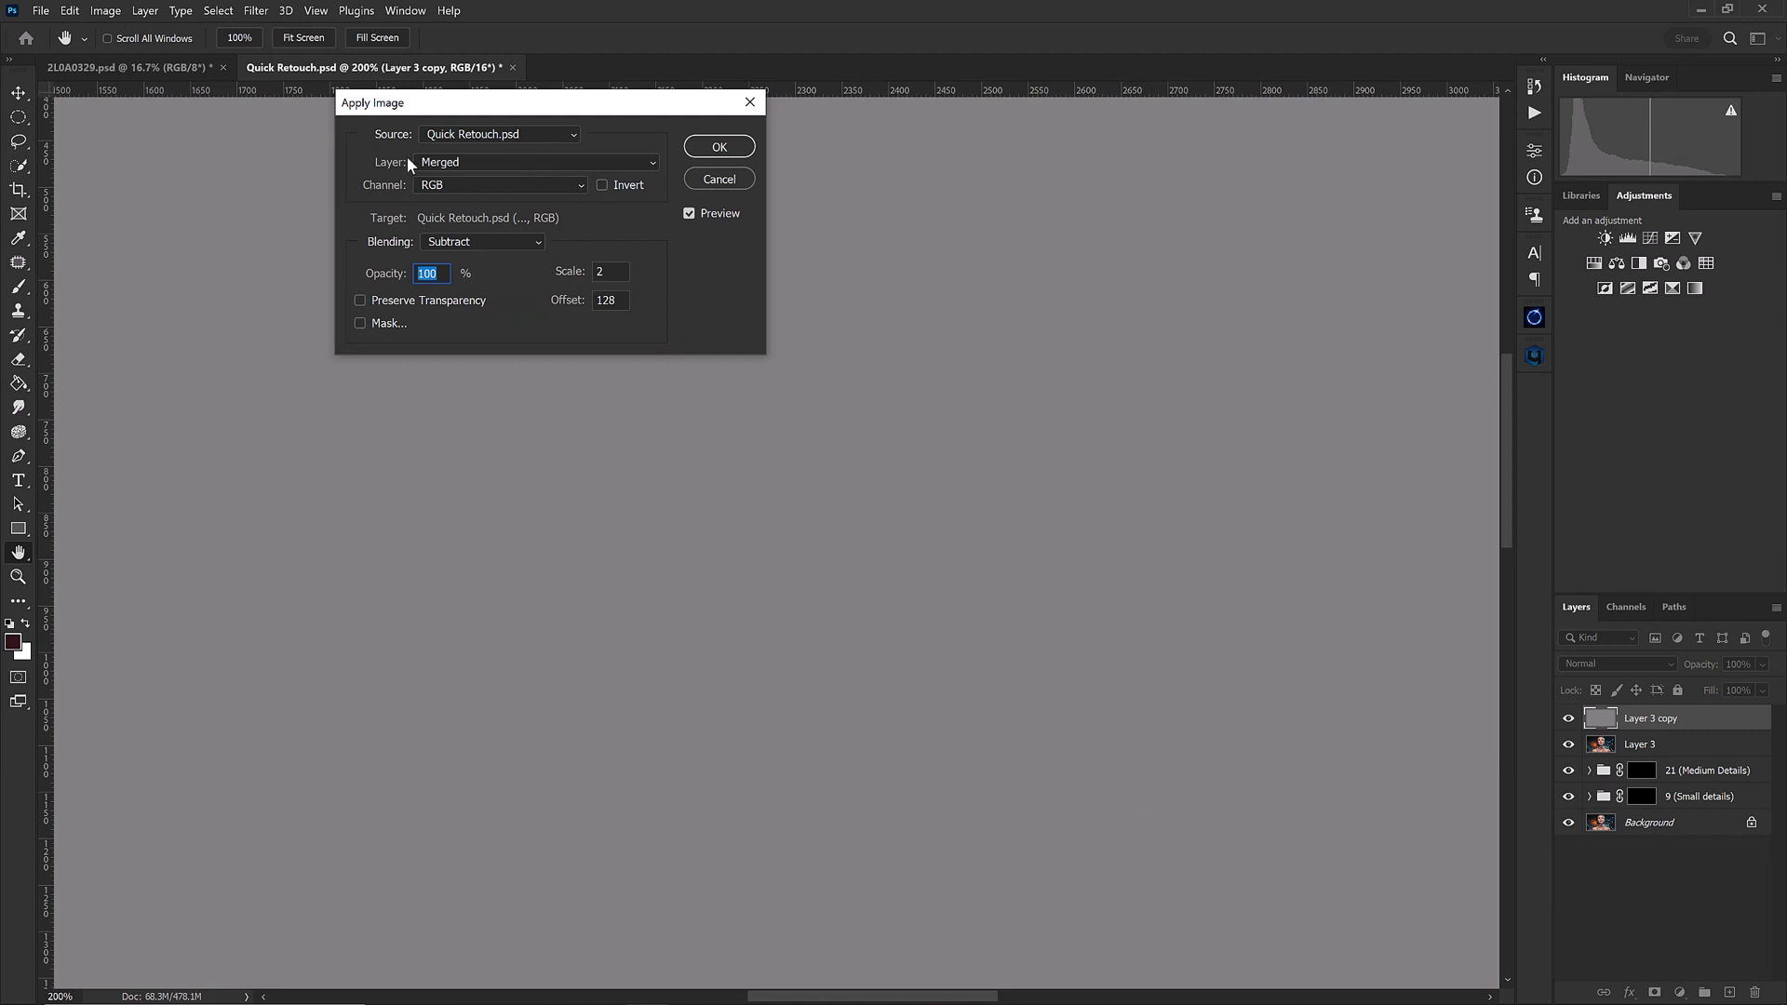
{"action": "left_click", "coordinate": [465, 164]}
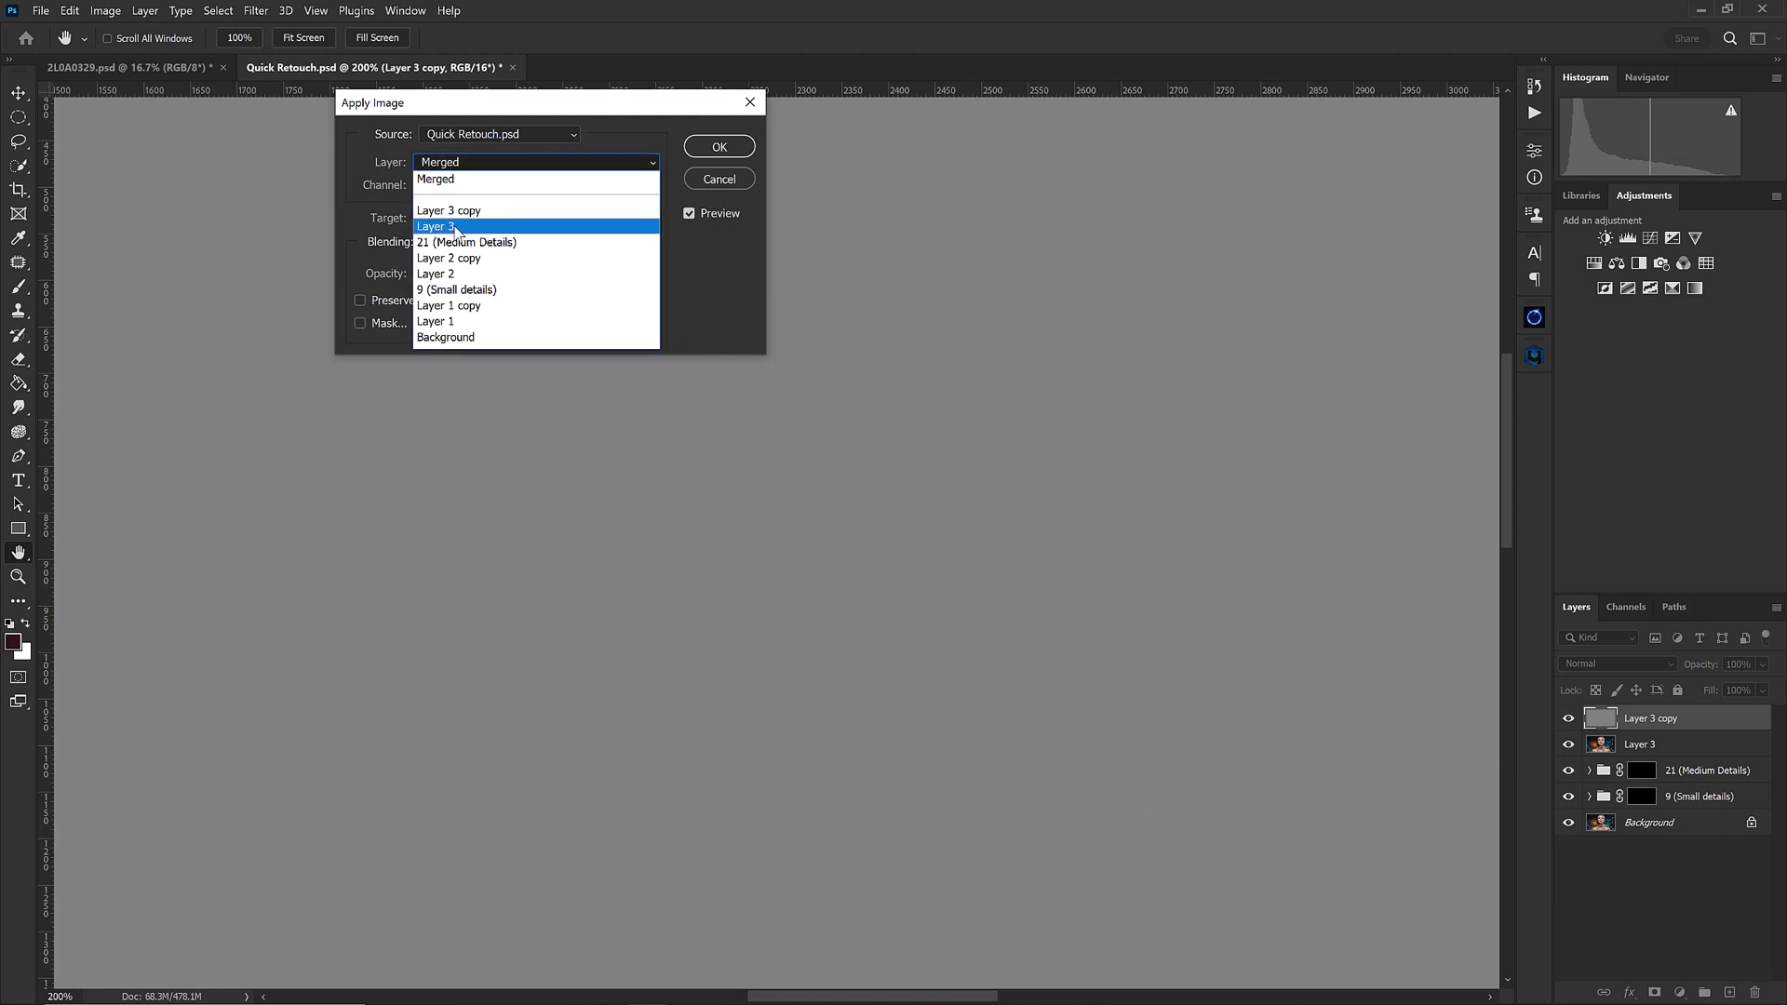
{"action": "left_click", "coordinate": [456, 231]}
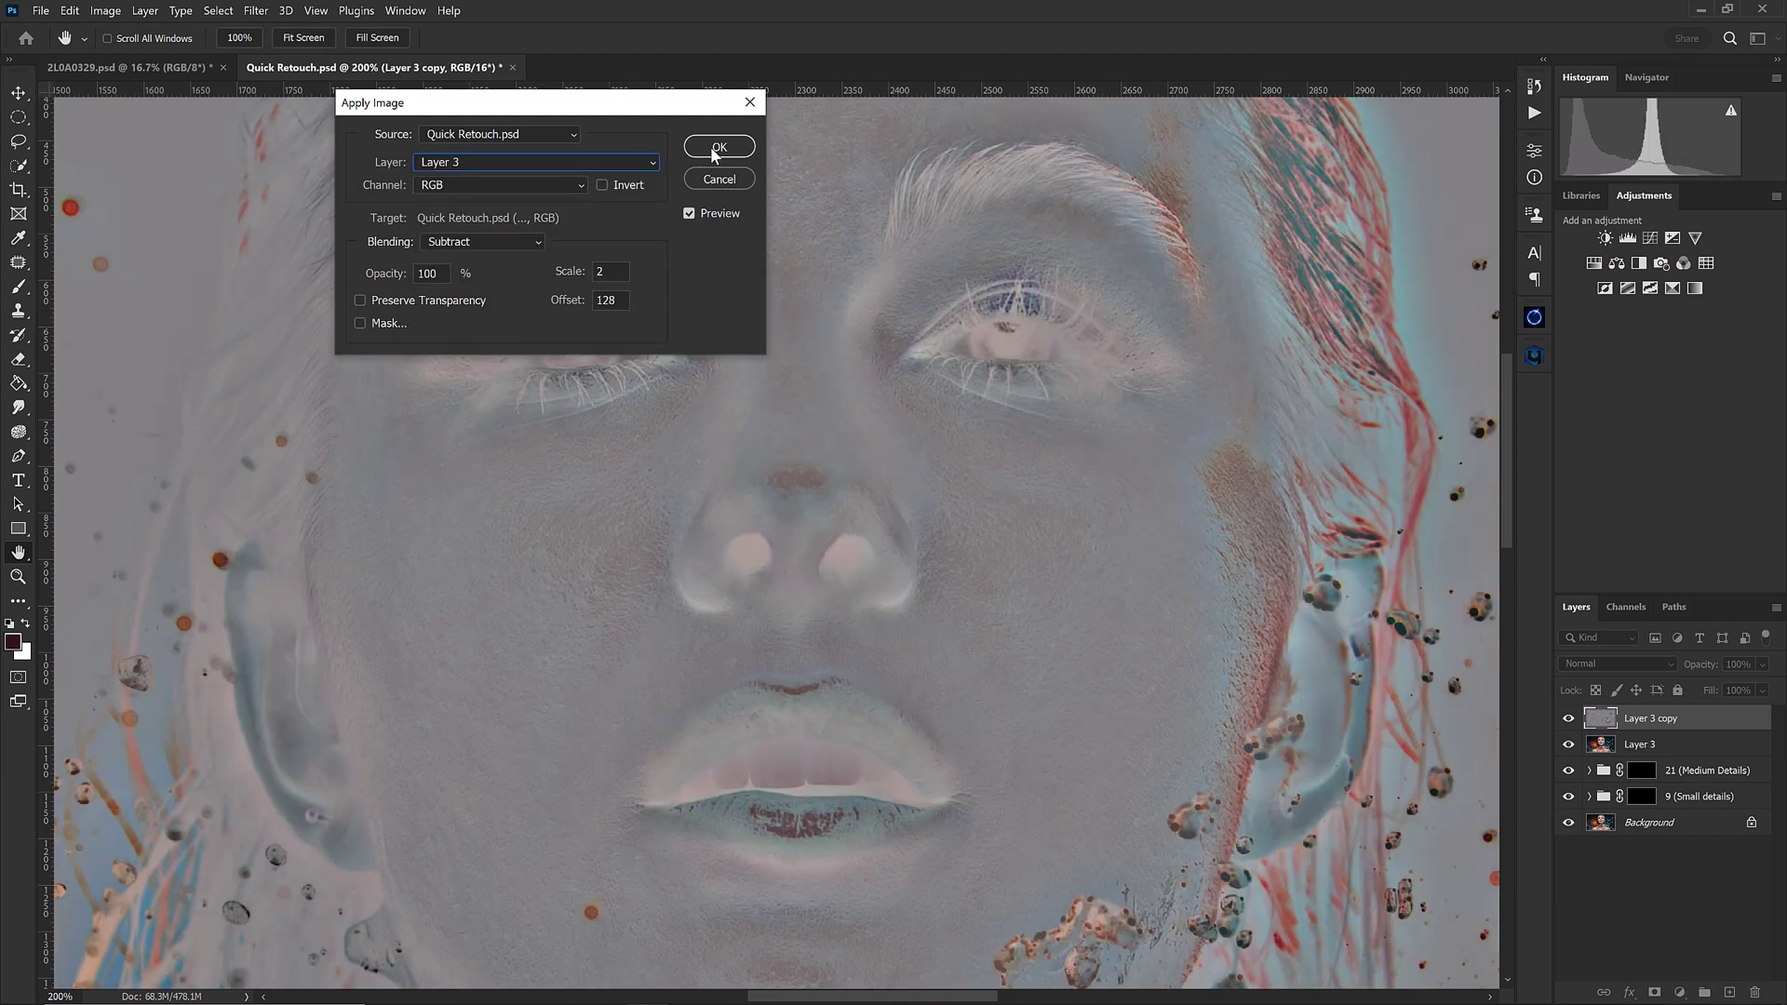
{"action": "left_click", "coordinate": [713, 151]}
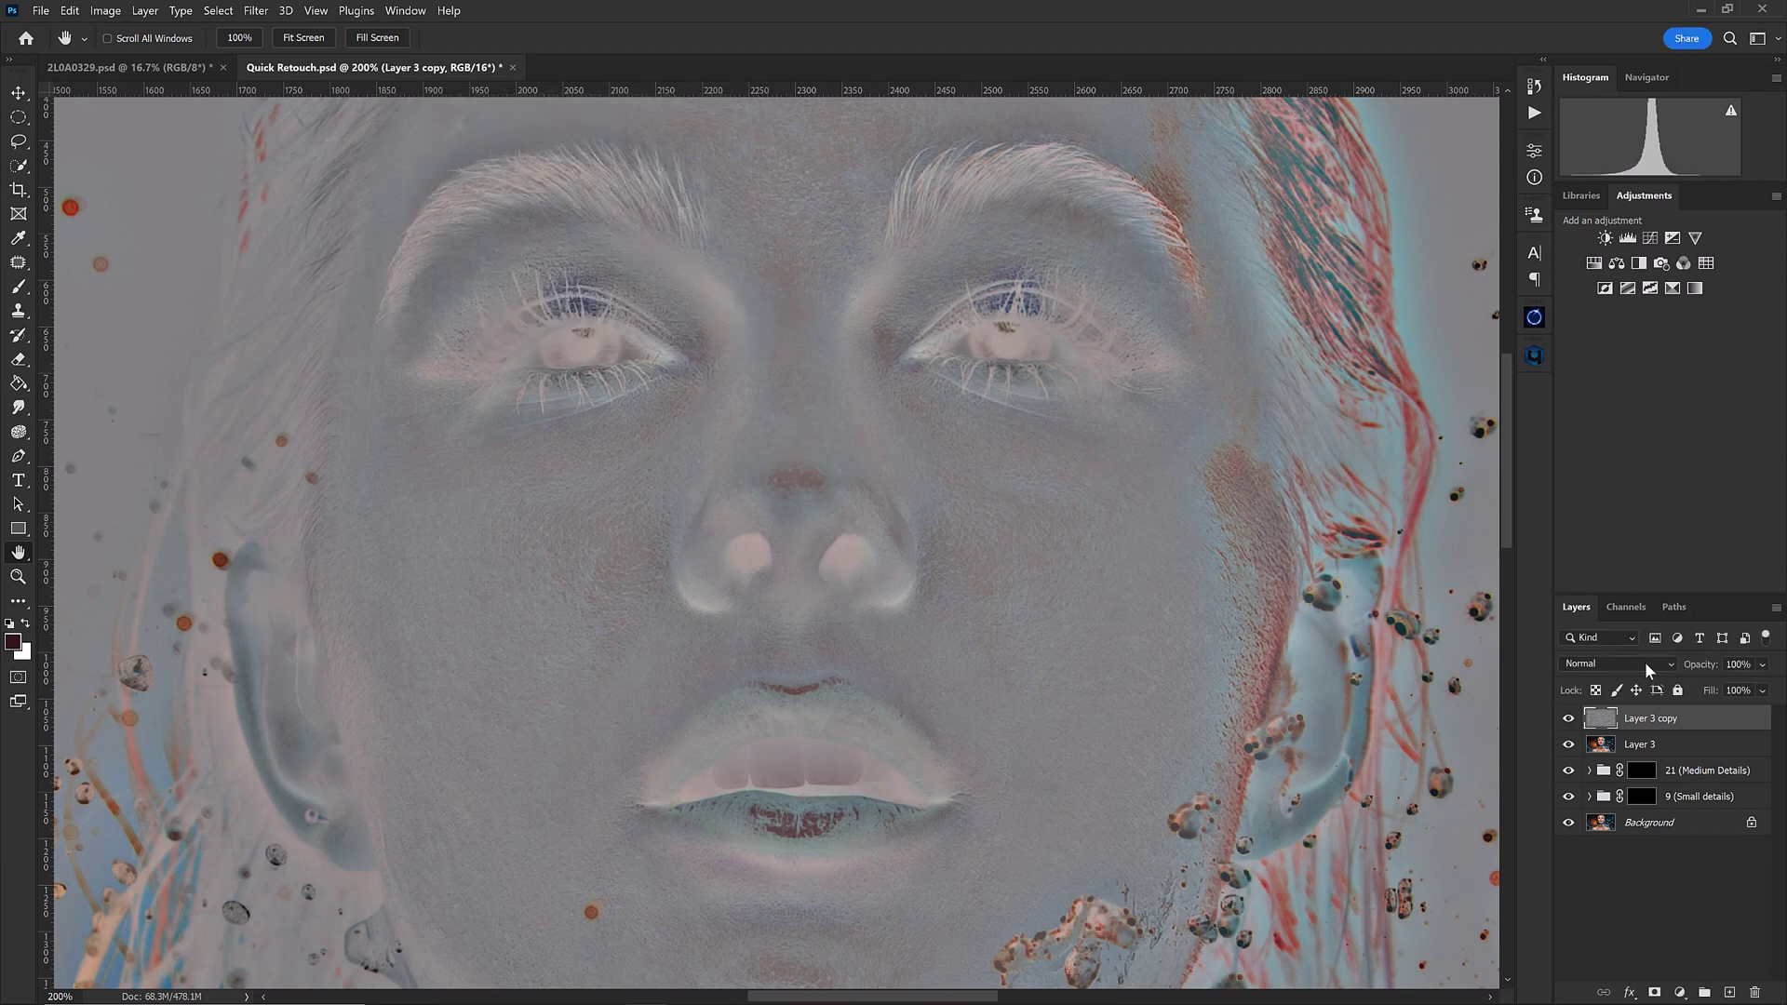
Step: Set the blend mode of Layer 3 copy to Linear Light and apply a 10-pixel Gaussian Blur to it
{"action": "left_click", "coordinate": [1645, 662]}
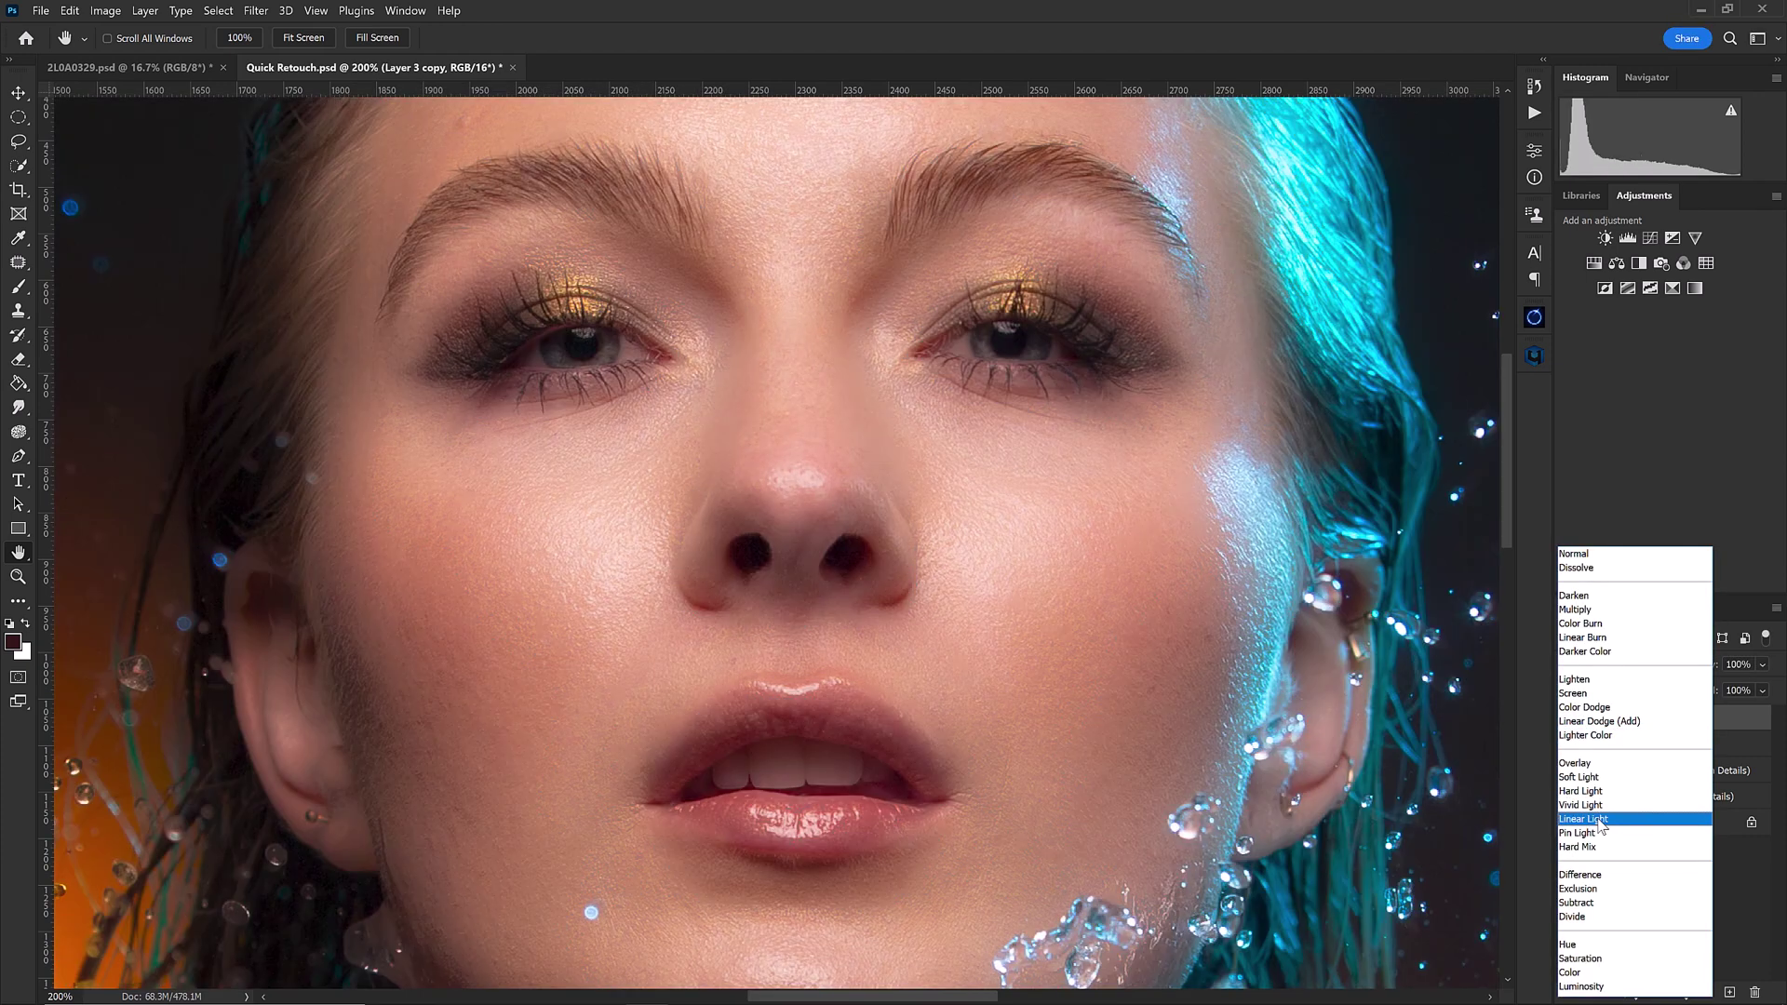
{"action": "left_click", "coordinate": [1600, 819]}
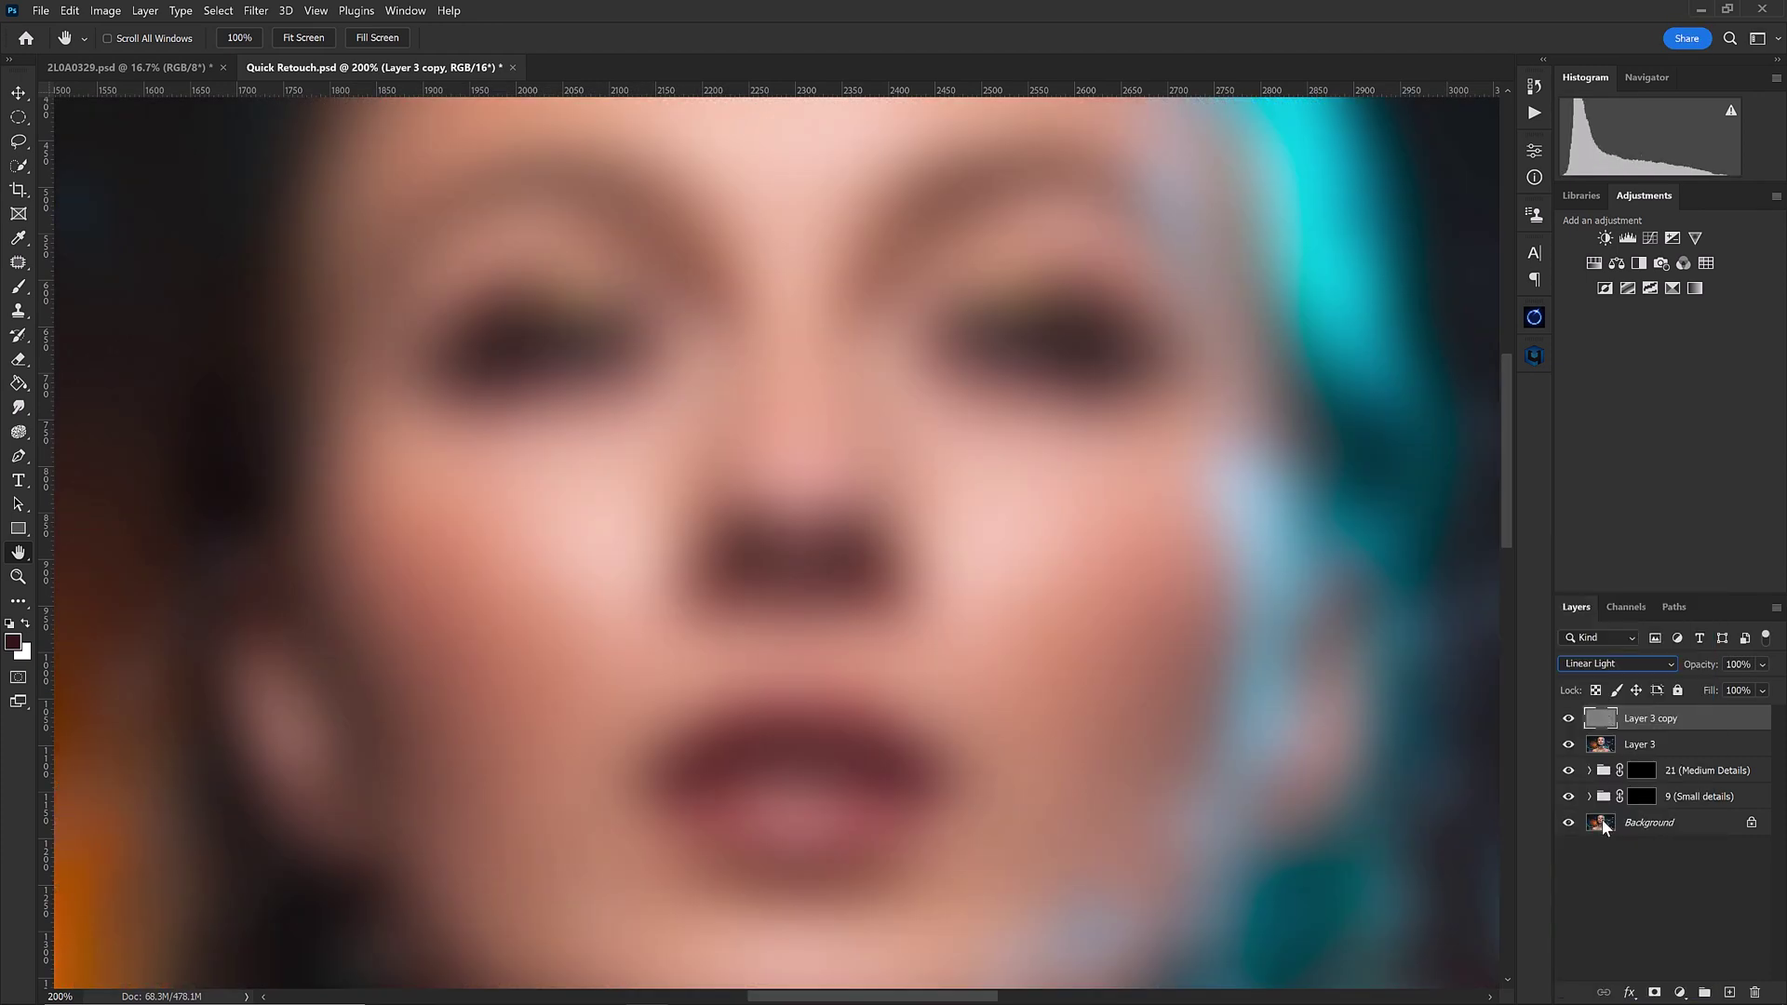
{"action": "left_click", "coordinate": [258, 14]}
{"action": "mouse_move", "coordinate": [339, 231]}
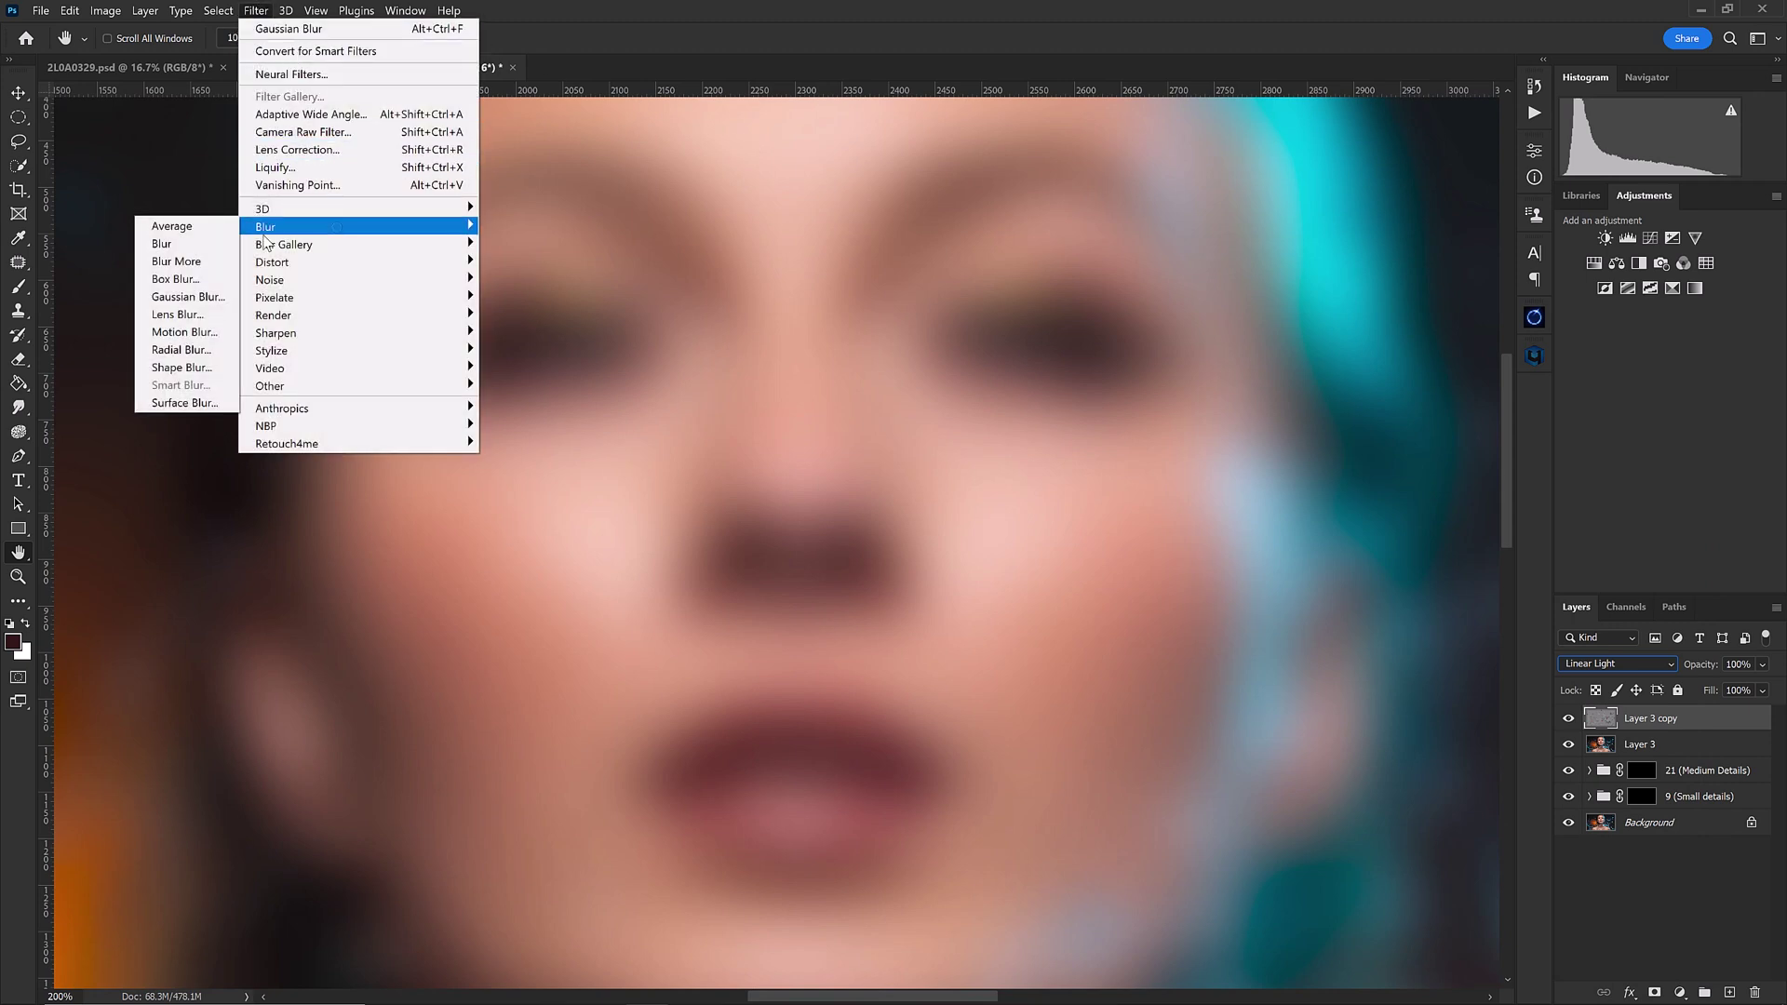
{"action": "left_click", "coordinate": [200, 298]}
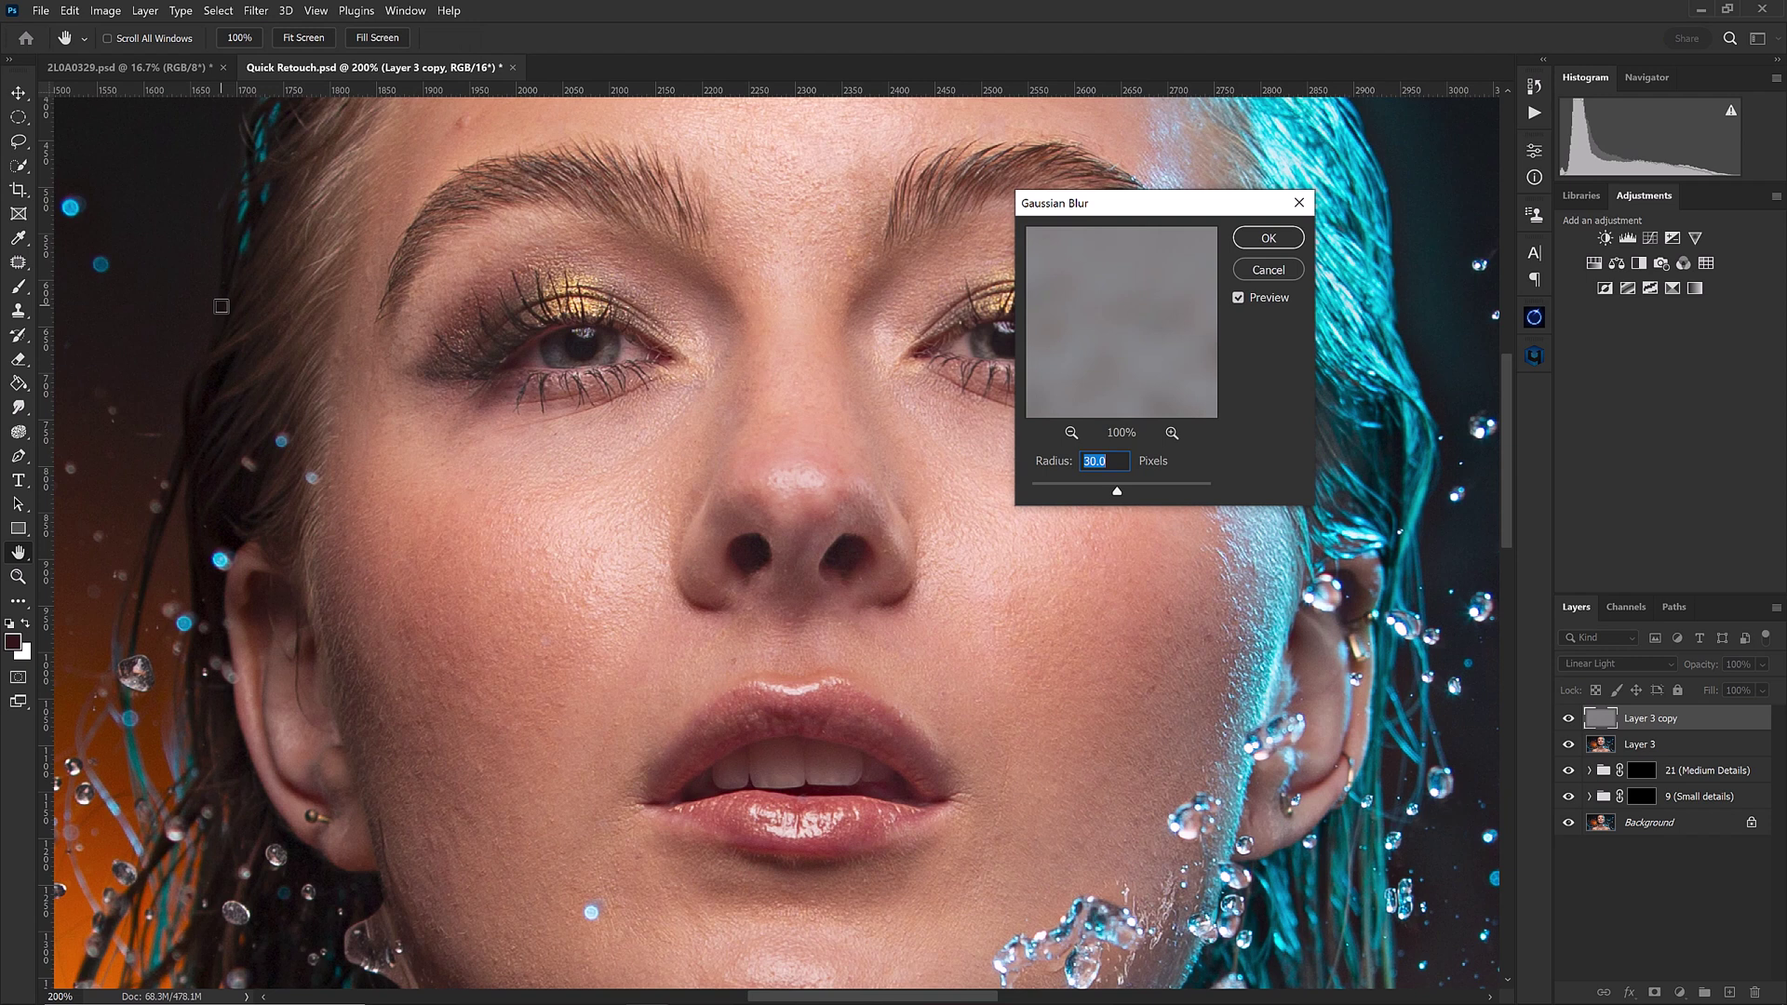
{"action": "type", "text": "10"}
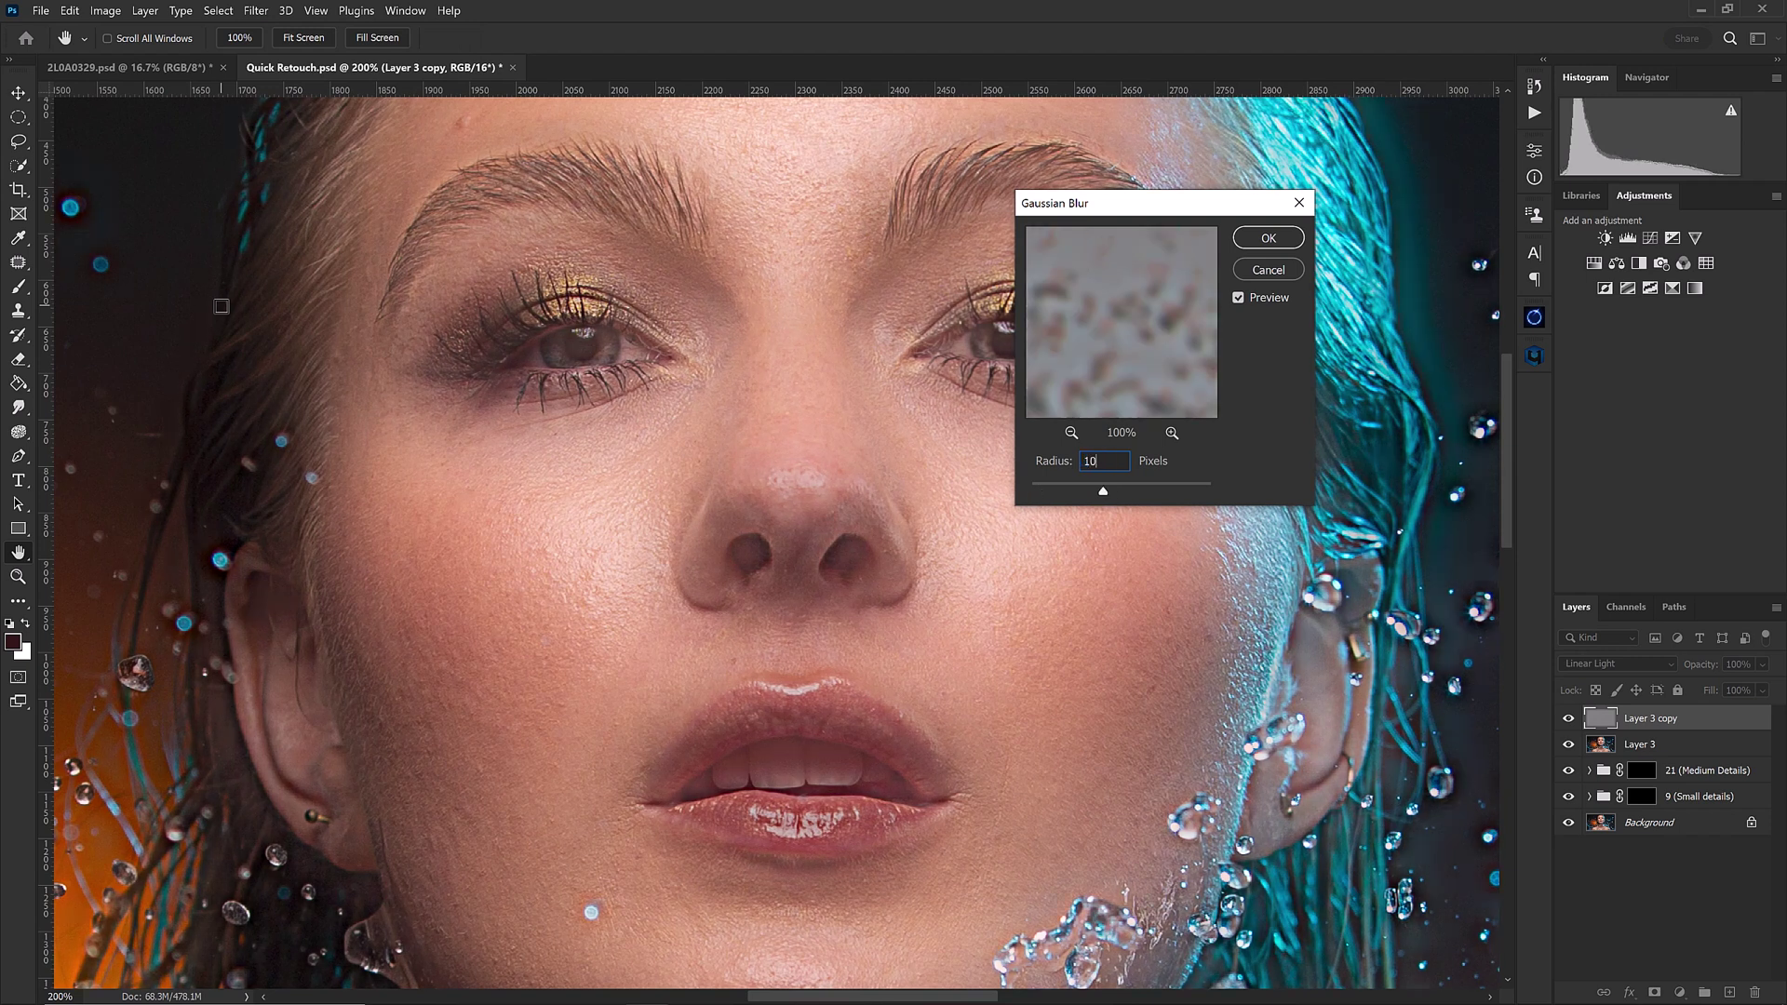
{"action": "left_click", "coordinate": [1300, 202]}
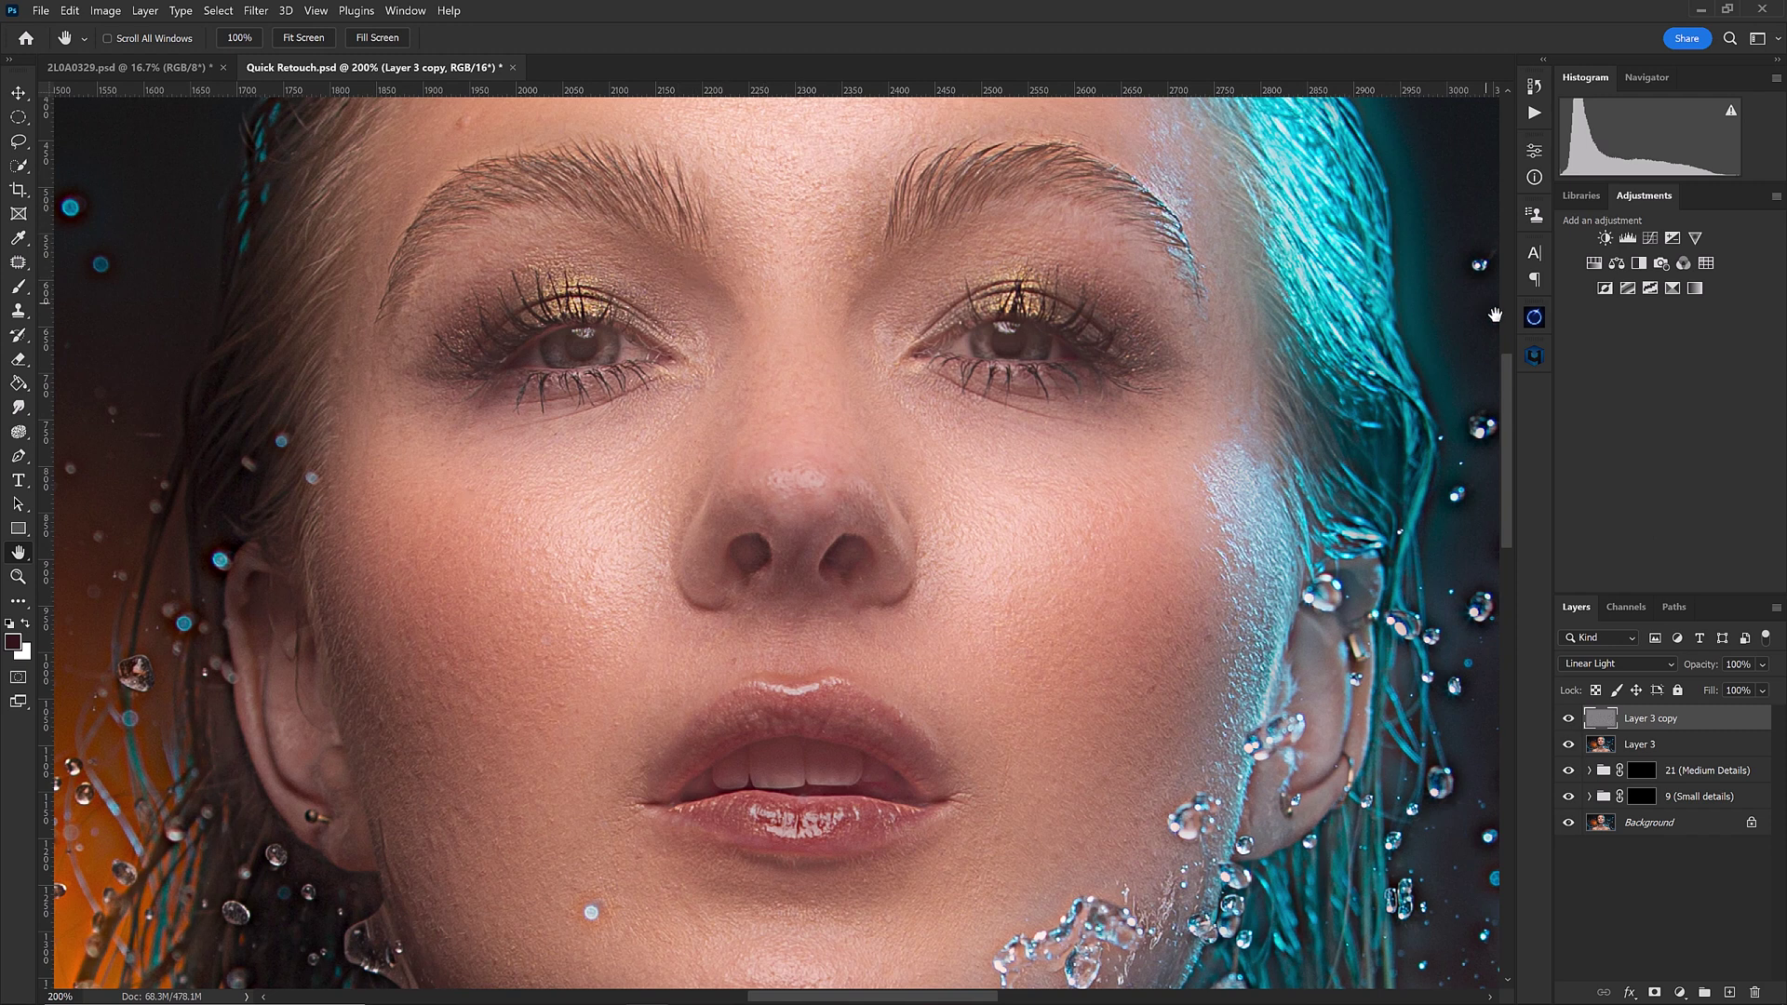
Step: Group Layer 3 and Layer 3 copy as "30 (Large Details)" and hide the group with a black layer mask
{"action": "left_click_drag", "start_coordinate": [1506, 378], "coordinate": [1506, 345]}
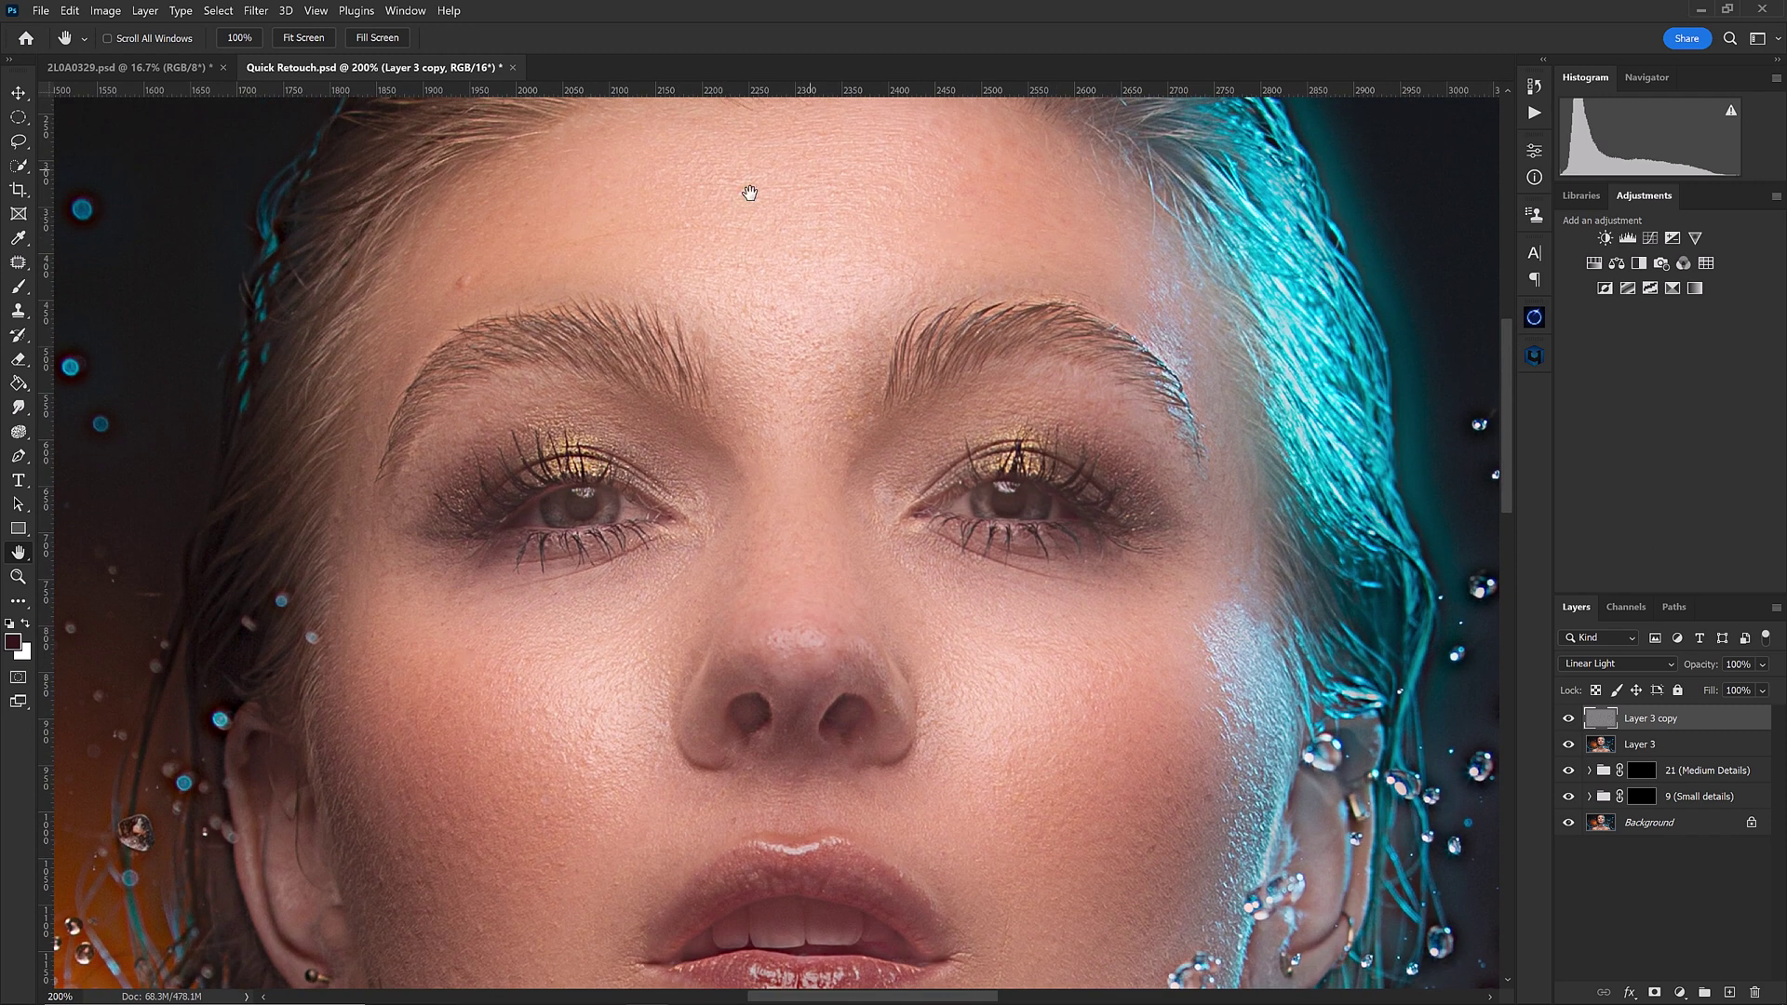
{"action": "left_click_drag", "start_coordinate": [1604, 712], "coordinate": [1685, 750]}
{"action": "left_click", "coordinate": [1679, 750], "text": "ctrl"}
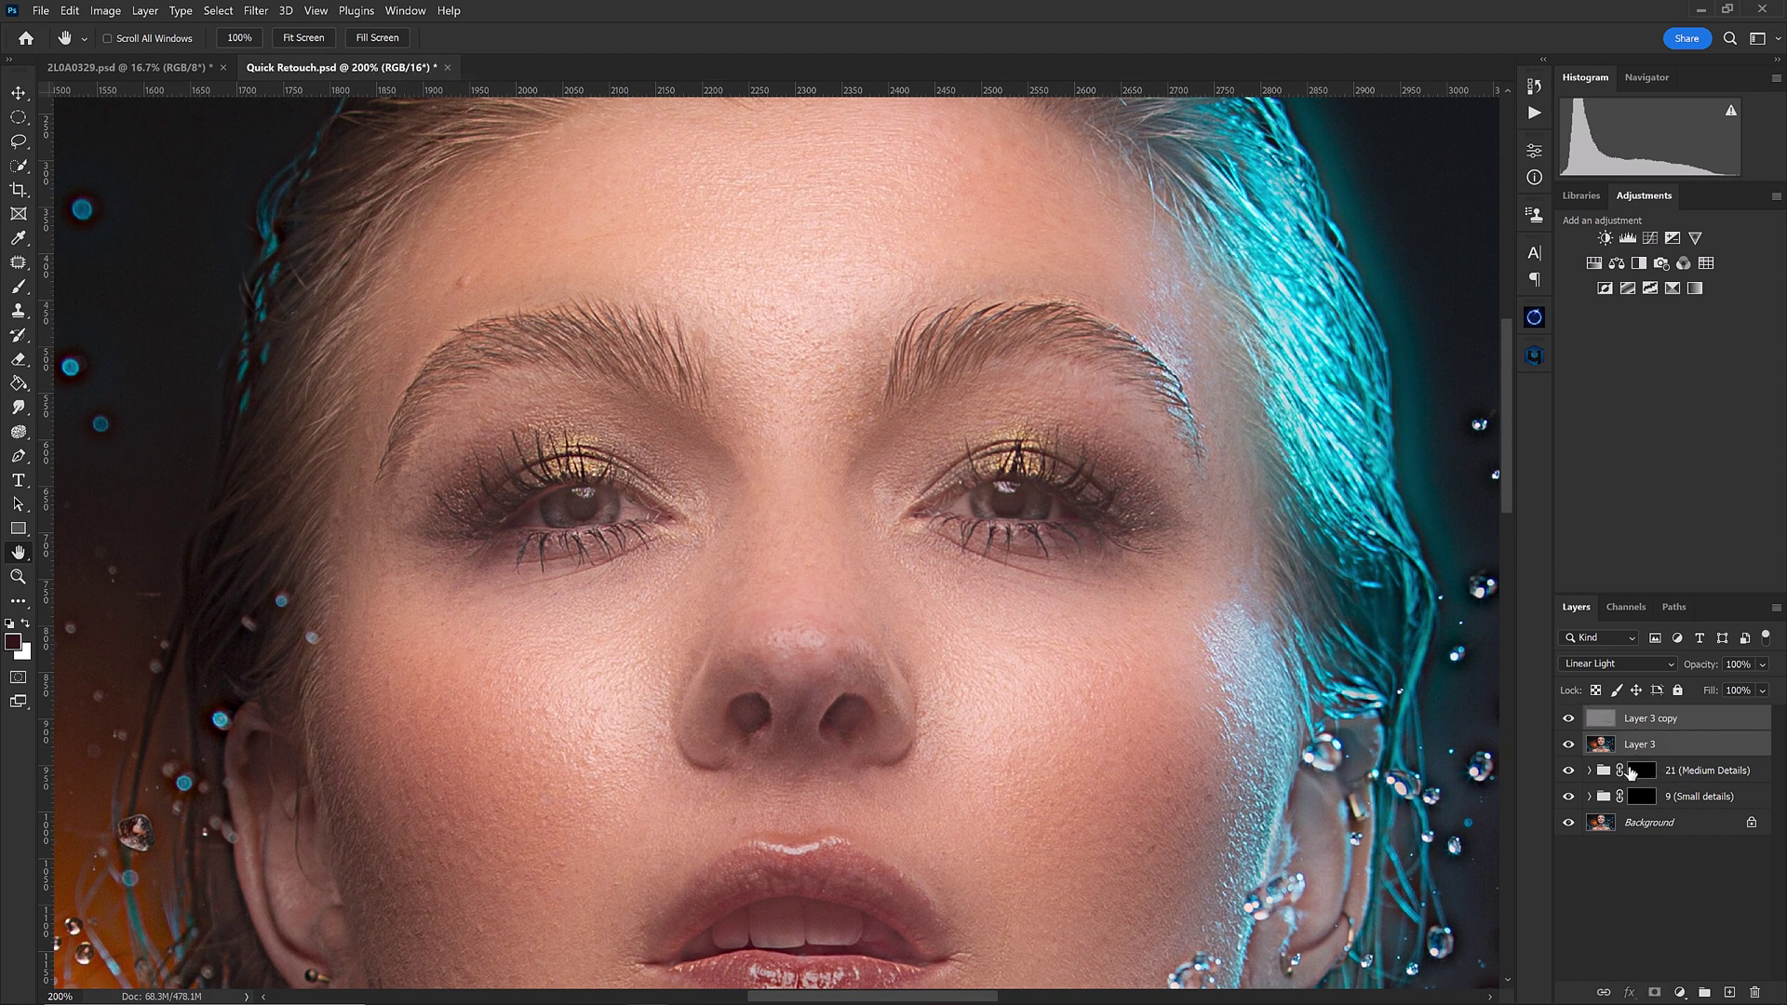
{"action": "key", "text": "ctrl+g"}
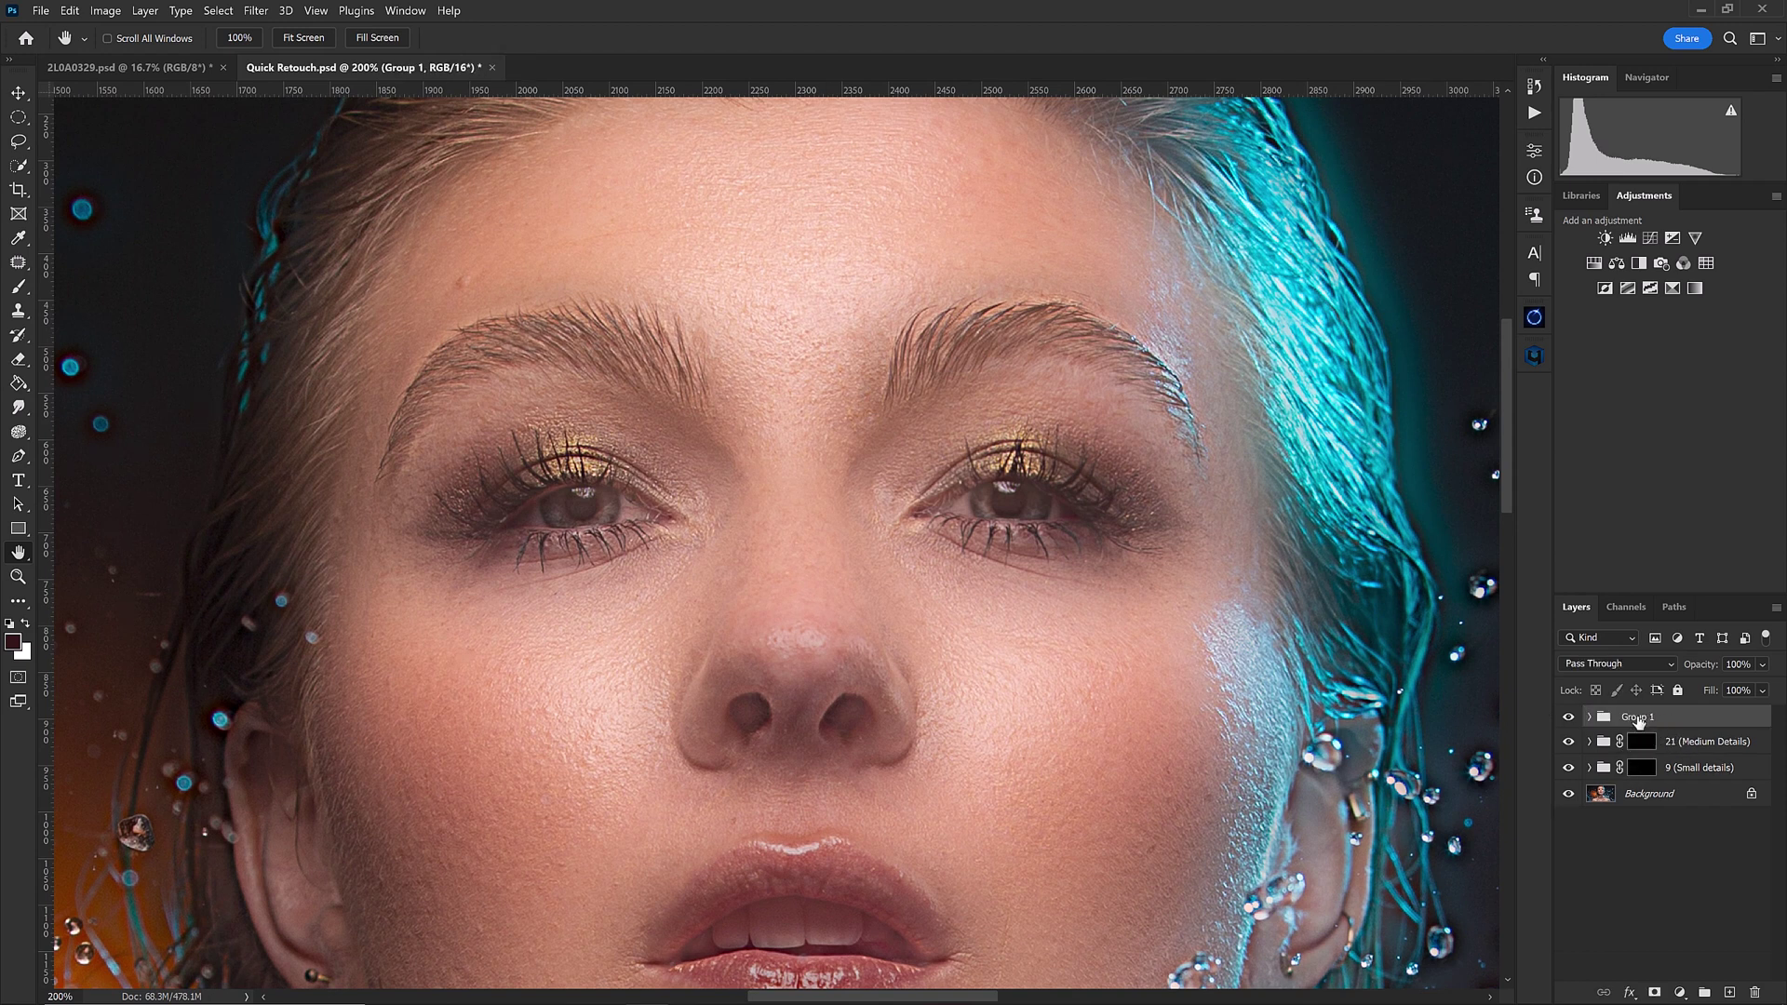
{"action": "double_click", "coordinate": [1636, 717]}
{"action": "type", "text": "30 (Large Details"}
{"action": "key", "text": "Return"}
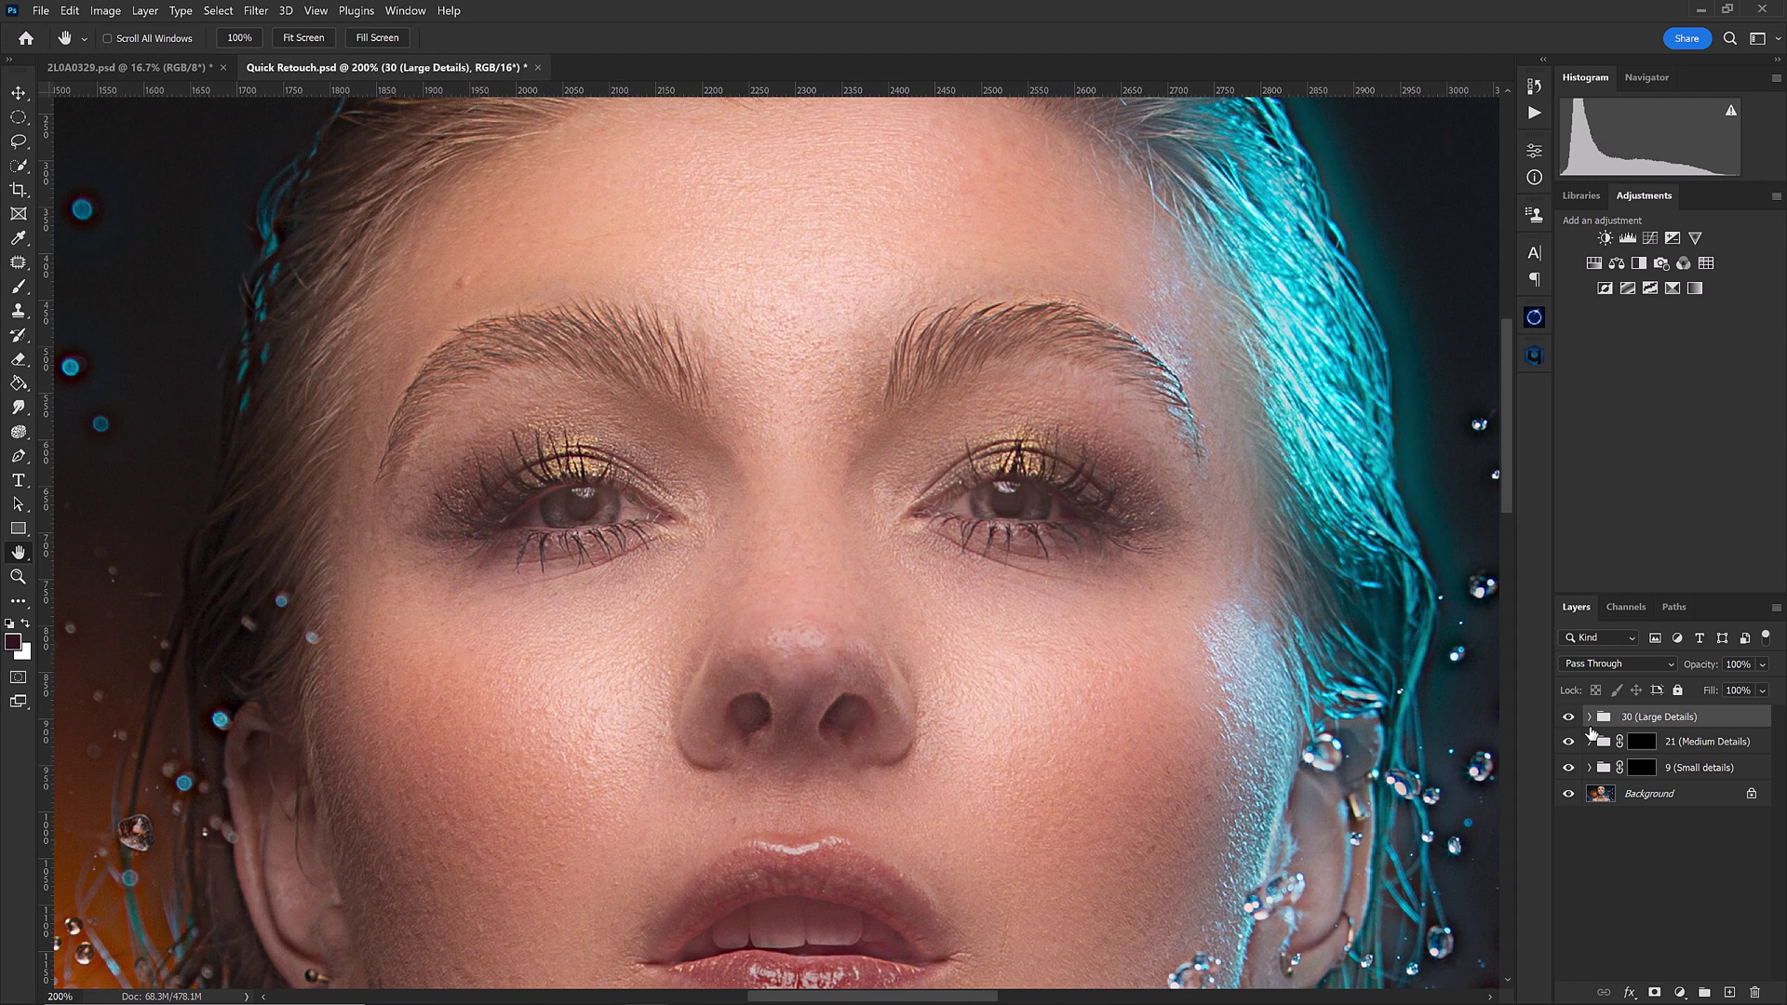
{"action": "left_click", "coordinate": [1655, 992], "text": "alt"}
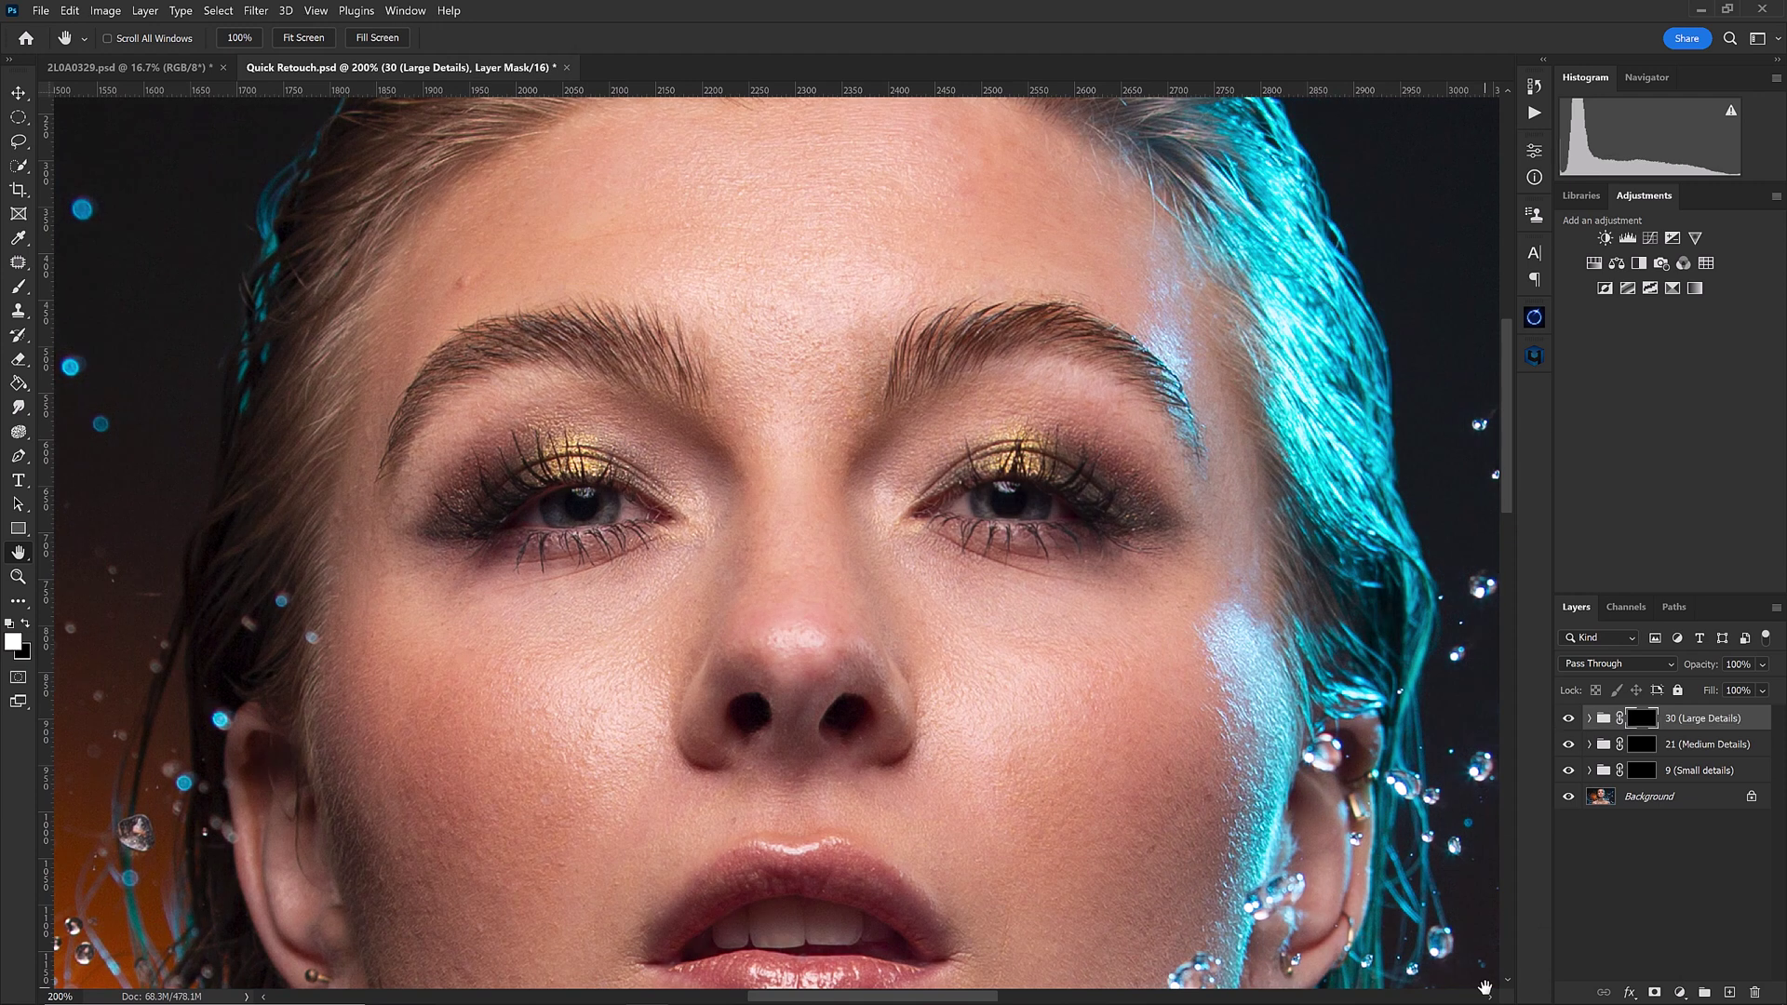
Step: Paint white on the 9 (Small details) group mask over the cheeks and the skin around the mouth with a 70-pixel brush
{"action": "left_click_drag", "start_coordinate": [1506, 493], "coordinate": [1487, 540]}
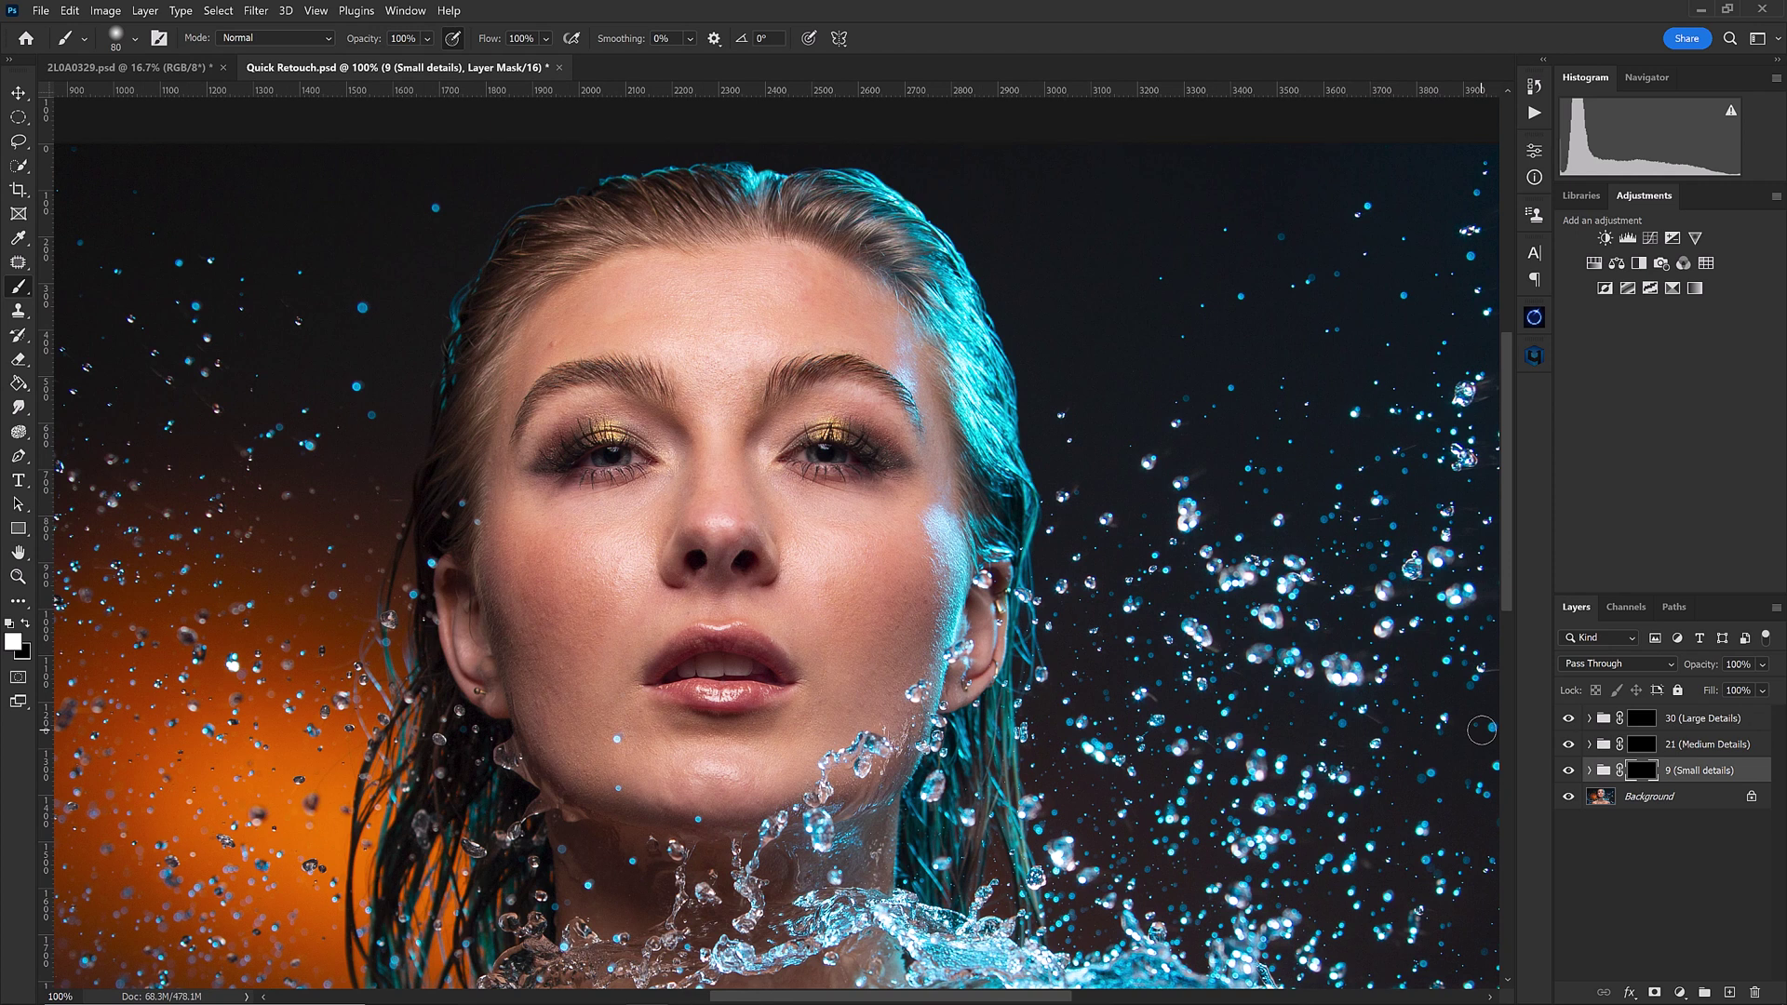
{"action": "key", "text": "ctrl+plus"}
{"action": "key", "text": "h"}
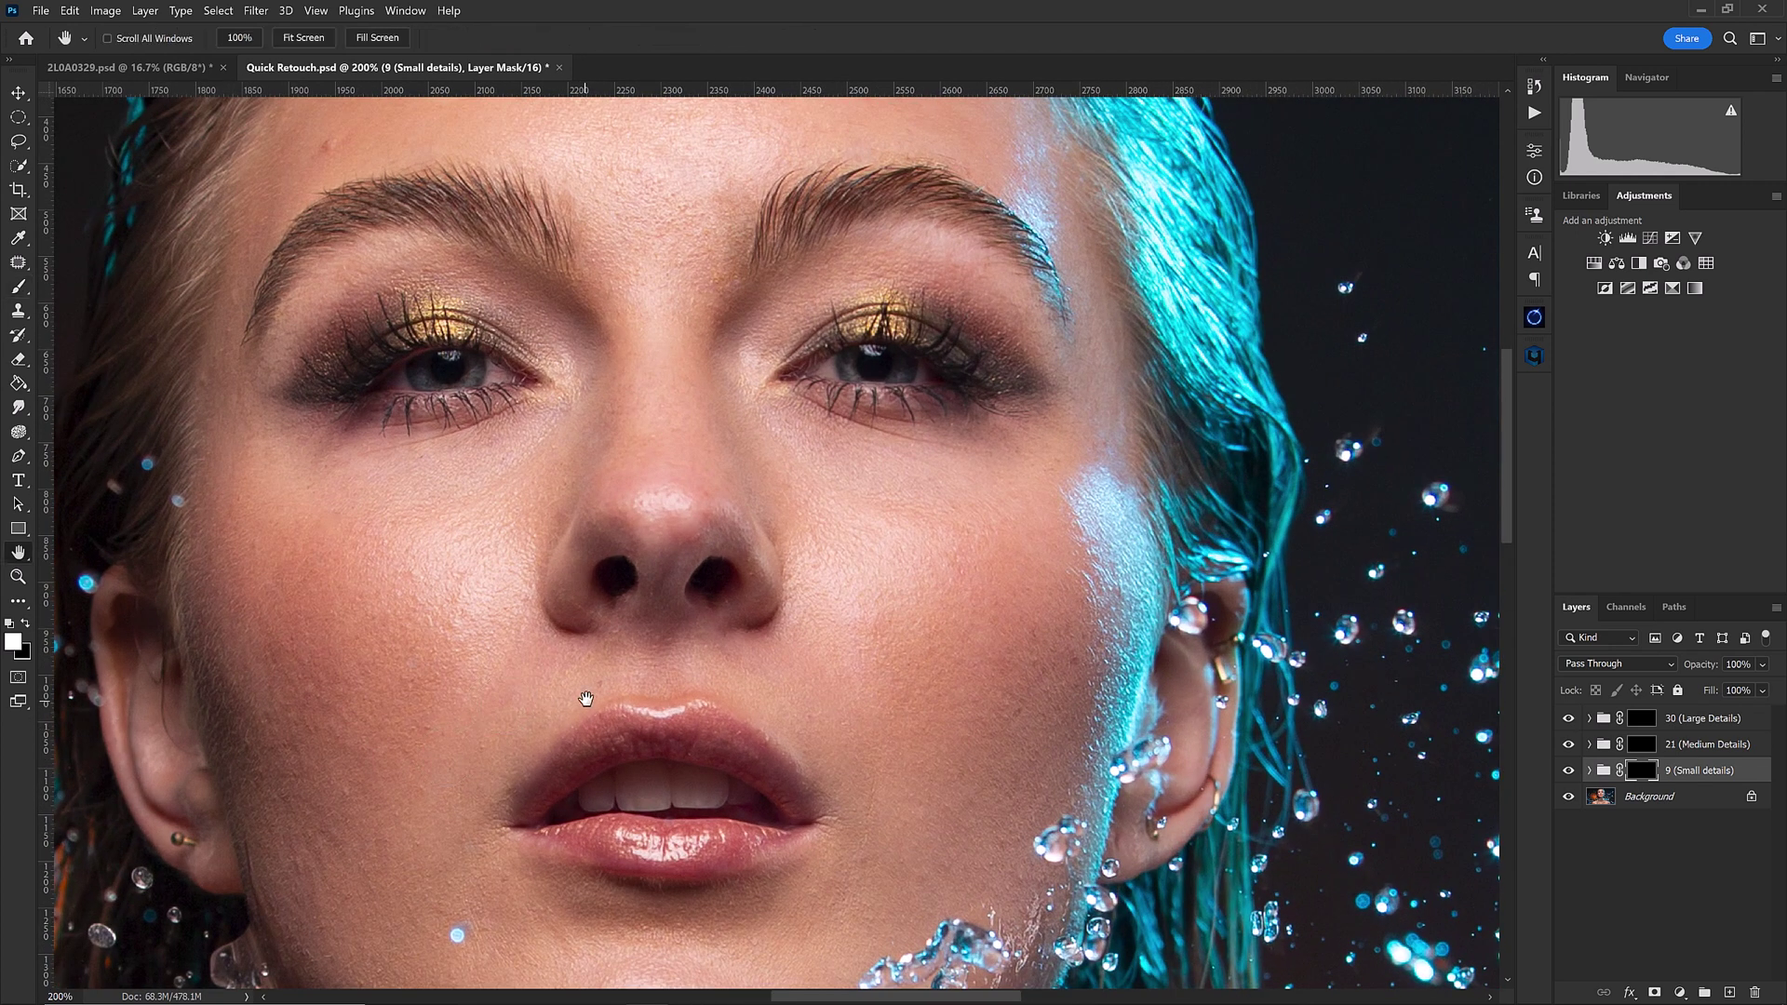
{"action": "left_click_drag", "start_coordinate": [683, 695], "coordinate": [761, 488]}
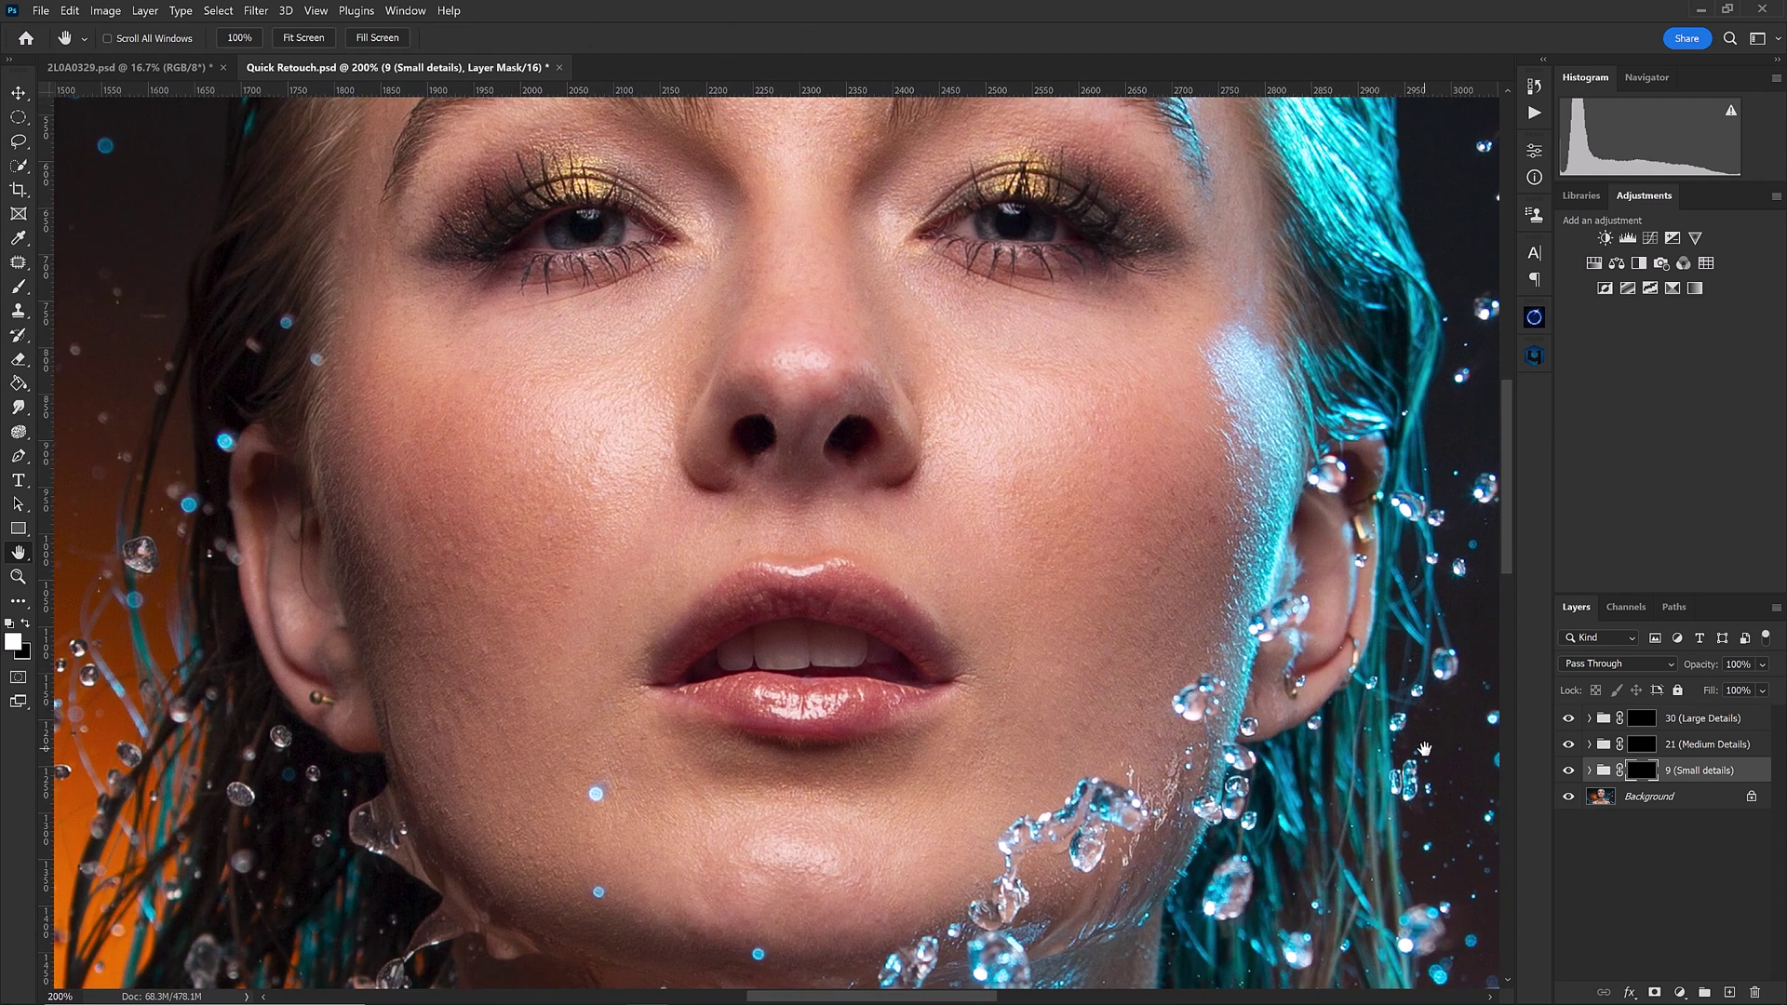
{"action": "key", "text": "b"}
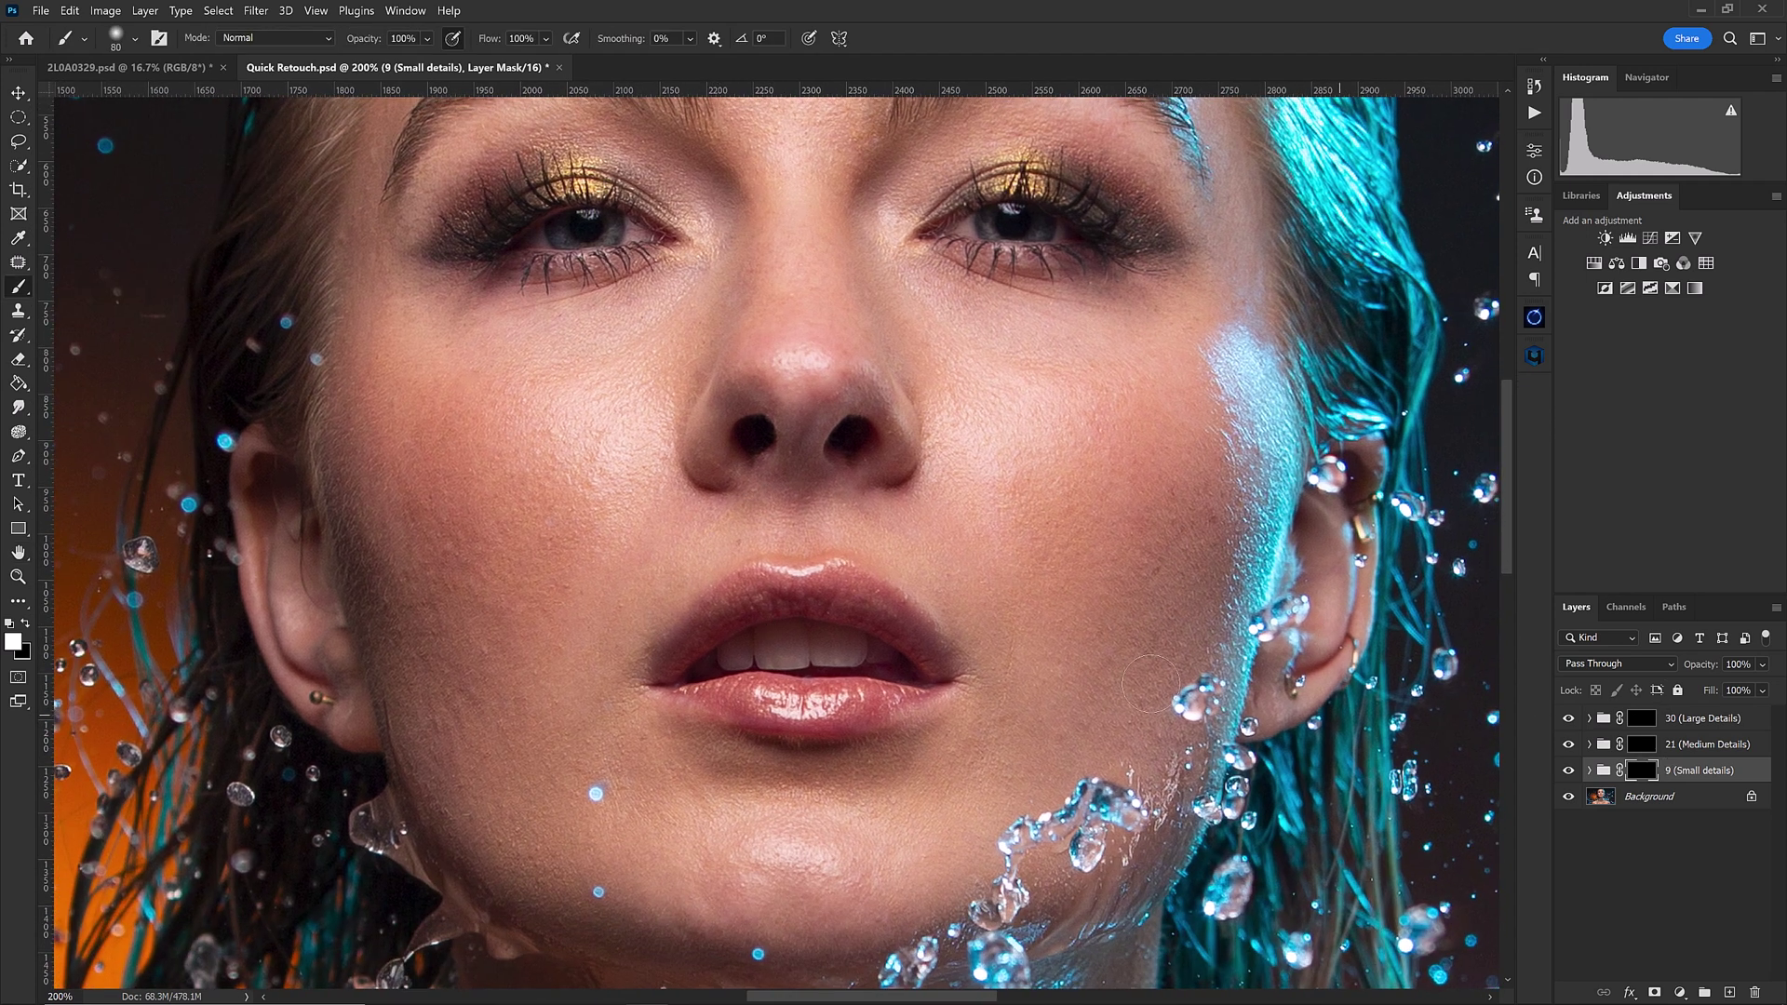
{"action": "key", "text": "bracketright"}
{"action": "key", "text": "bracketleft"}
{"action": "key", "text": "bracketleft"}
{"action": "key", "text": "bracketleft"}
{"action": "key", "text": "bracketleft"}
Step: Compare the skin with and without the 9 (Small details) smoothing, checking the pore texture up close
{"action": "left_click", "coordinate": [1568, 771]}
{"action": "left_click", "coordinate": [1568, 771]}
{"action": "key", "text": "ctrl+plus"}
{"action": "left_click", "coordinate": [1568, 770]}
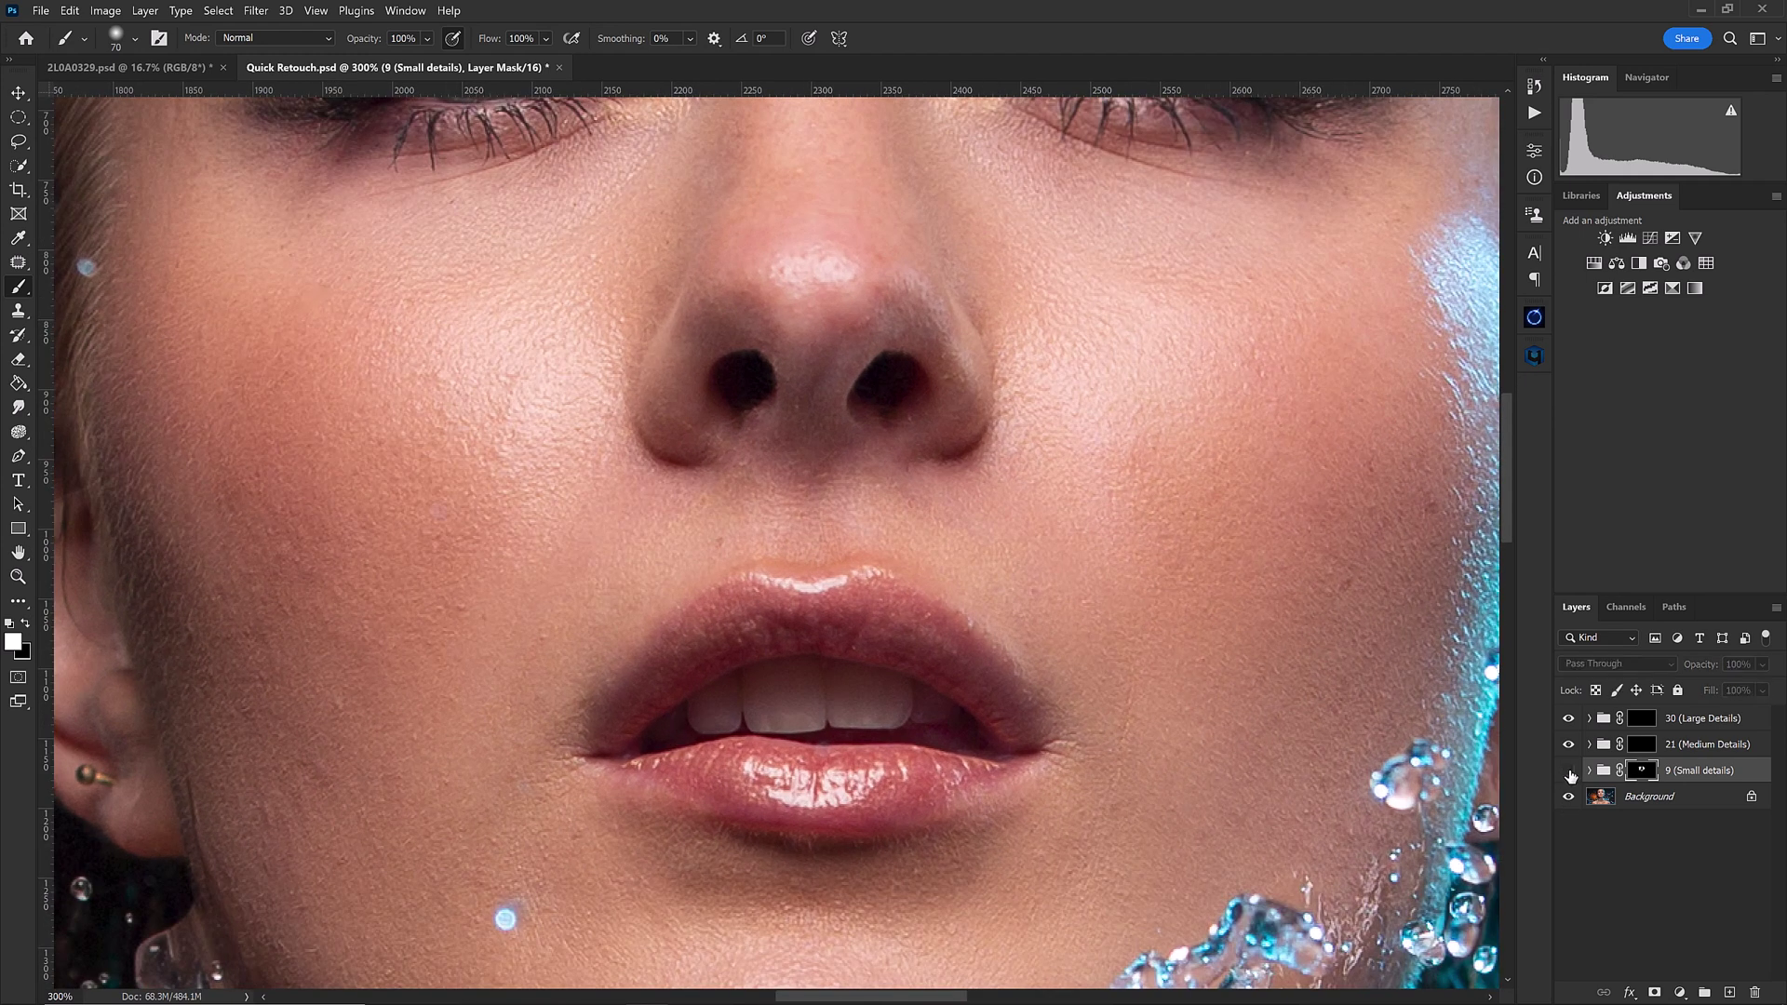
{"action": "left_click", "coordinate": [1569, 771]}
{"action": "left_click", "coordinate": [1568, 771]}
{"action": "left_click", "coordinate": [1569, 771]}
{"action": "left_click", "coordinate": [1569, 771]}
{"action": "left_click", "coordinate": [1569, 770]}
{"action": "key", "text": "ctrl+minus"}
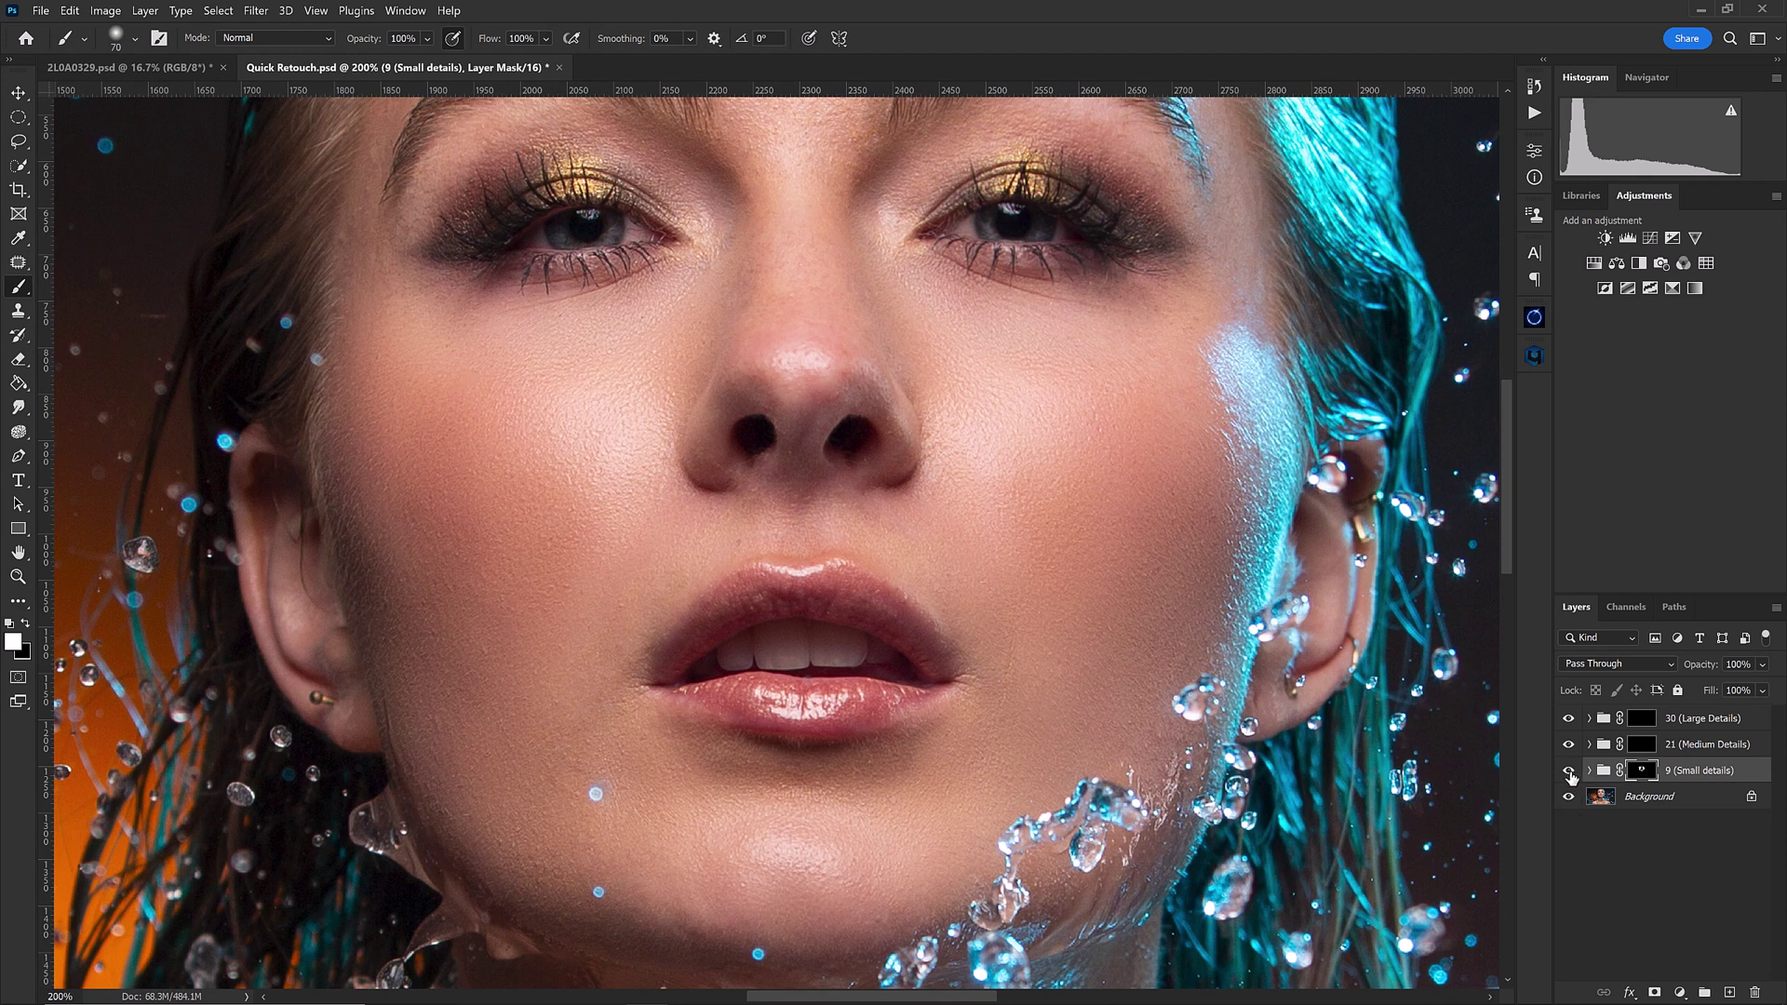
Step: Hide the 9 (Small details) group and try painting white on the 21 (Medium Details) mask over the cheeks and chin with a 125-pixel brush
{"action": "left_click", "coordinate": [1569, 772]}
{"action": "left_click", "coordinate": [1643, 747]}
{"action": "key", "text": "bracketright"}
{"action": "key", "text": "bracketright"}
{"action": "key", "text": "bracketright"}
{"action": "key", "text": "bracketright"}
{"action": "key", "text": "bracketright"}
{"action": "key", "text": "bracketright"}
{"action": "key", "text": "bracketright"}
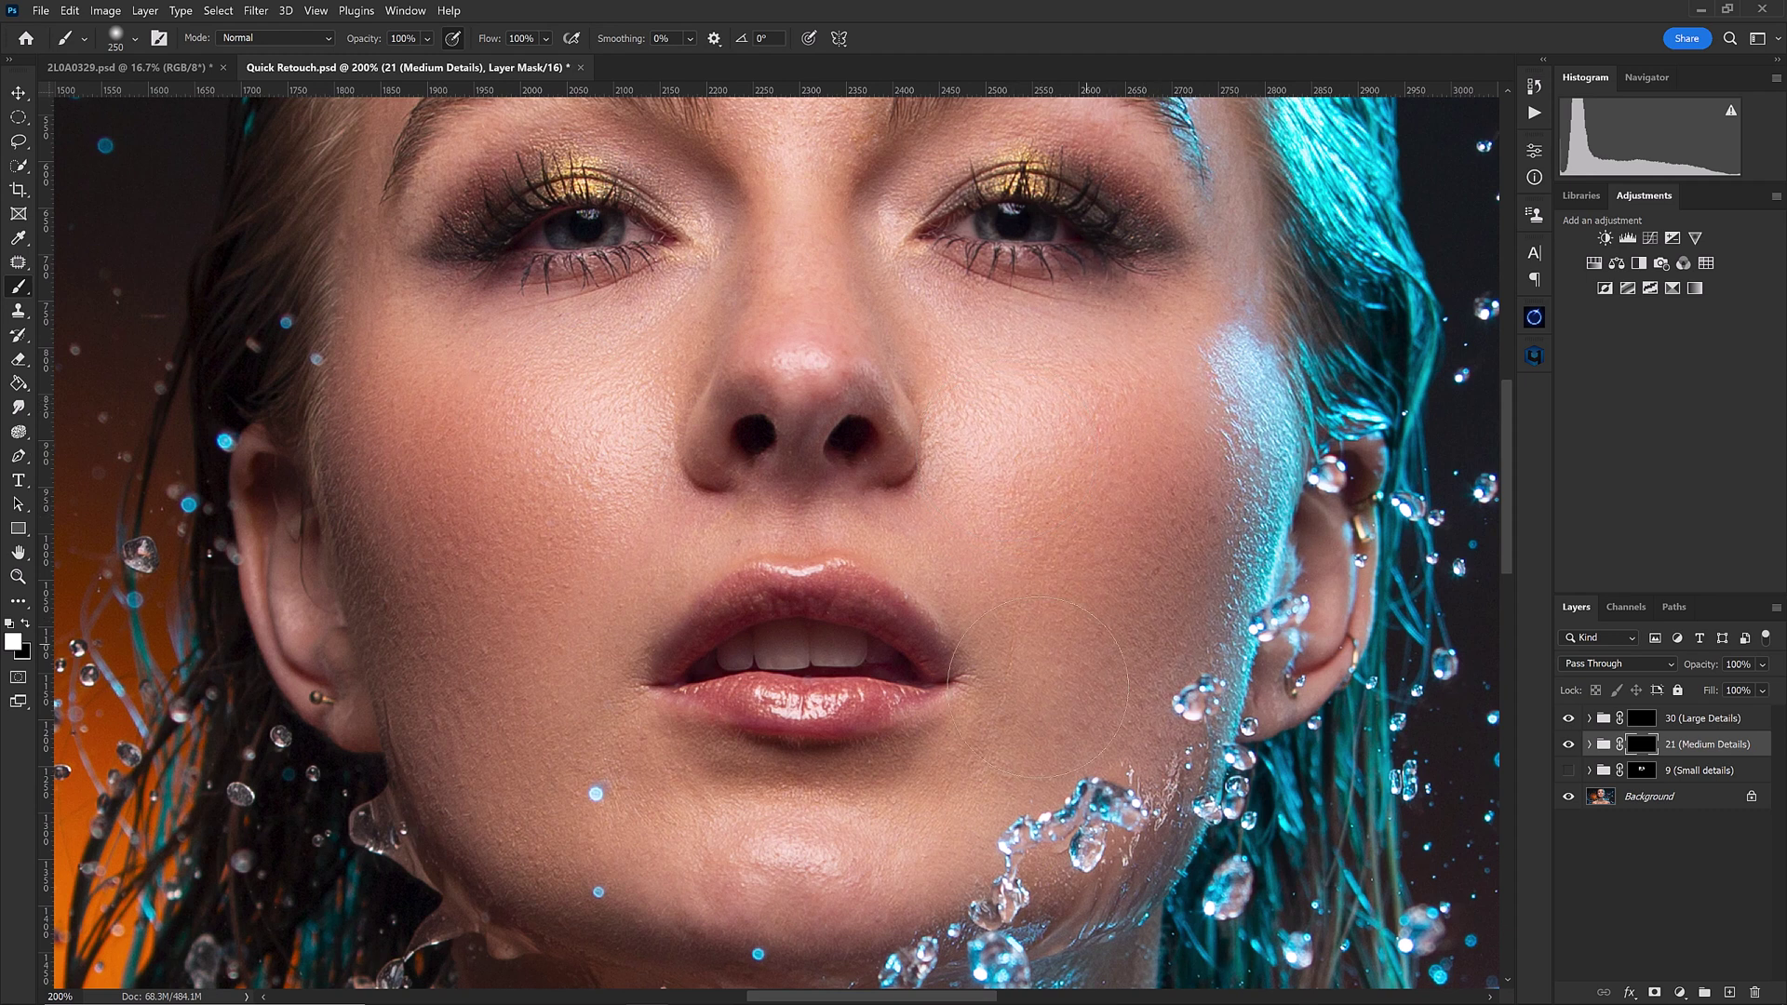
{"action": "key", "text": "bracketleft"}
{"action": "key", "text": "bracketleft"}
{"action": "key", "text": "bracketleft"}
{"action": "key", "text": "bracketleft"}
{"action": "key", "text": "bracketleft"}
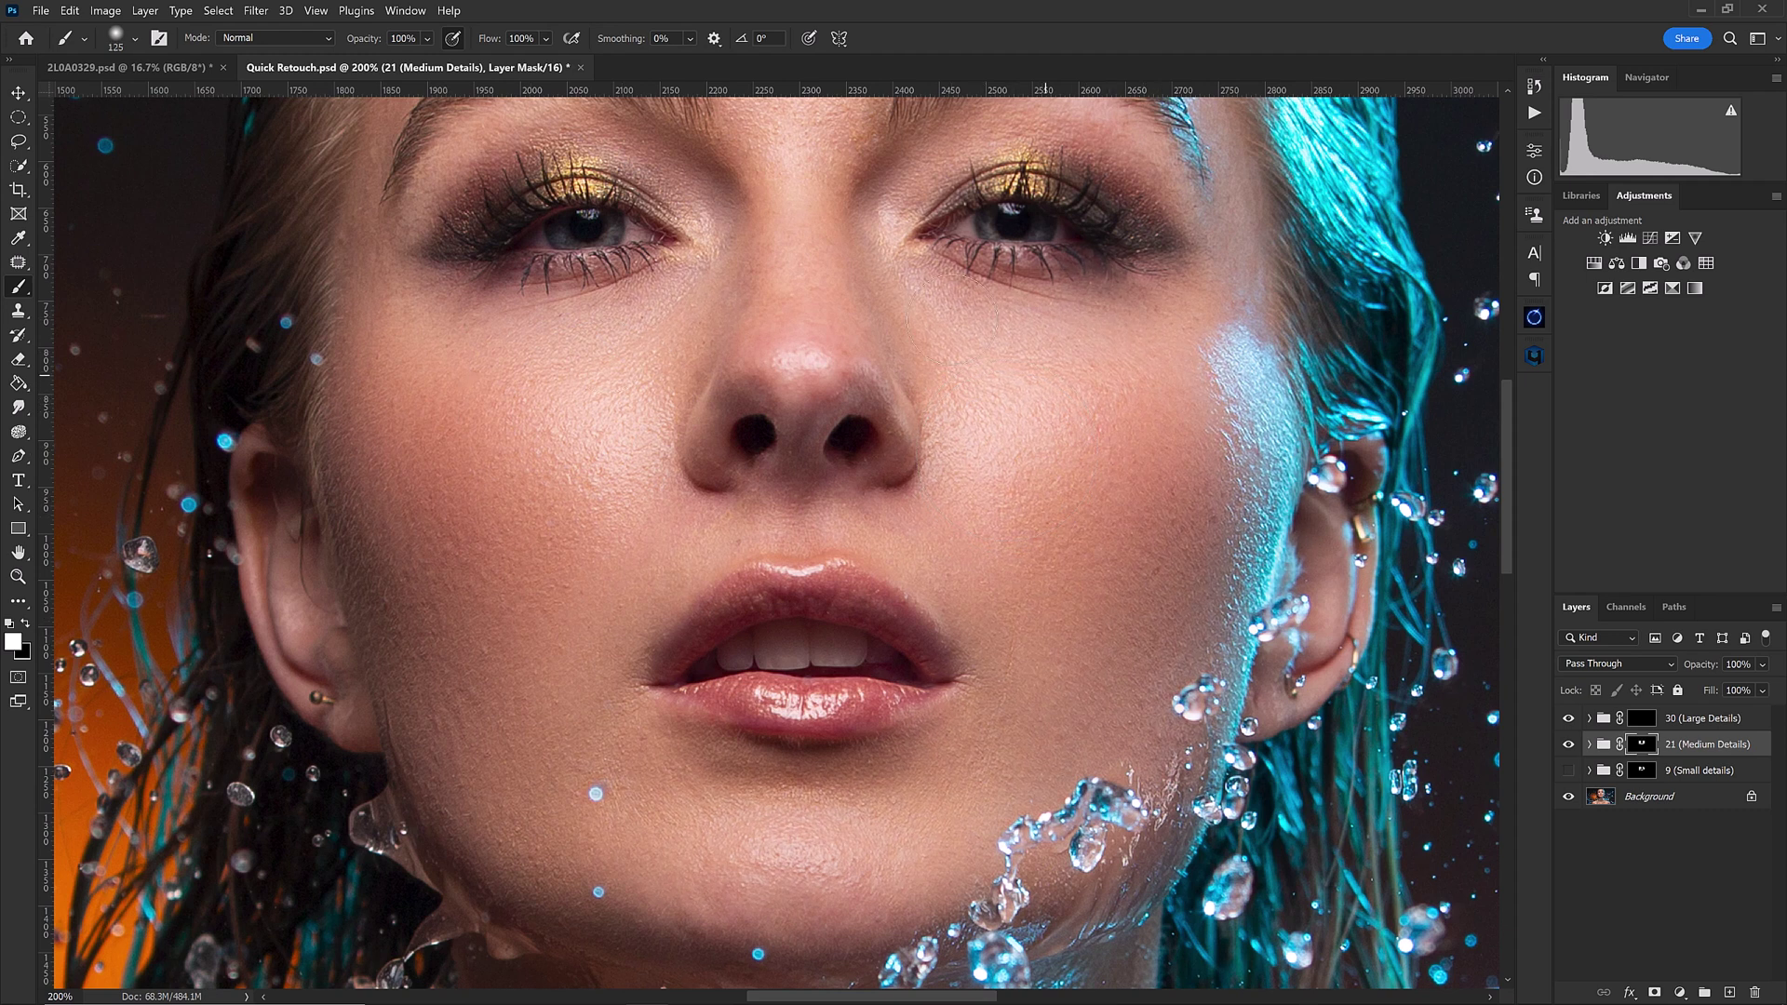
Step: Compare the face with and without the 21 (Medium Details) smoothing while the 9 (Small details) group is hidden
{"action": "left_click", "coordinate": [1569, 747]}
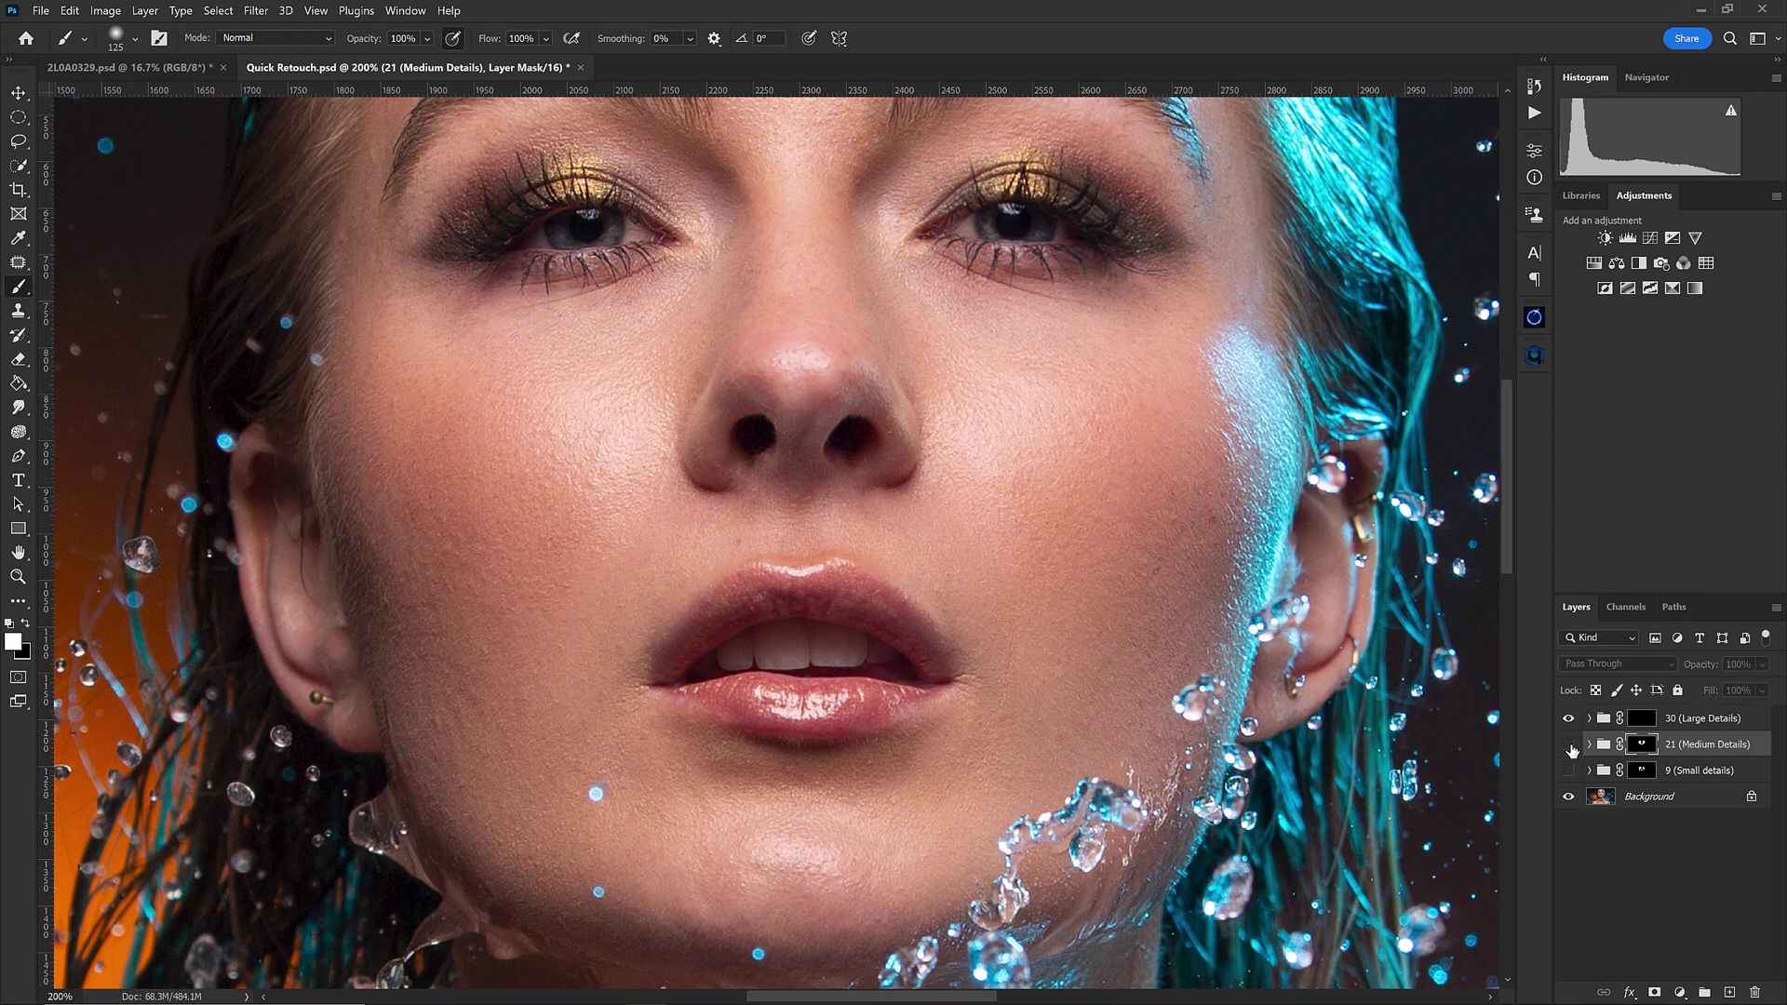
{"action": "left_click", "coordinate": [1570, 747]}
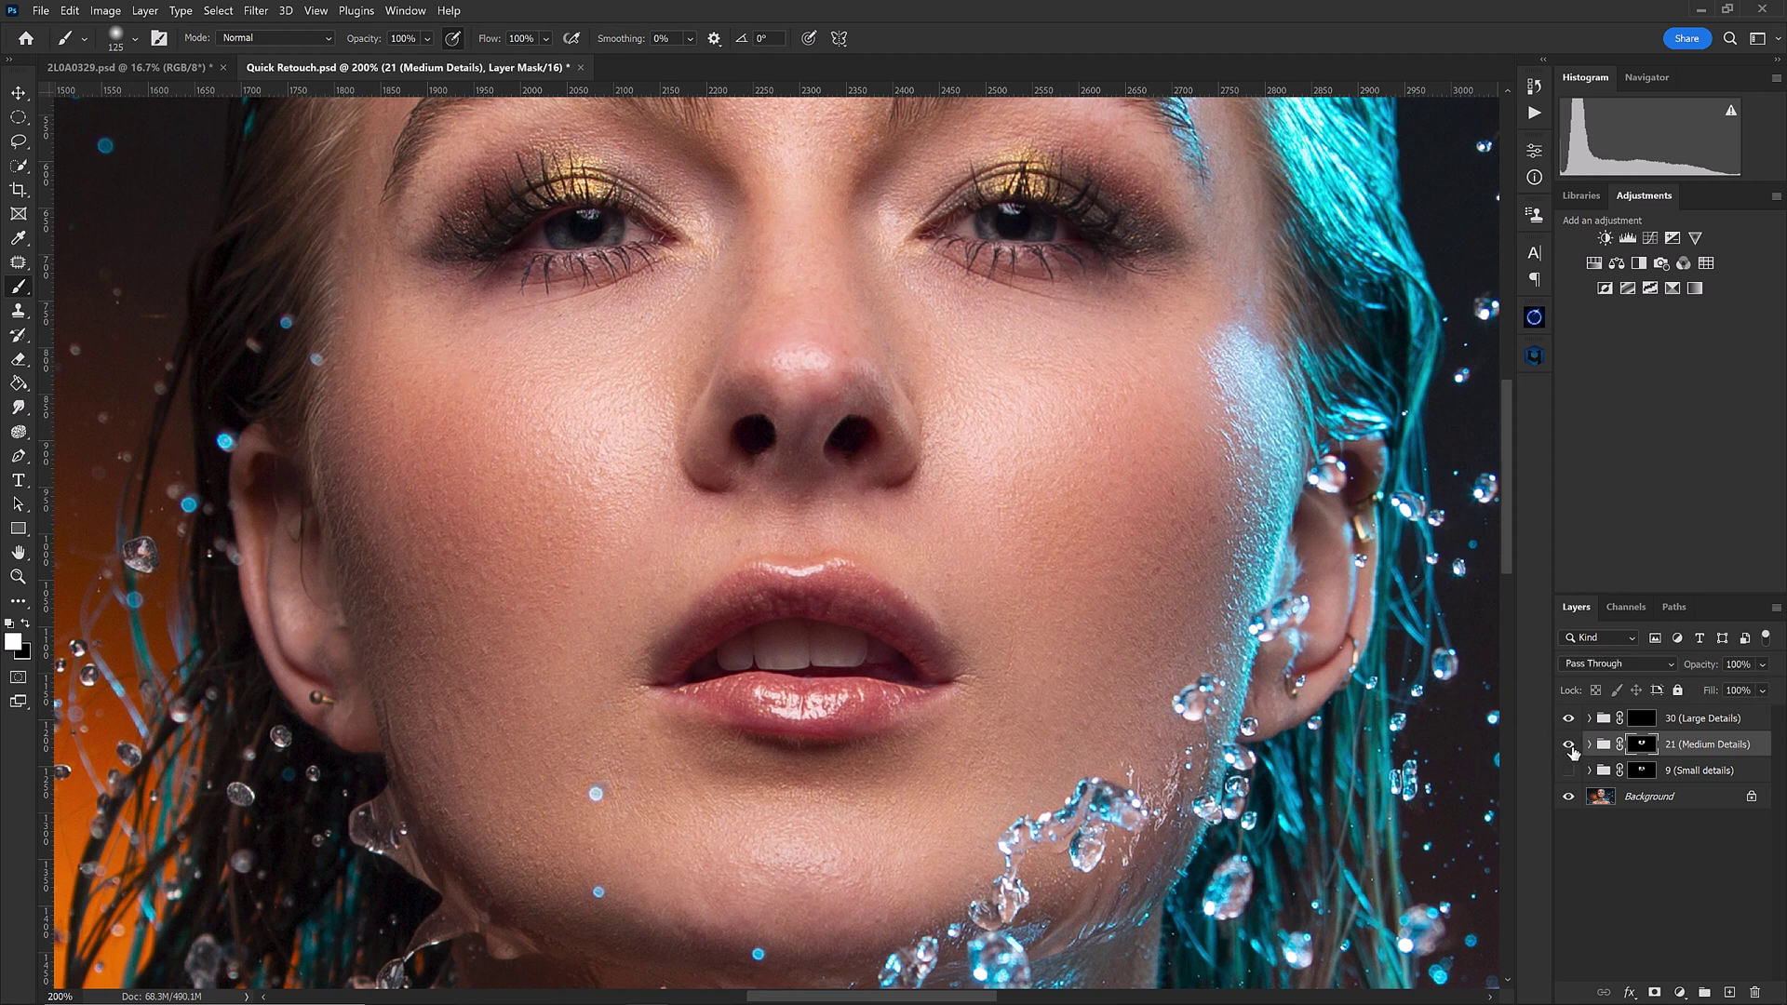
{"action": "left_click", "coordinate": [1570, 747]}
{"action": "left_click", "coordinate": [1570, 746]}
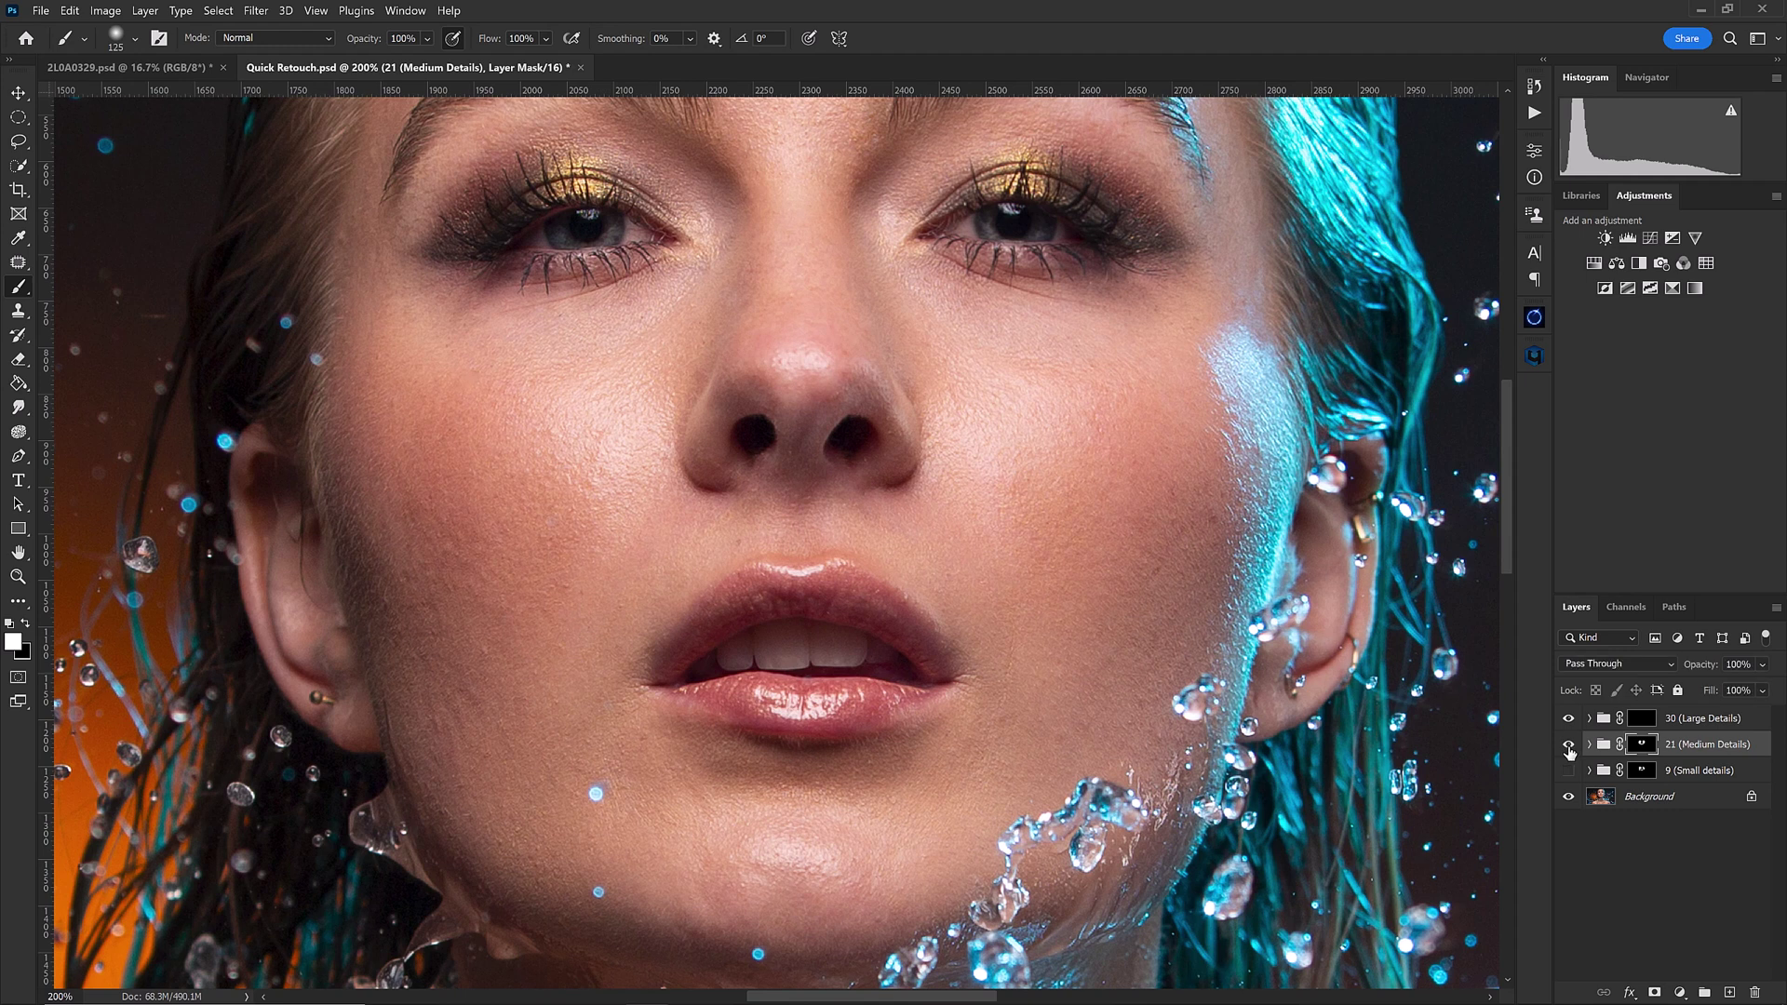
{"action": "left_click", "coordinate": [1571, 746]}
{"action": "left_click", "coordinate": [1570, 746]}
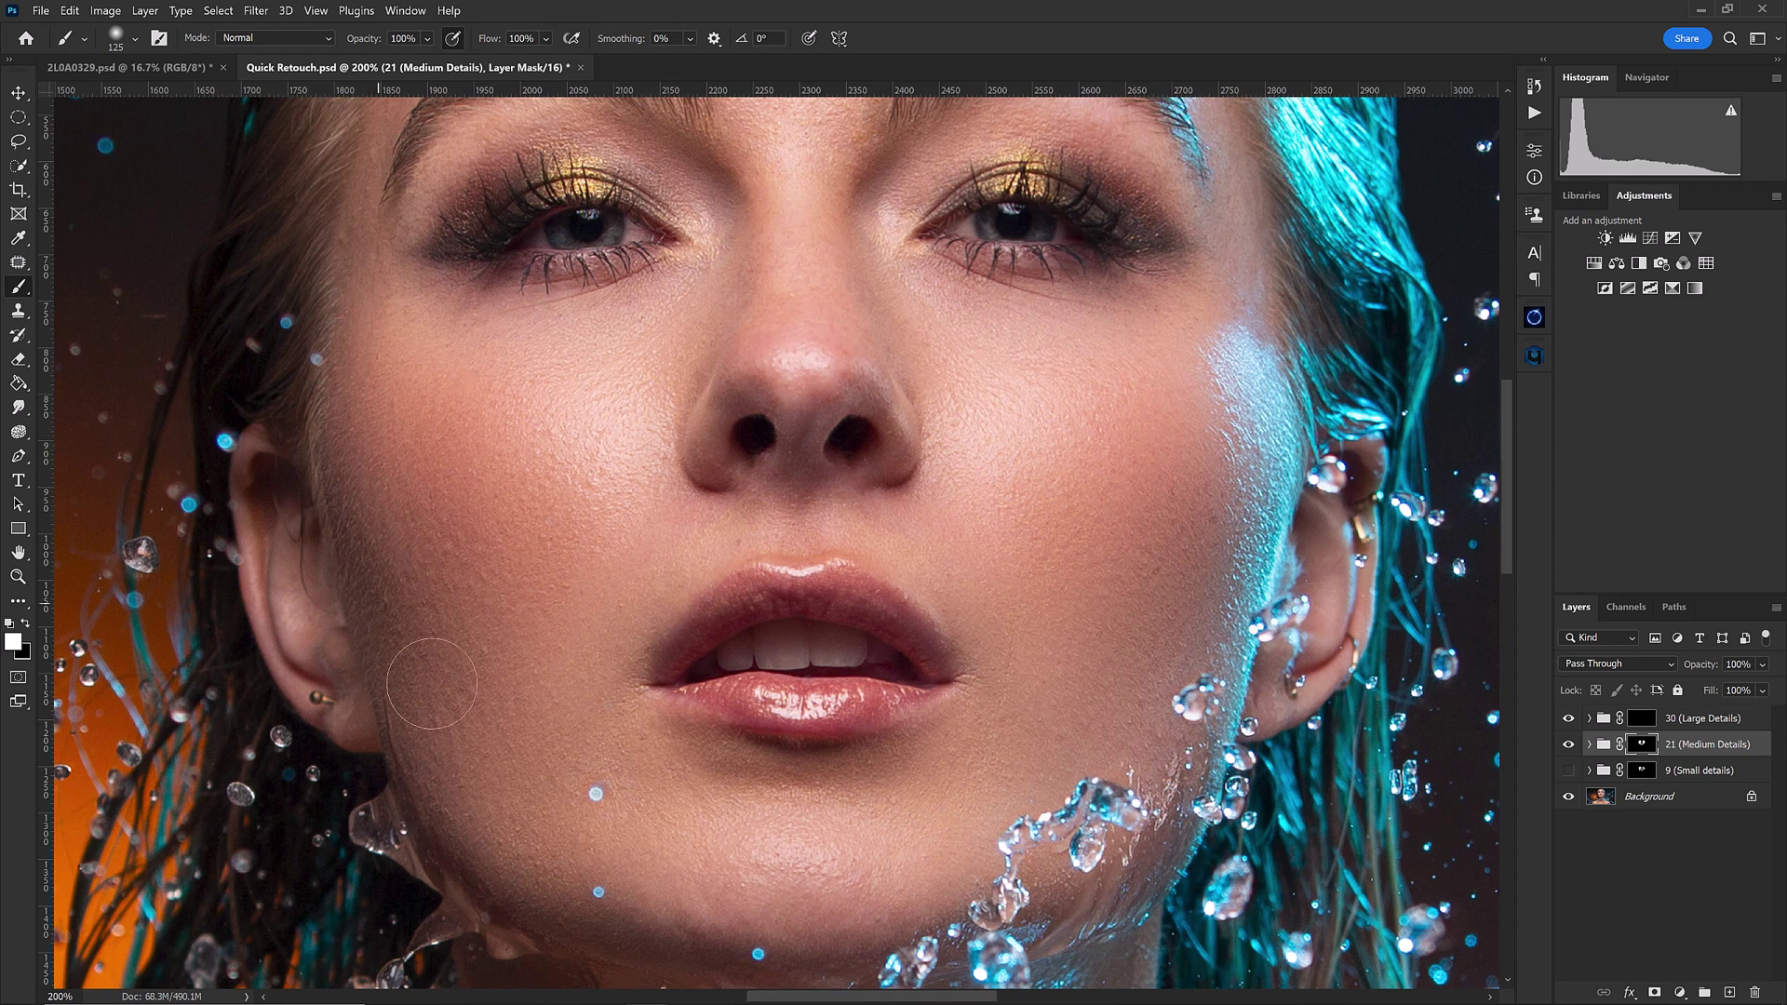
{"action": "left_click", "coordinate": [1570, 744]}
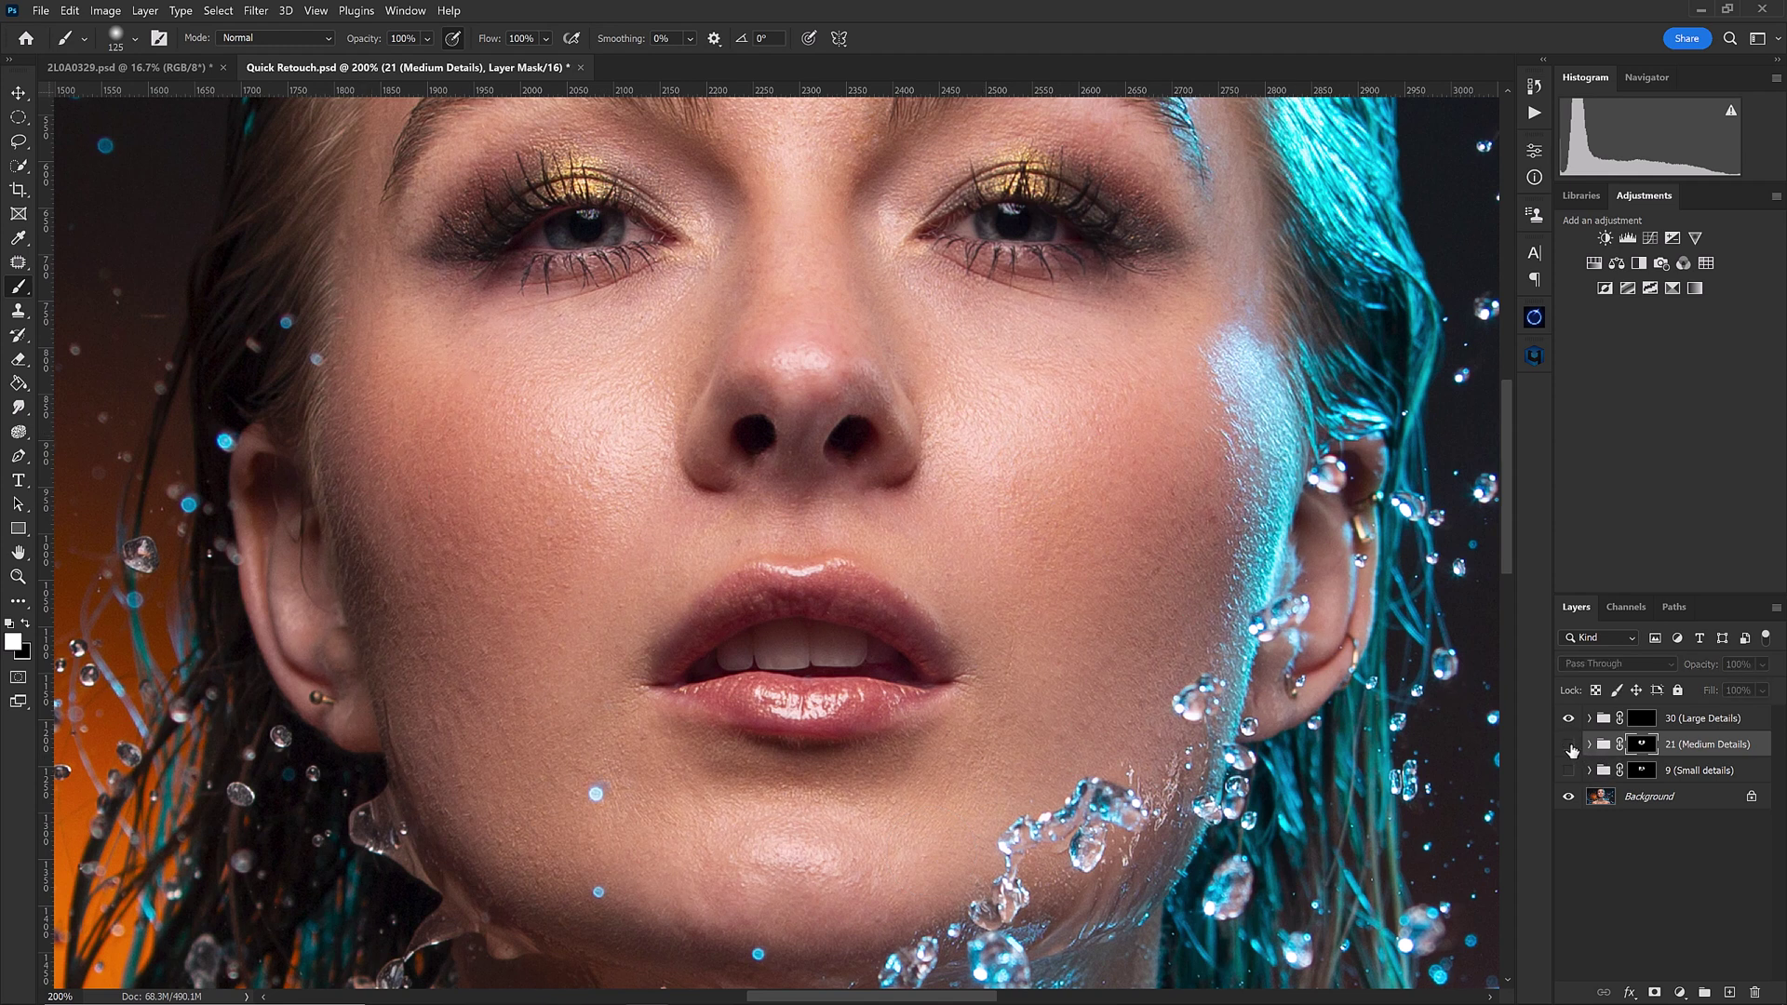
{"action": "left_click", "coordinate": [1569, 745]}
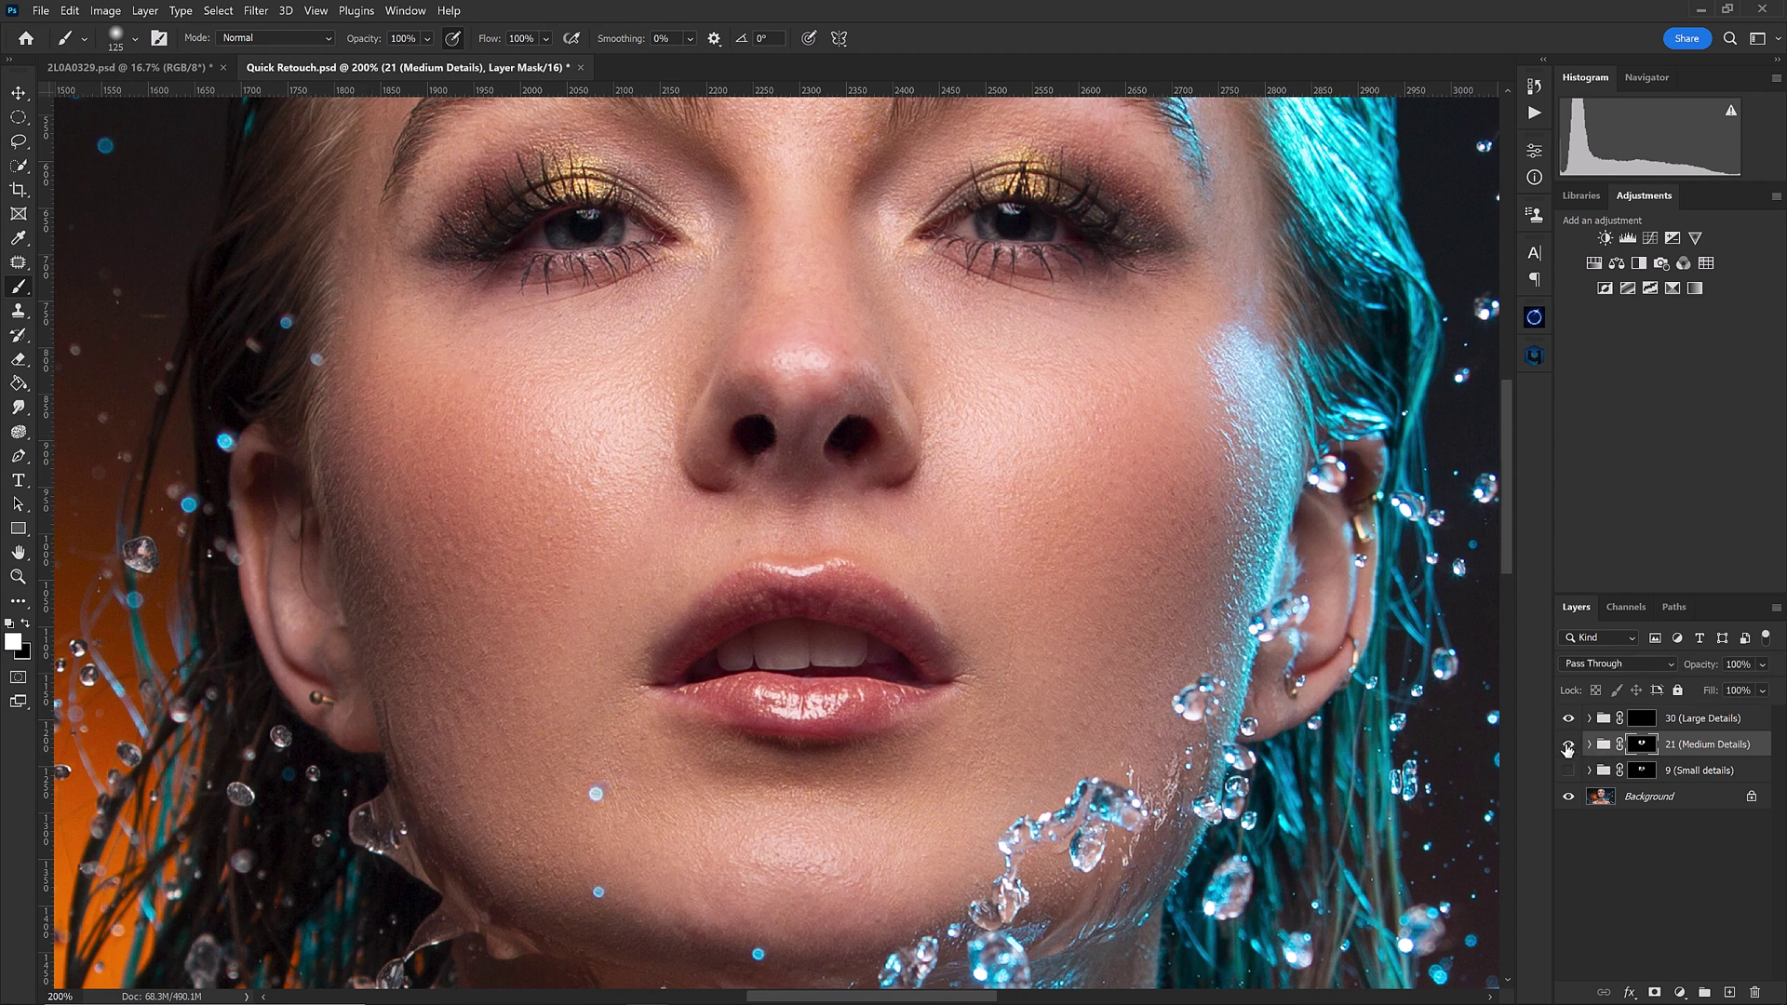
{"action": "left_click", "coordinate": [1569, 744]}
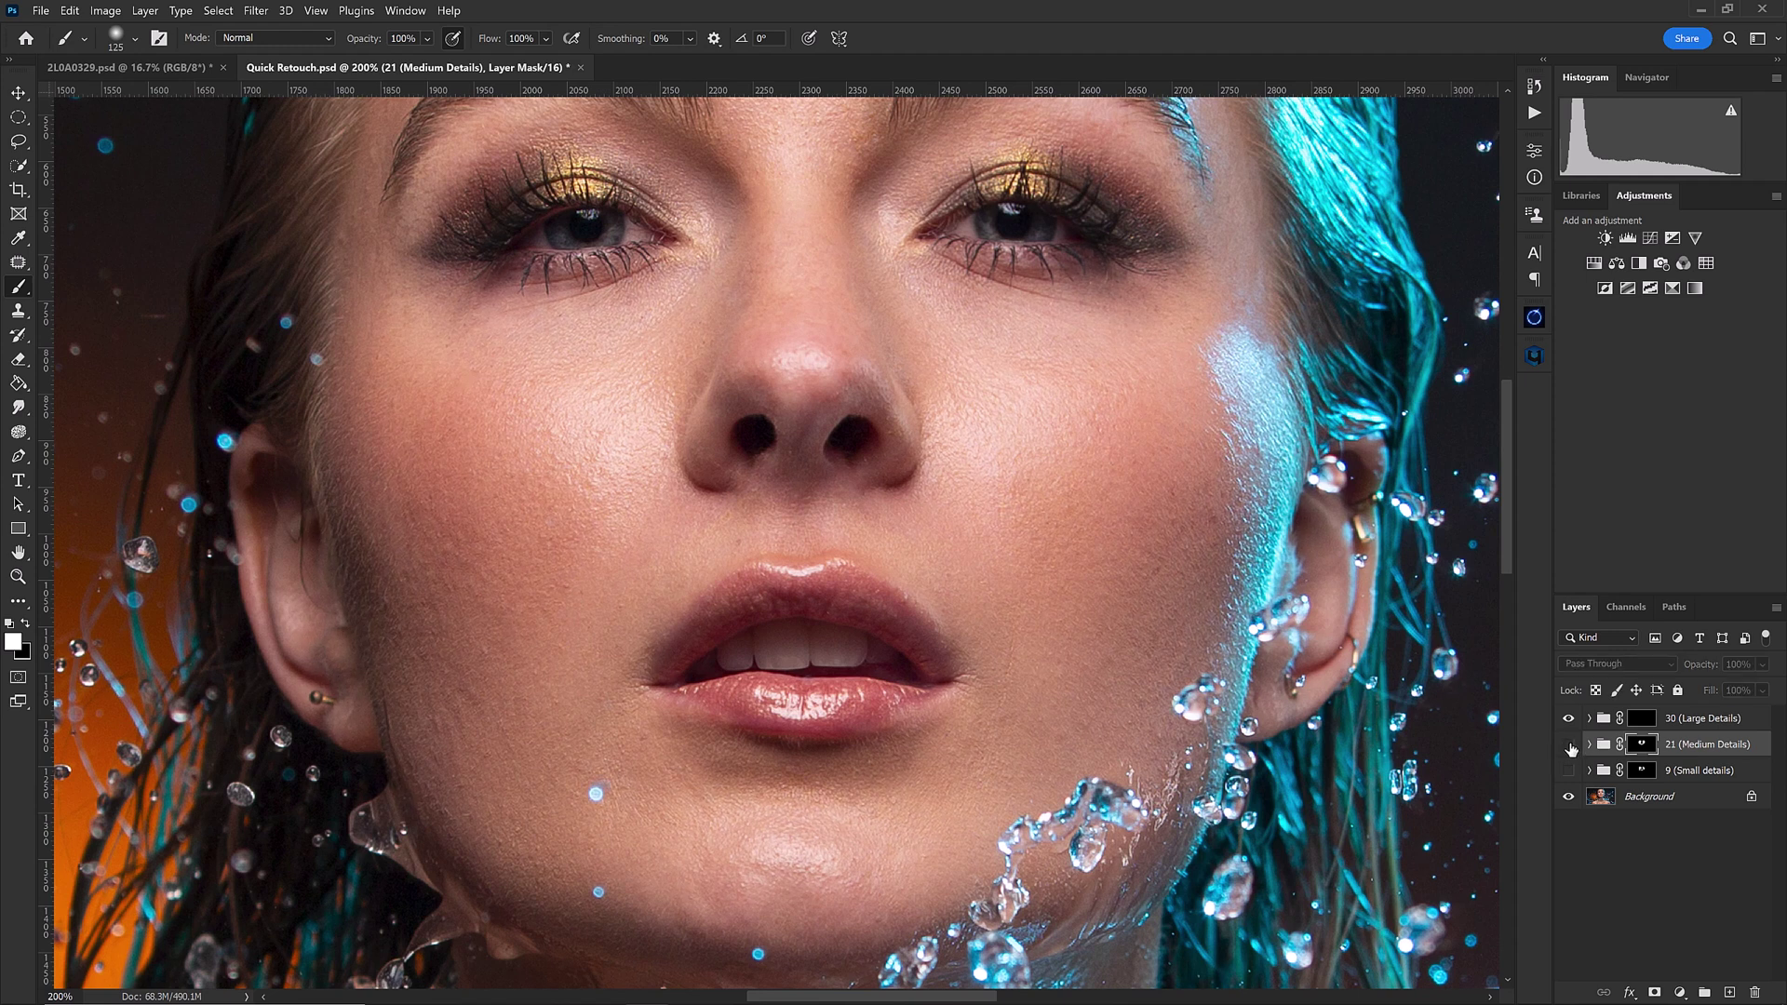
{"action": "left_click", "coordinate": [1569, 745]}
{"action": "left_click", "coordinate": [1569, 744]}
Step: Toggle the 9 (Small details) and 21 (Medium Details) groups alternately to compare their smoothing effects on the face
{"action": "left_click", "coordinate": [1569, 772]}
{"action": "left_click", "coordinate": [1568, 772]}
{"action": "left_click", "coordinate": [1568, 771]}
{"action": "left_click", "coordinate": [1568, 771]}
{"action": "left_click", "coordinate": [1568, 745]}
{"action": "left_click", "coordinate": [1568, 745]}
{"action": "left_click", "coordinate": [1568, 745]}
{"action": "left_click", "coordinate": [1569, 746]}
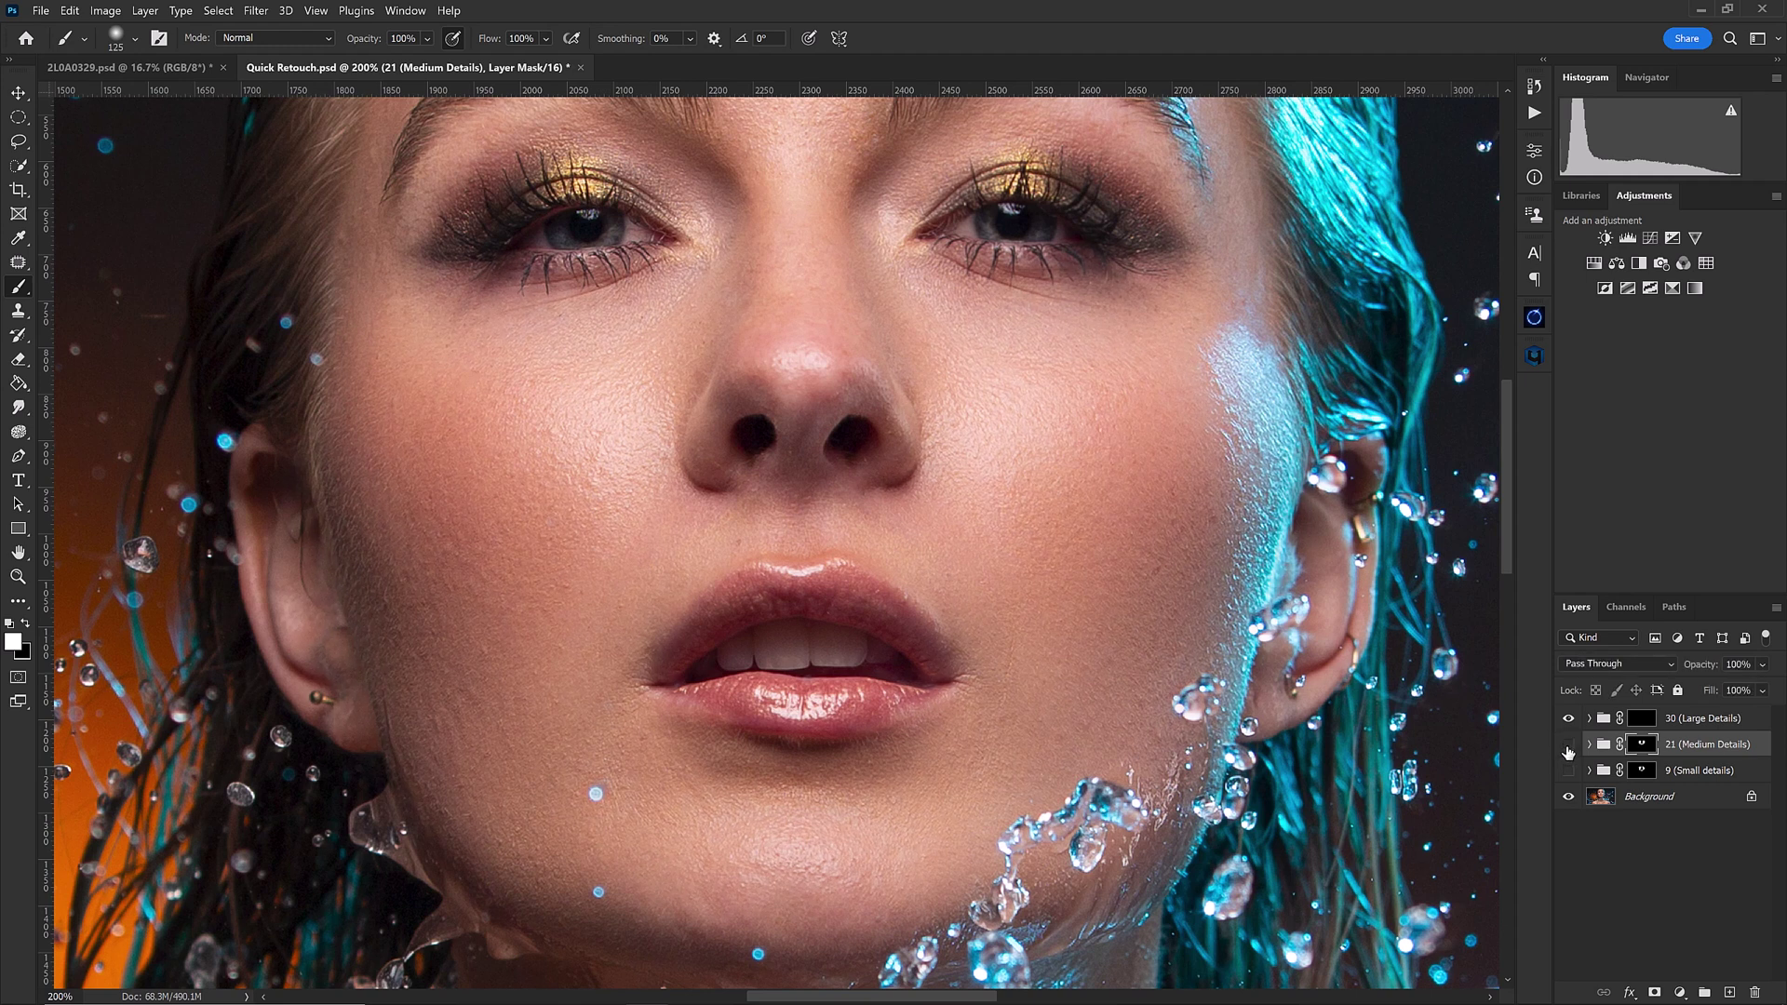
{"action": "left_click", "coordinate": [1568, 746]}
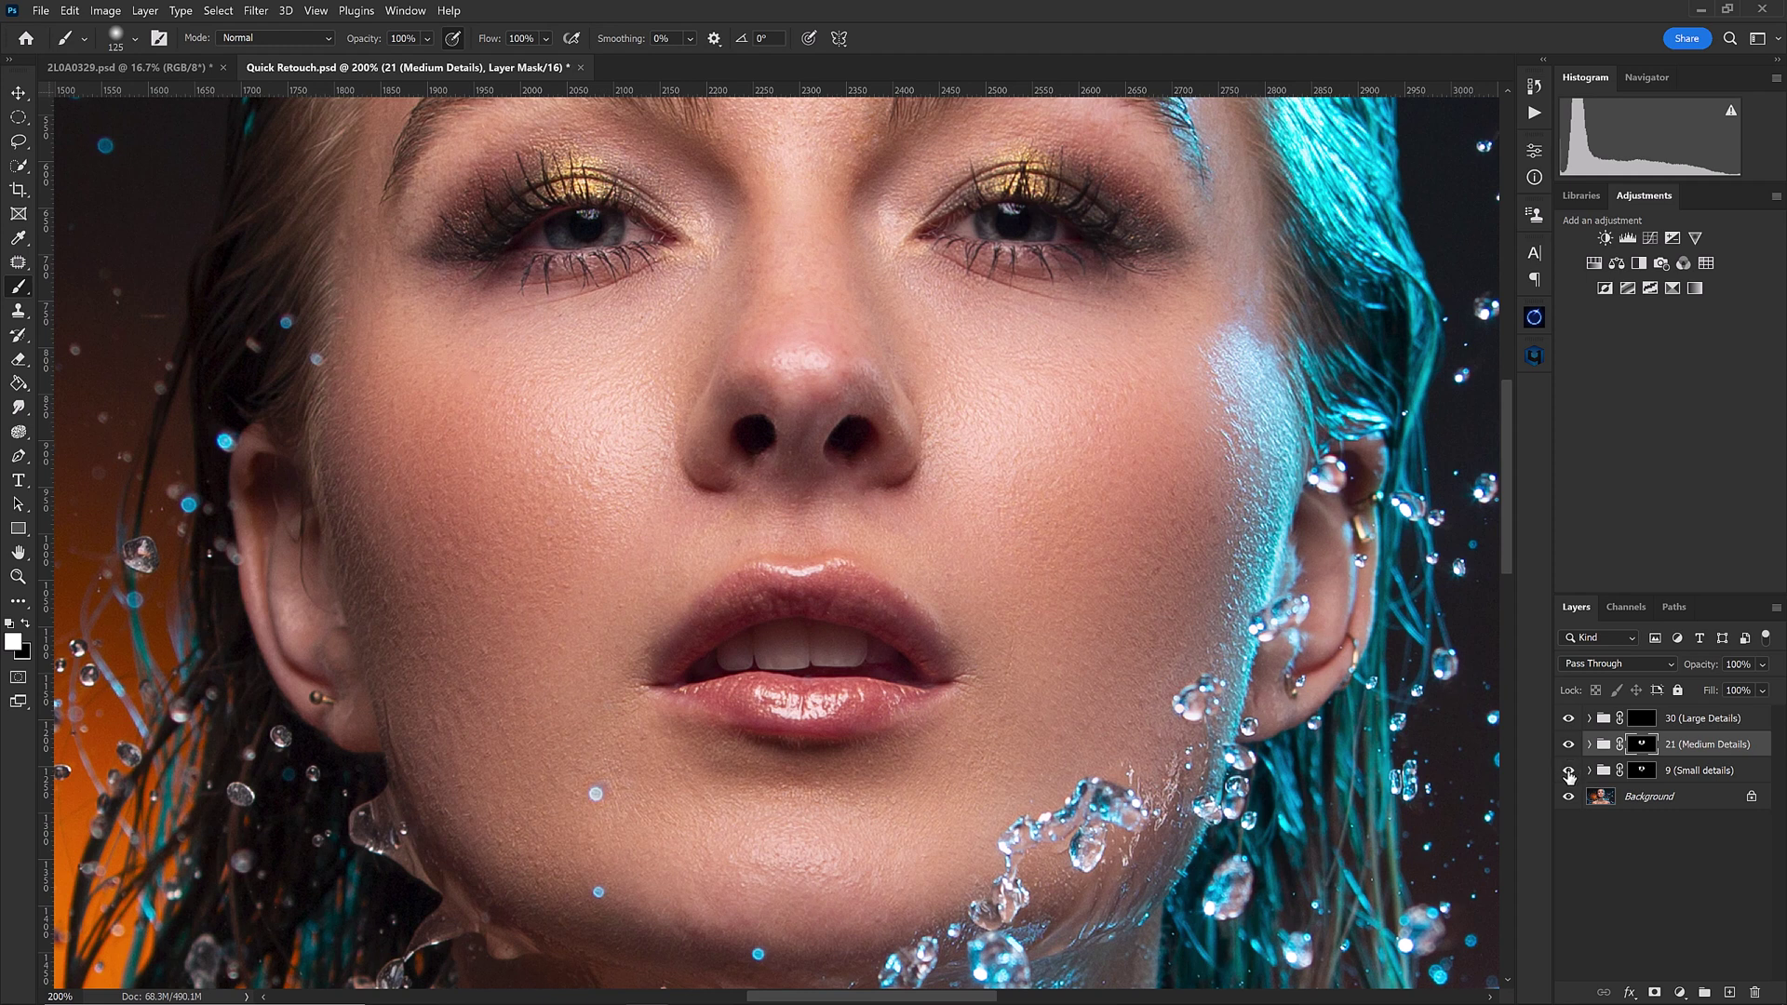
{"action": "left_click", "coordinate": [1568, 745]}
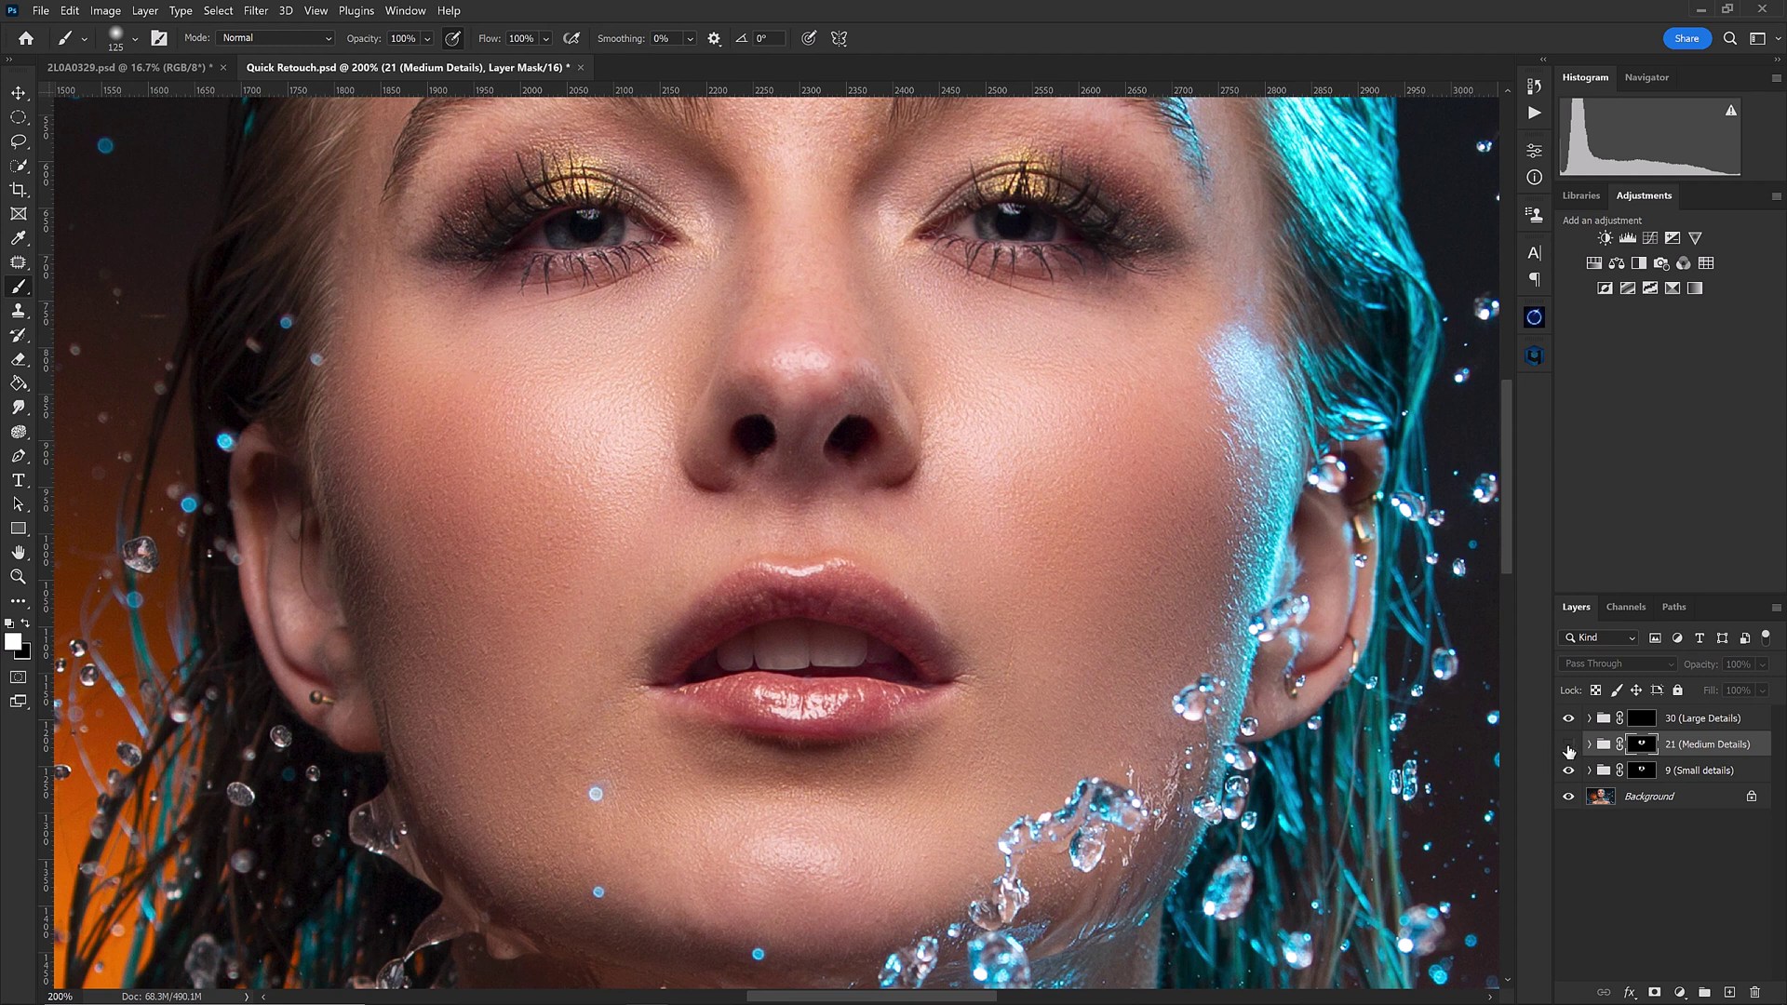
{"action": "left_click", "coordinate": [1568, 745]}
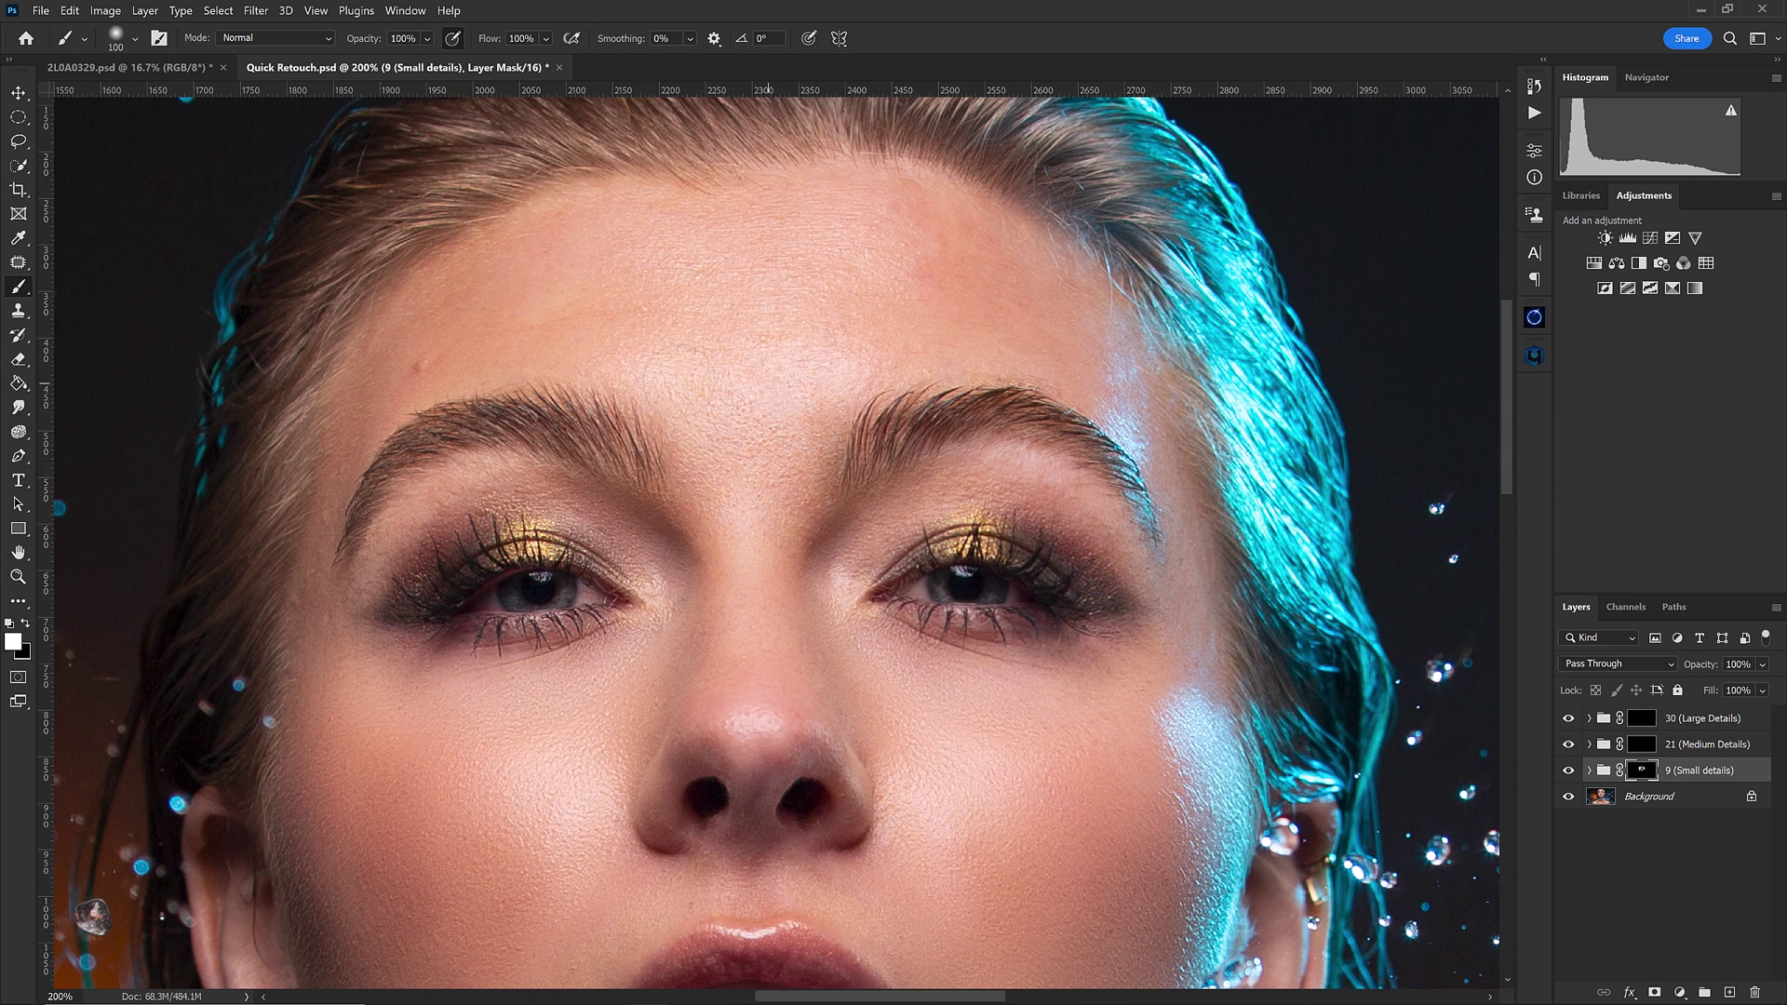
Step: Paint white on the 9 (Small details) mask over the forehead and the skin around the eyes with a 50-pixel brush
{"action": "key", "text": "bracketleft"}
{"action": "key", "text": "bracketleft"}
{"action": "left_click", "coordinate": [1641, 744]}
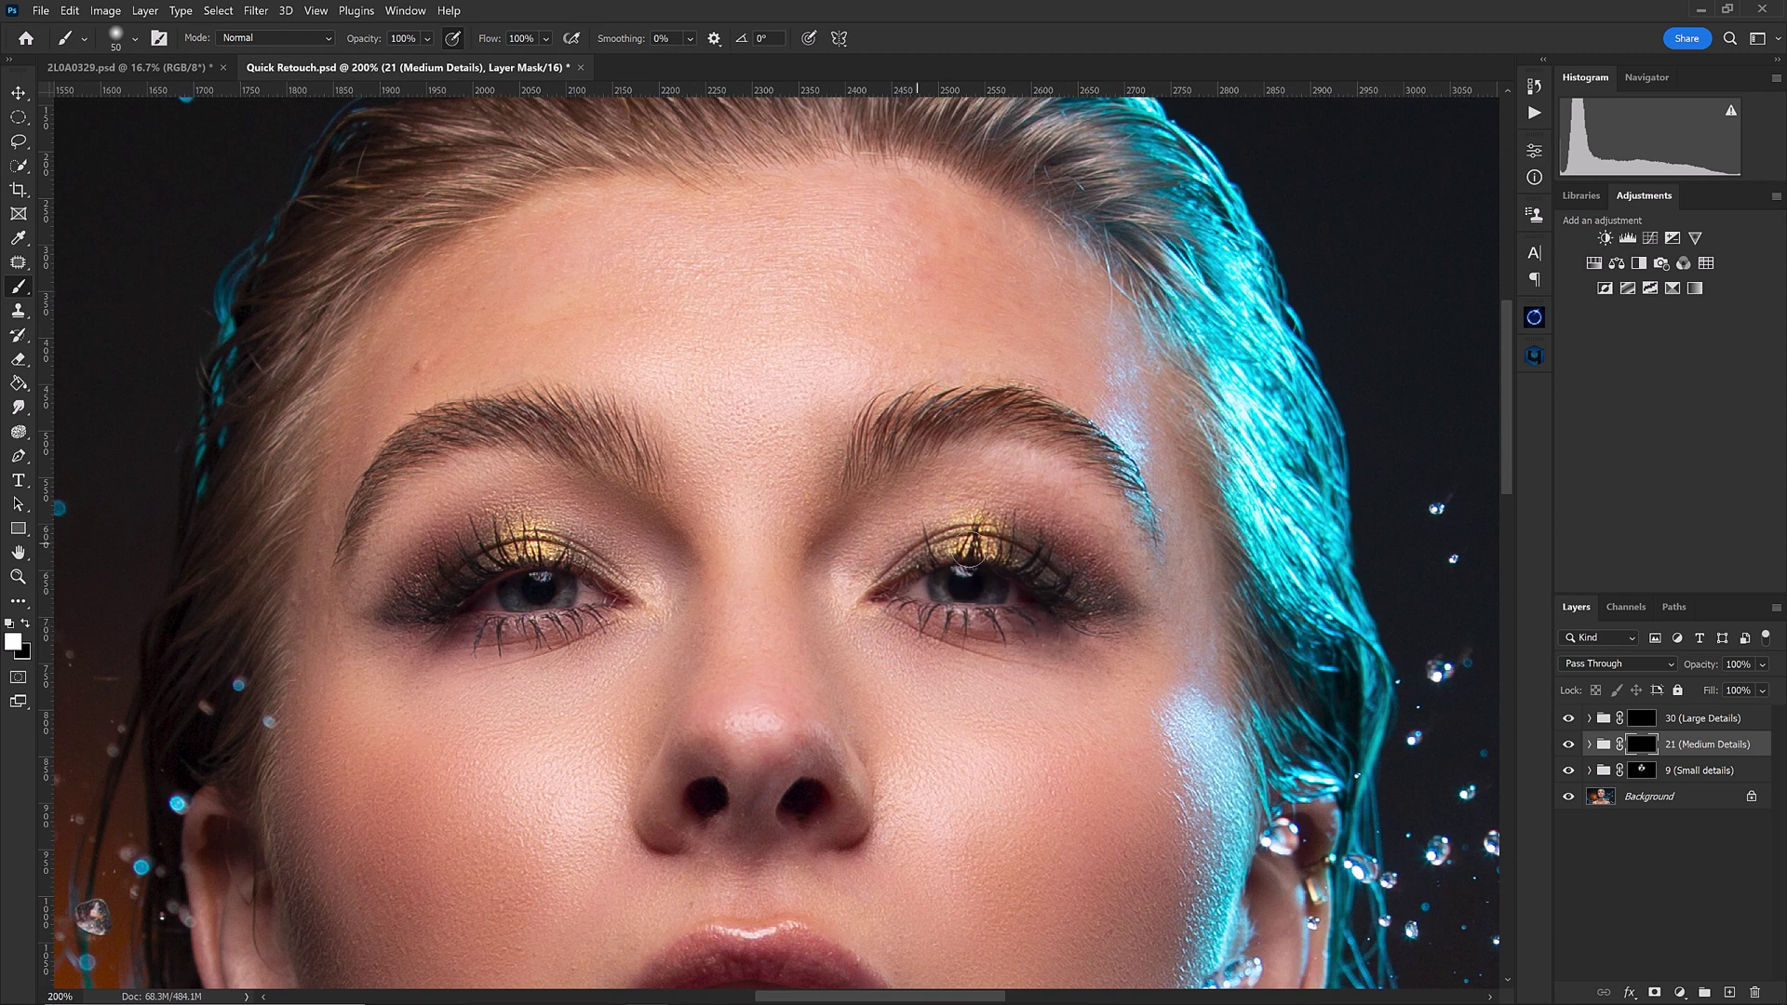
{"action": "left_click", "coordinate": [1643, 770]}
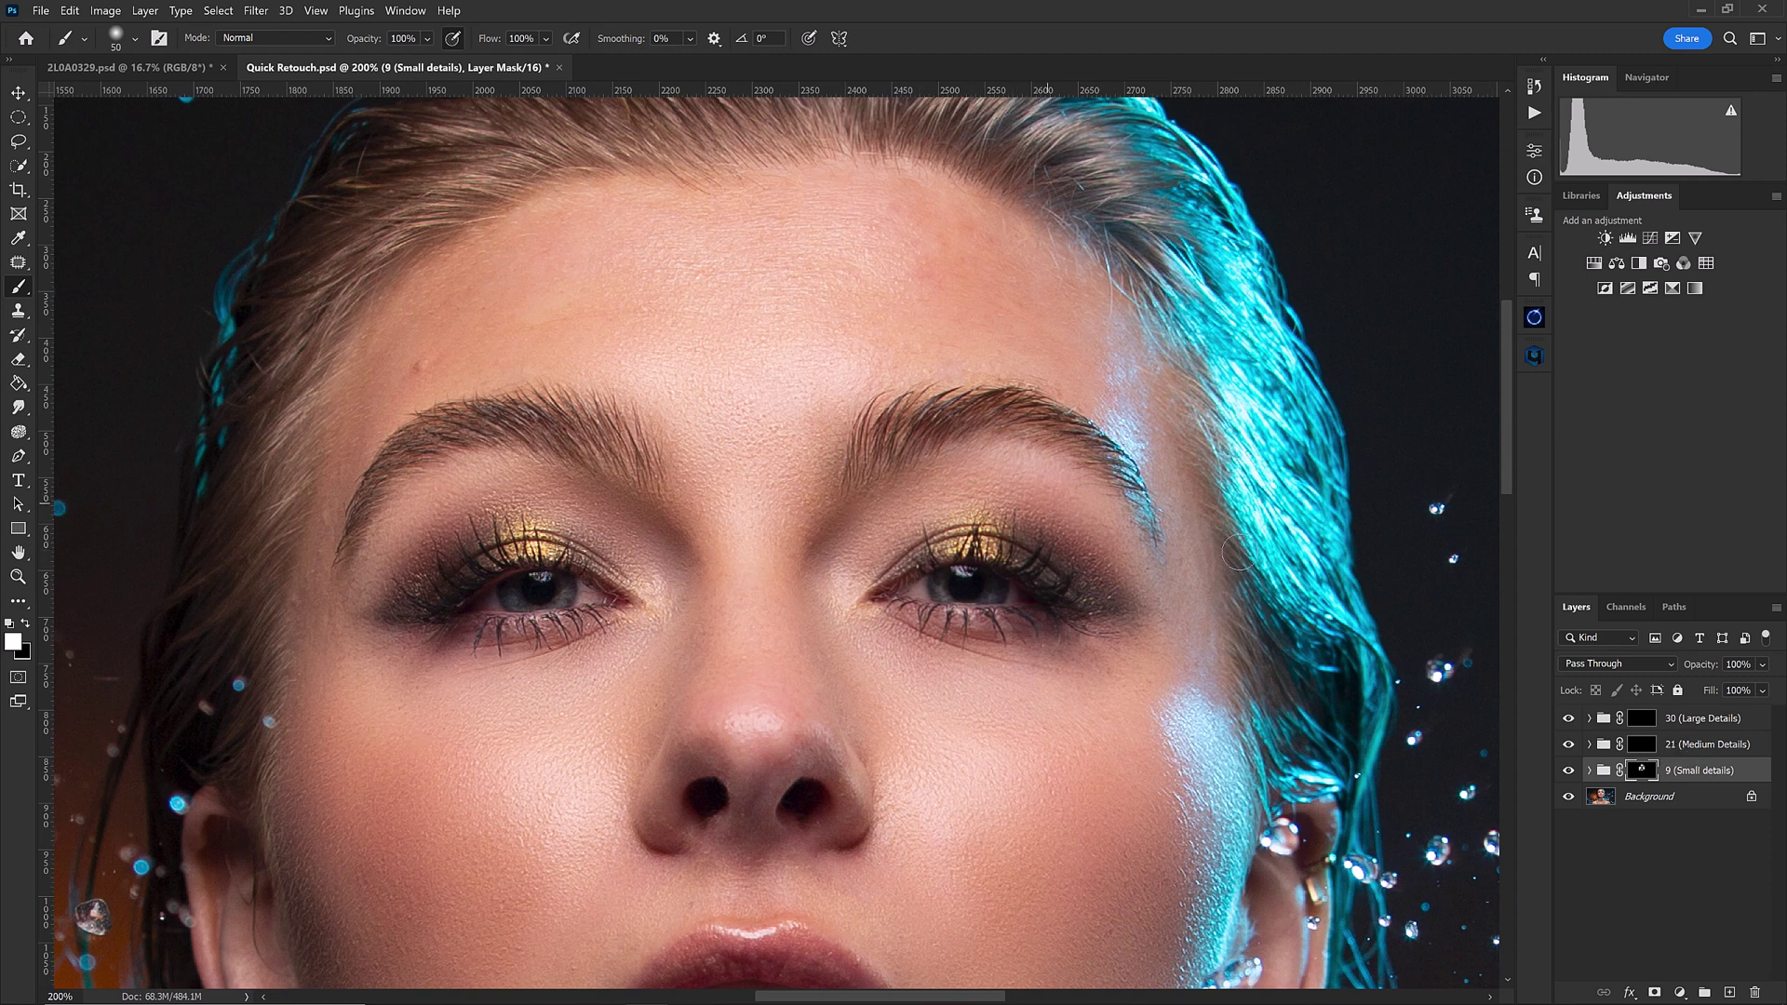
Step: Paint white on the 30 (Large Details) mask over the uneven forehead patches with a 125-pixel brush
{"action": "left_click", "coordinate": [1644, 745]}
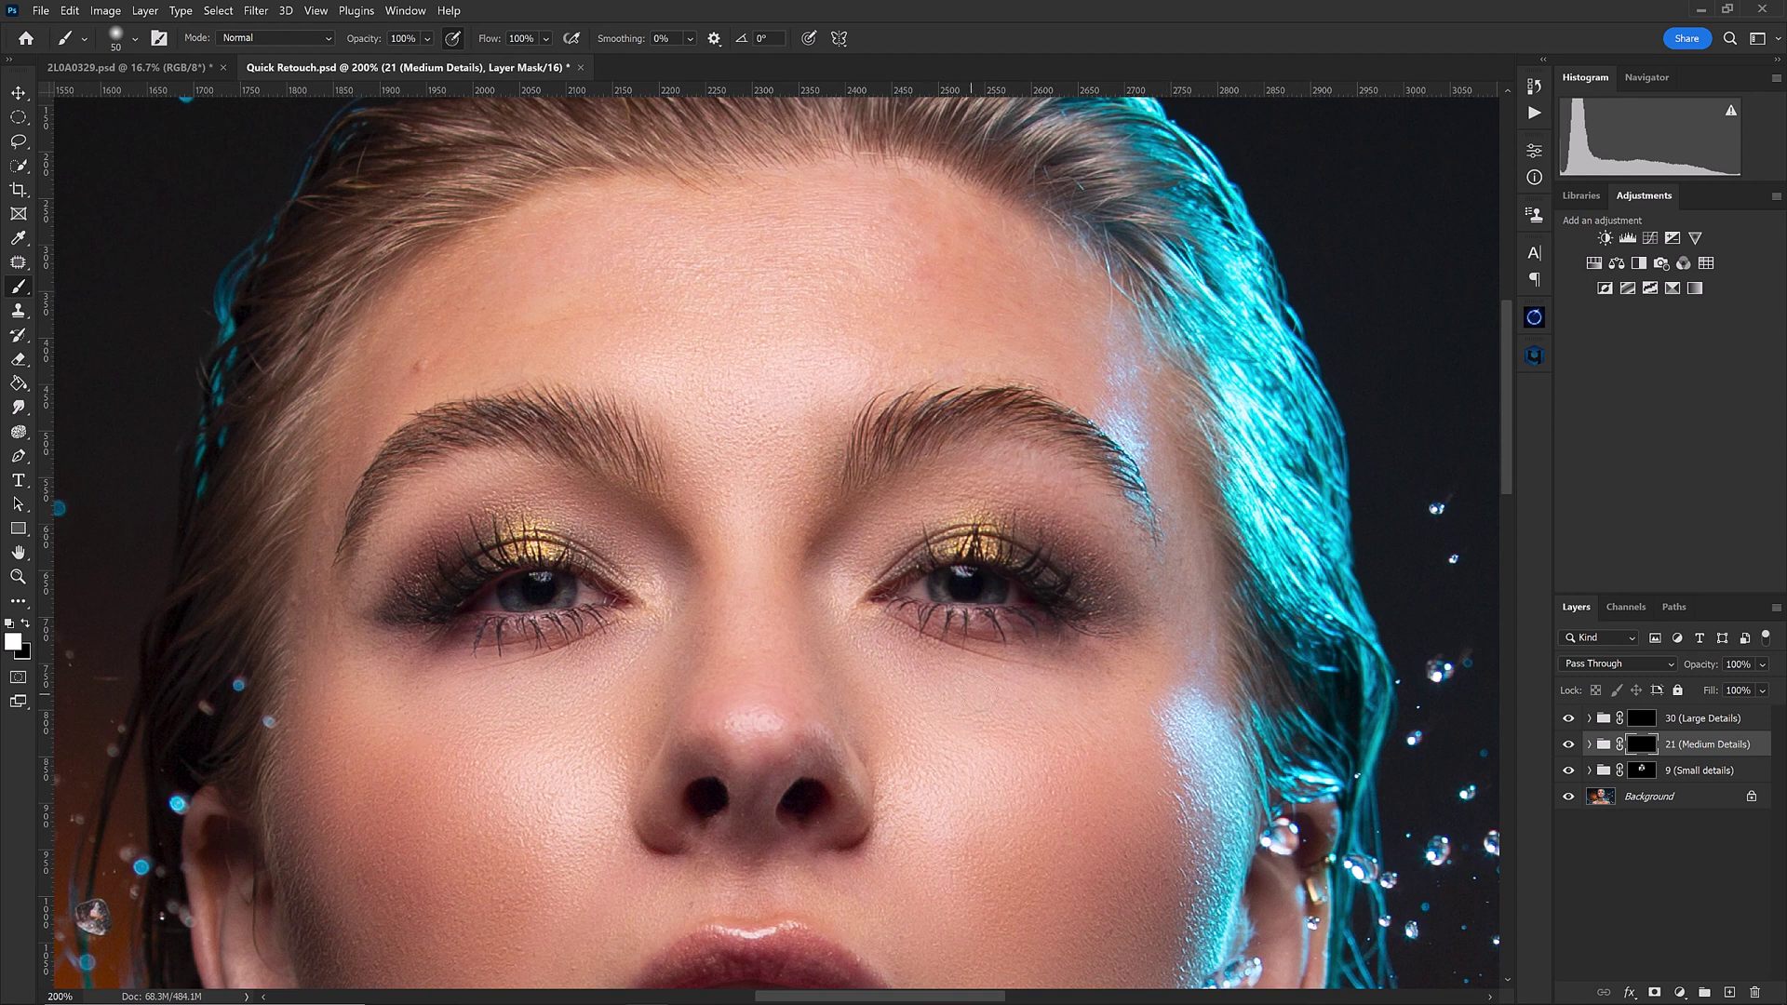
{"action": "left_click", "coordinate": [1642, 720]}
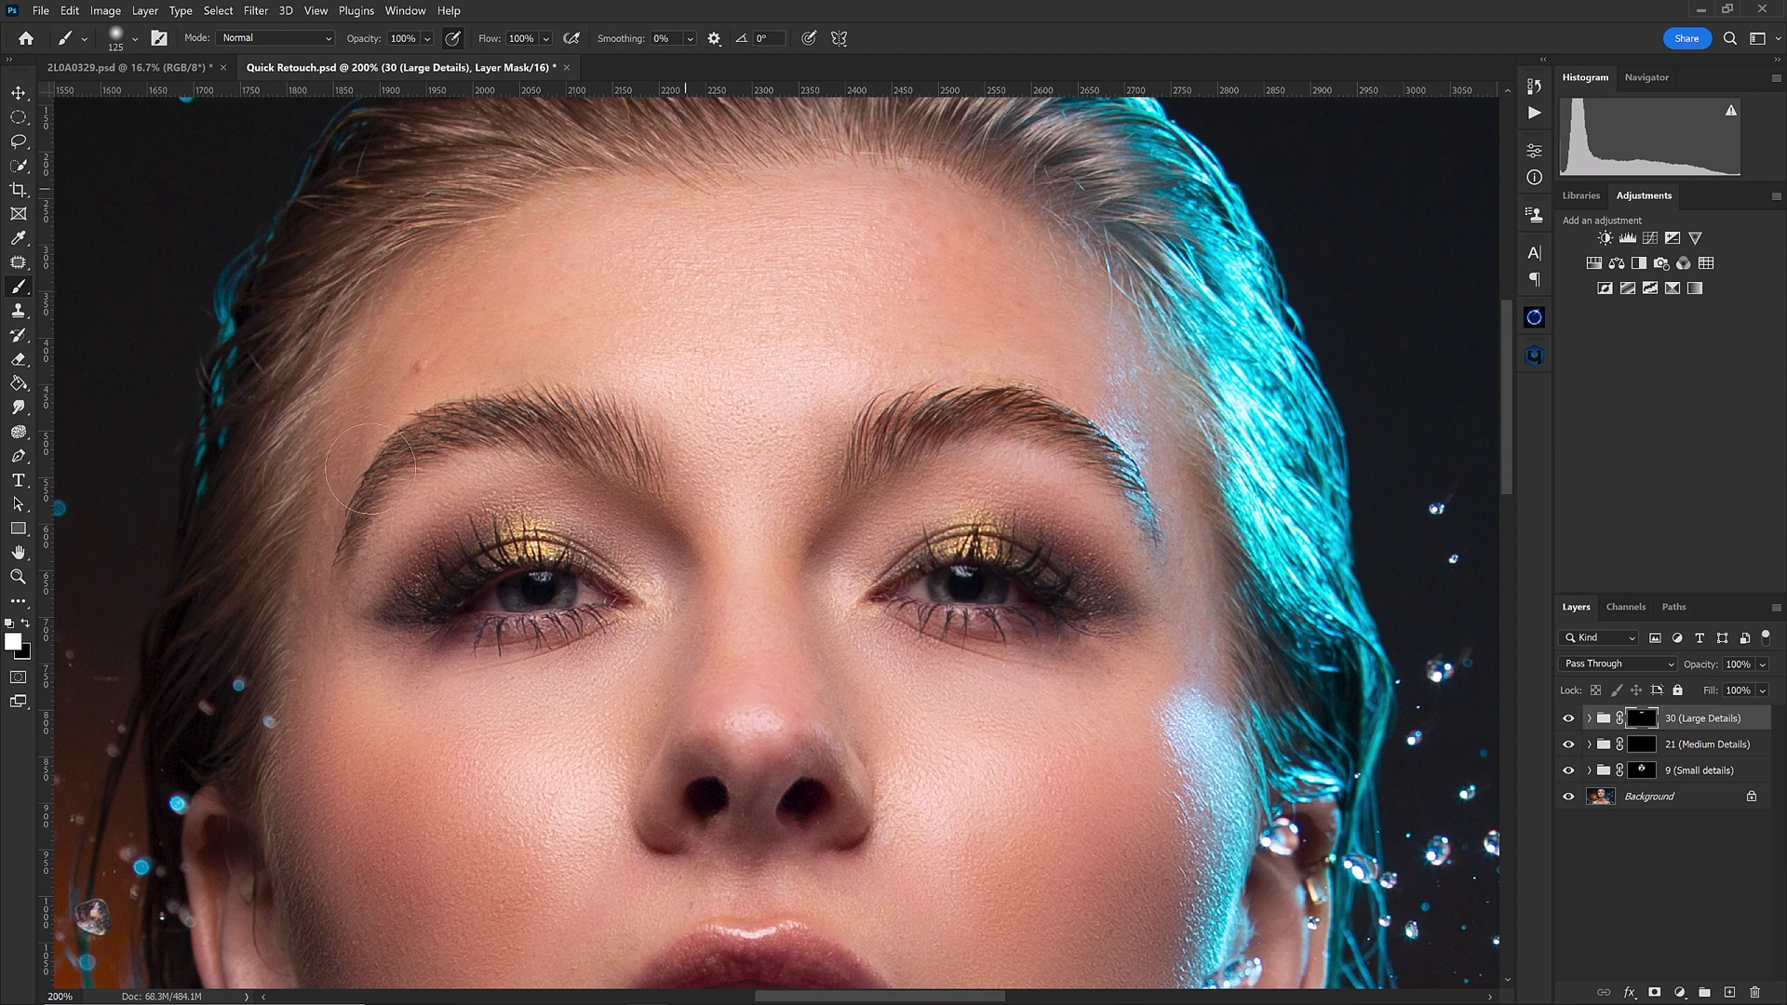
{"action": "key", "text": "ctrl+minus"}
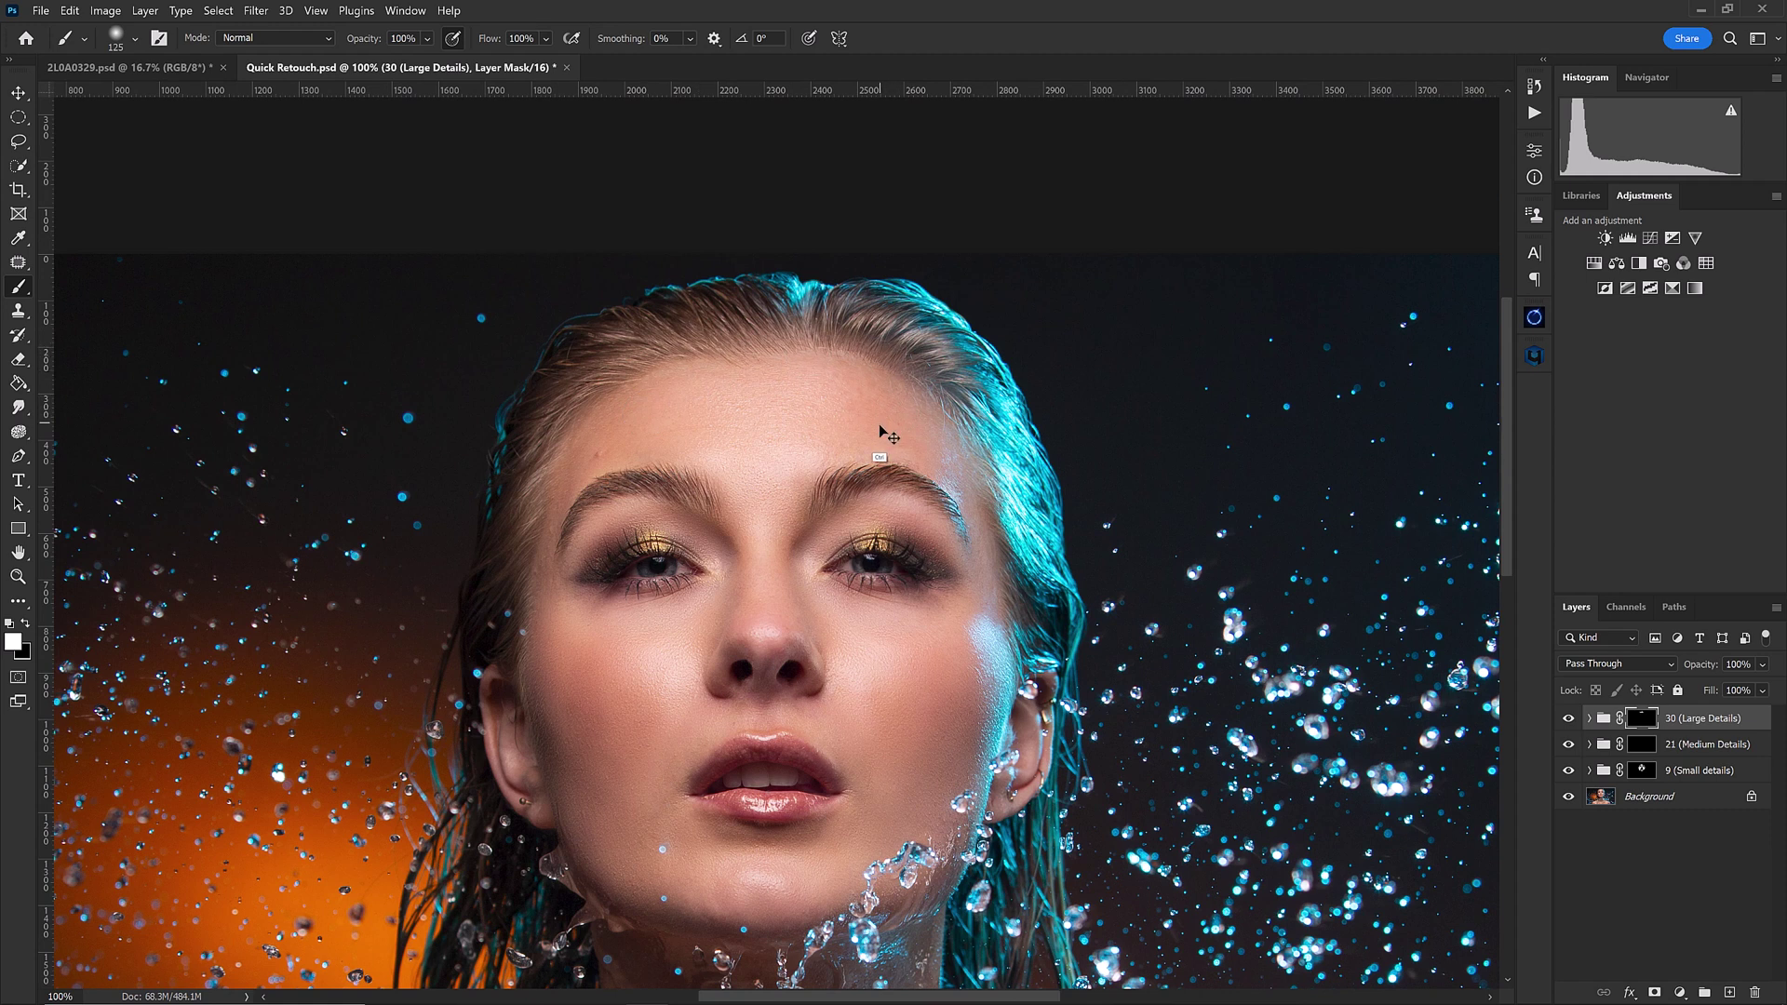
Step: Paint white on the 21 (Medium Details) mask over the forehead with a 125-pixel brush
{"action": "left_click", "coordinate": [1644, 750]}
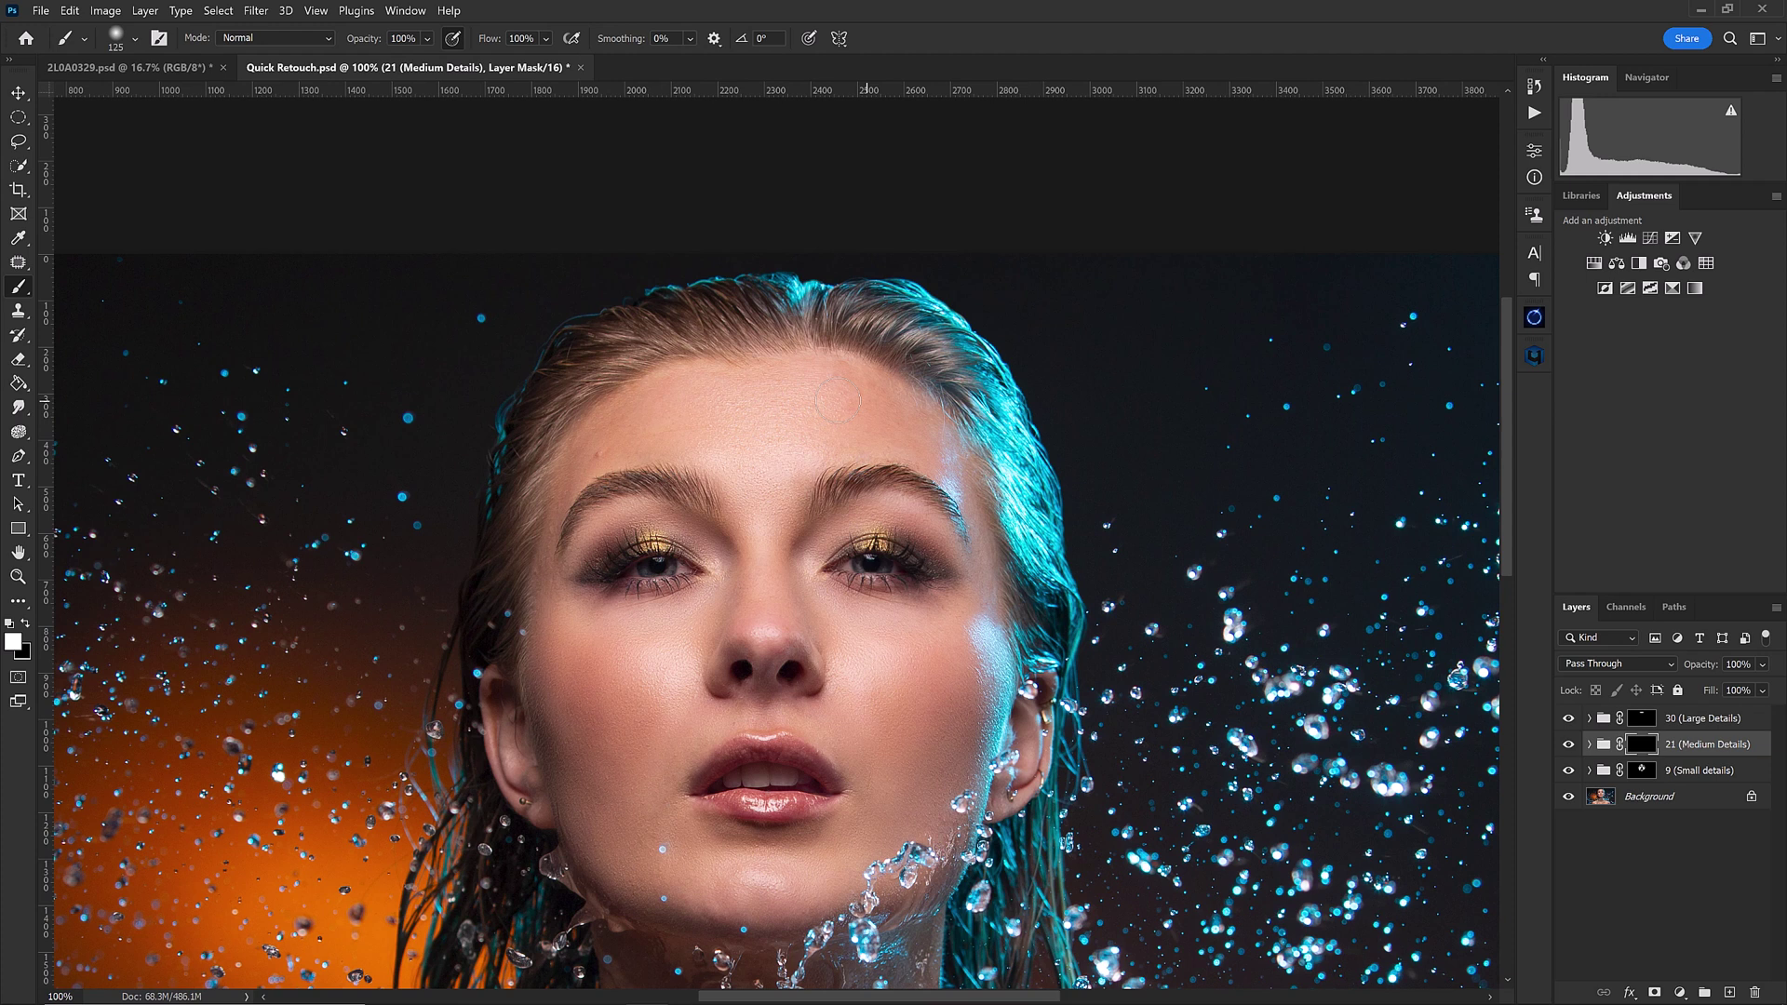
{"action": "key", "text": "ctrl+plus"}
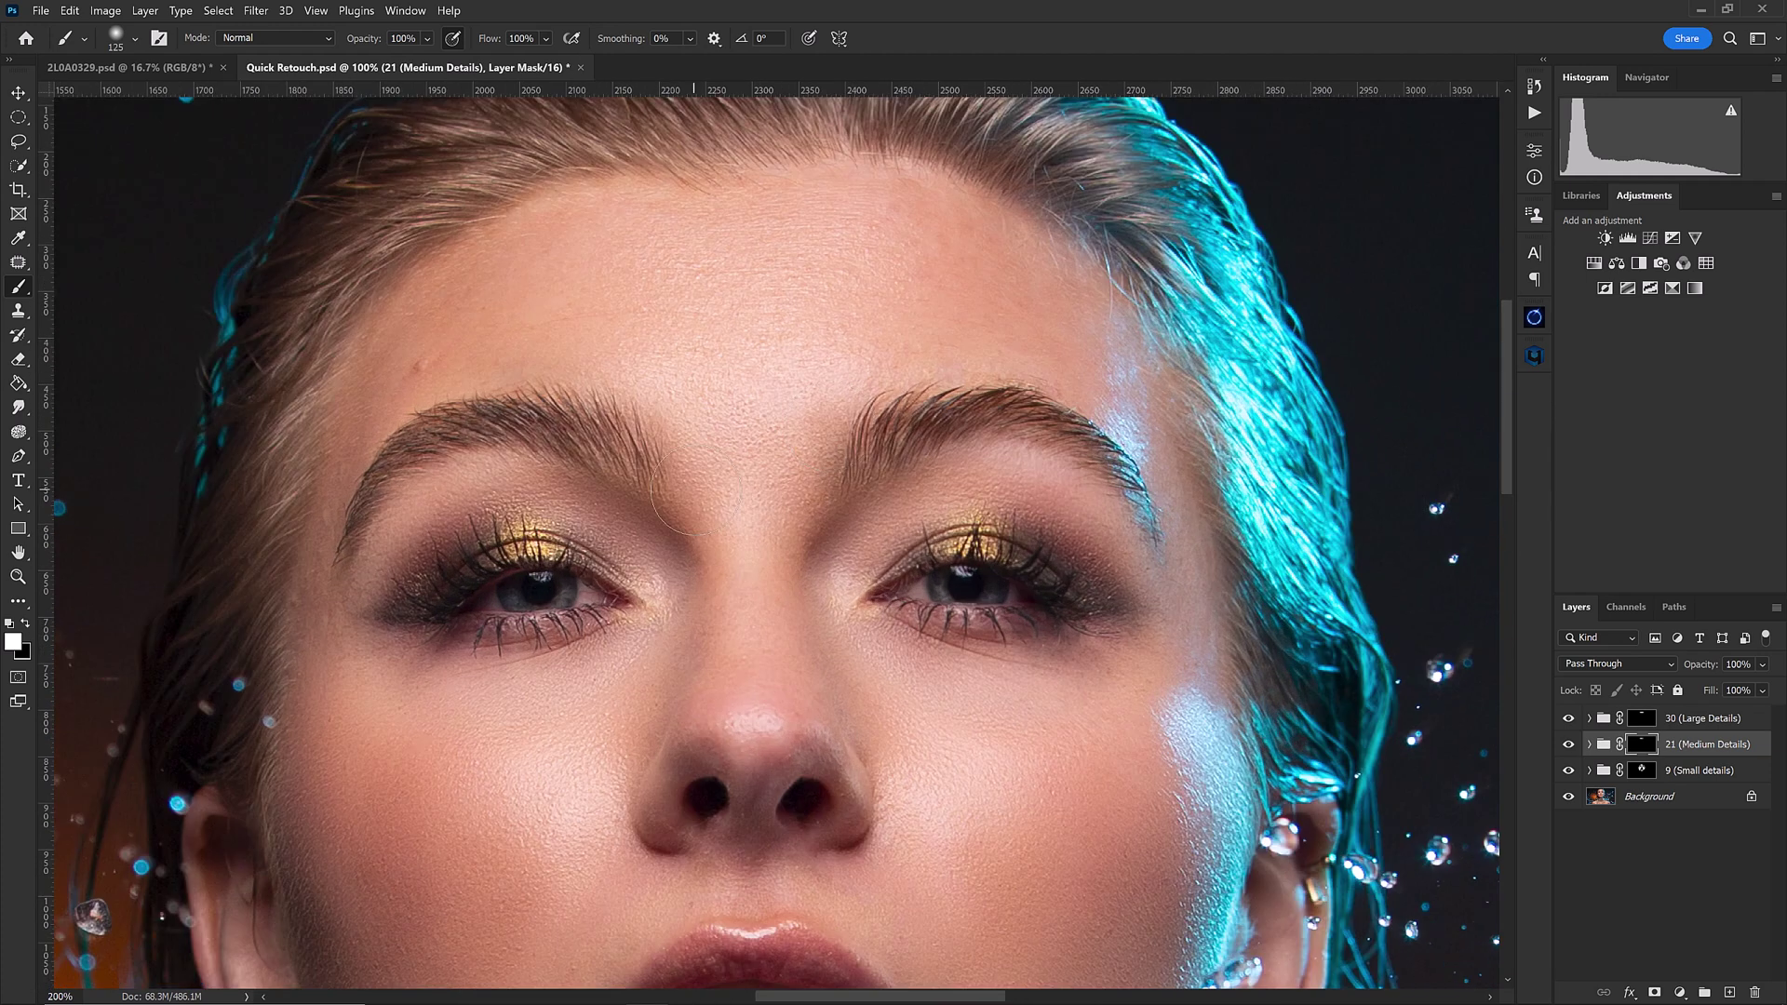